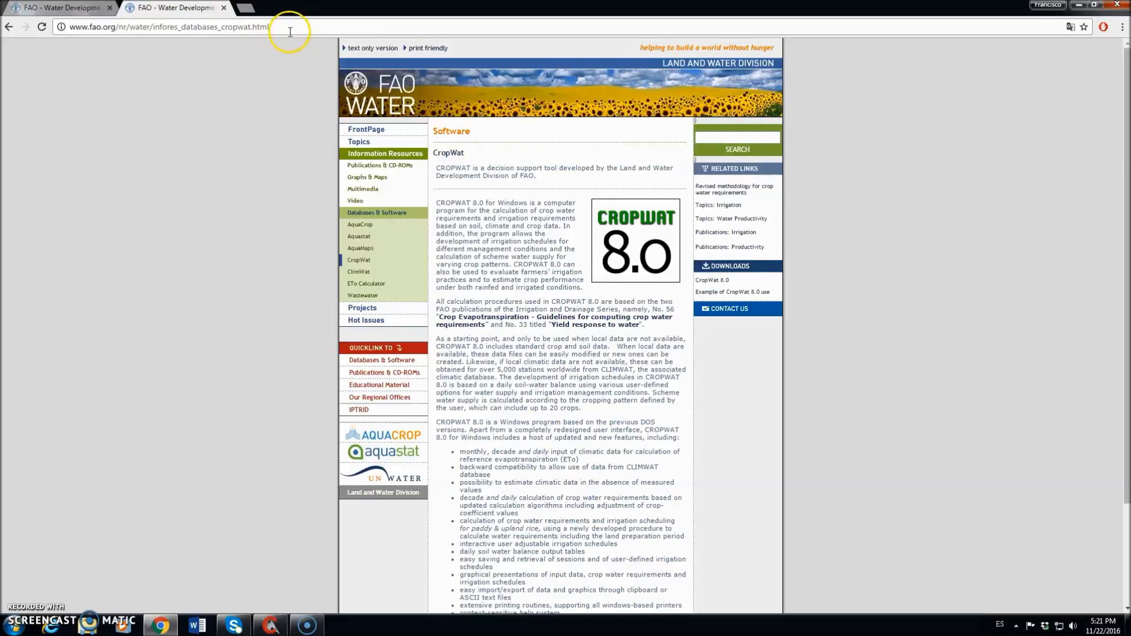
Step: Download the CropWat 8.0 software archive from the FAO CropWat page
left_click_drag(270, 26, 66, 28)
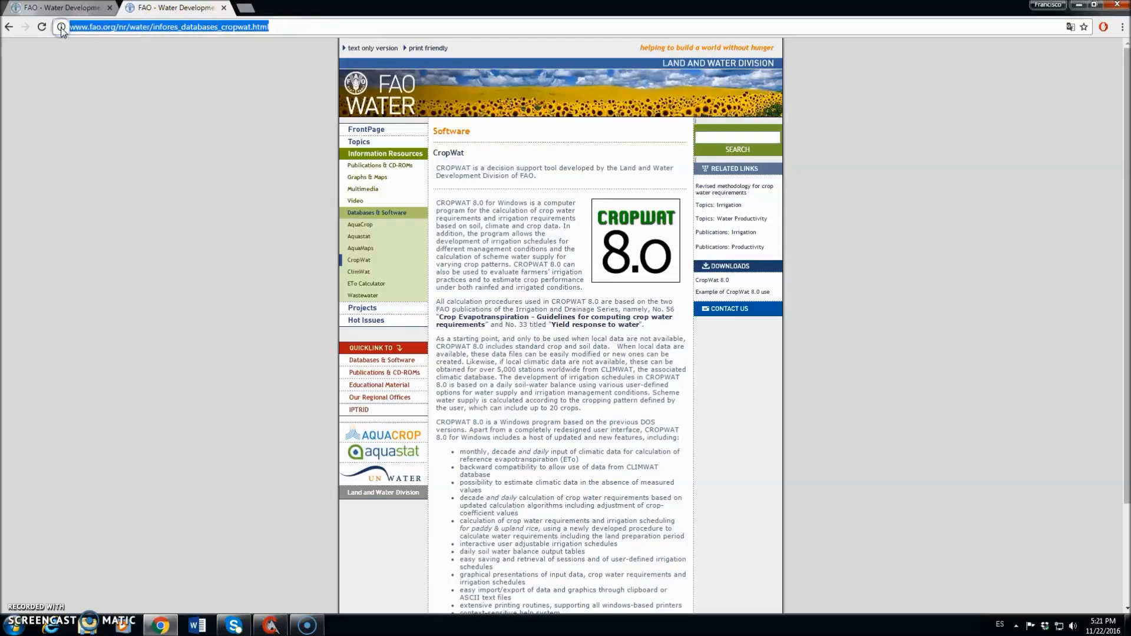
left_click(725, 293)
left_click(748, 293)
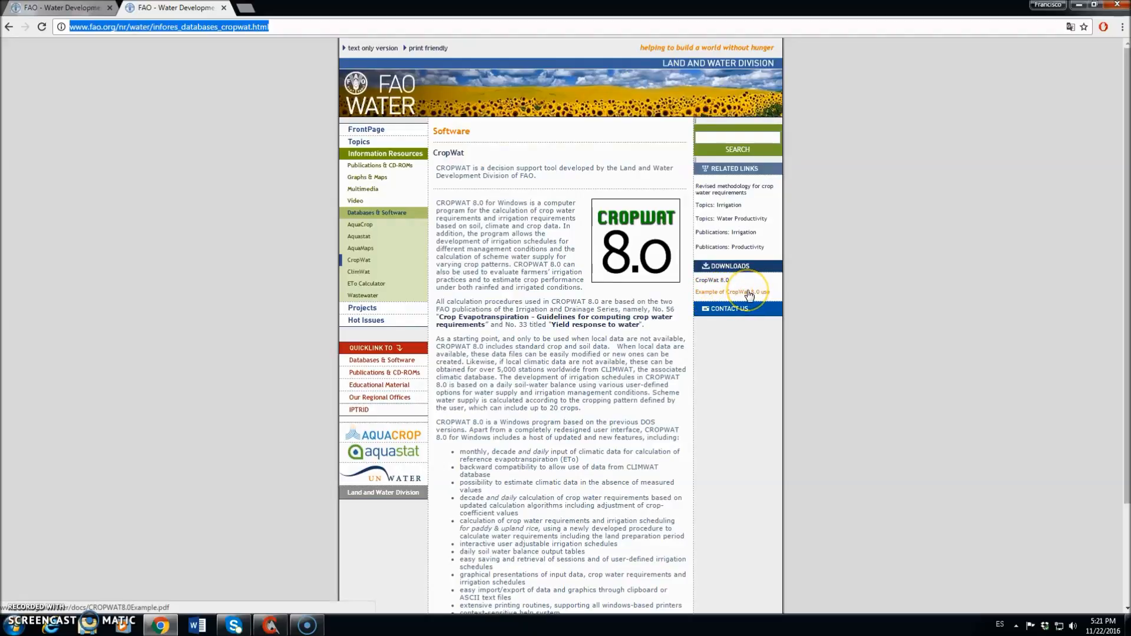
left_click(714, 282)
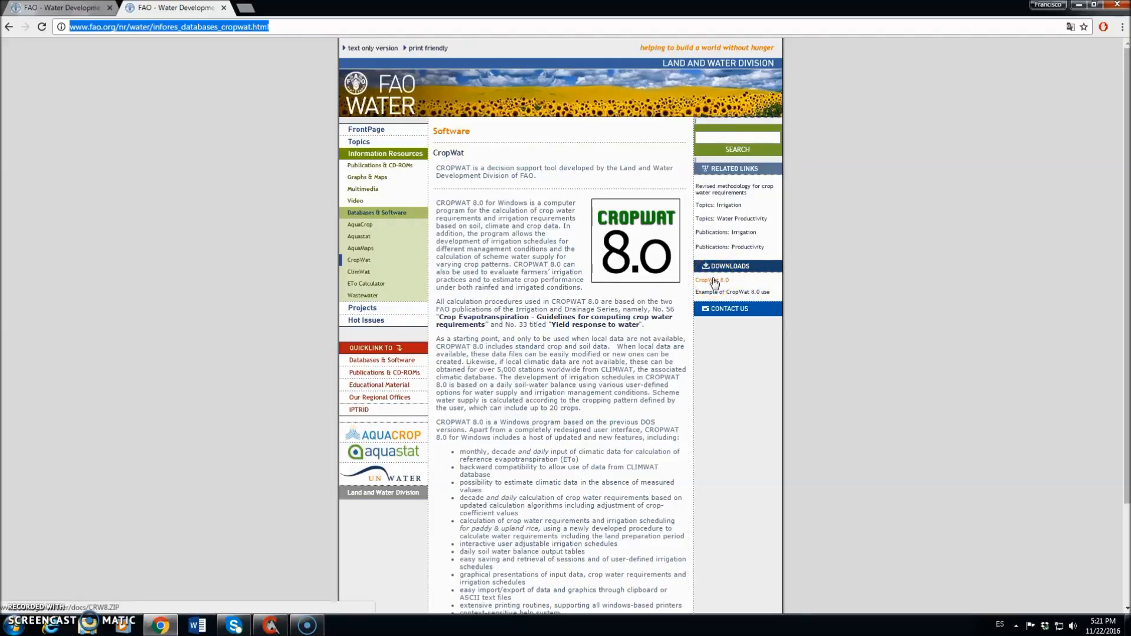
left_click(714, 281)
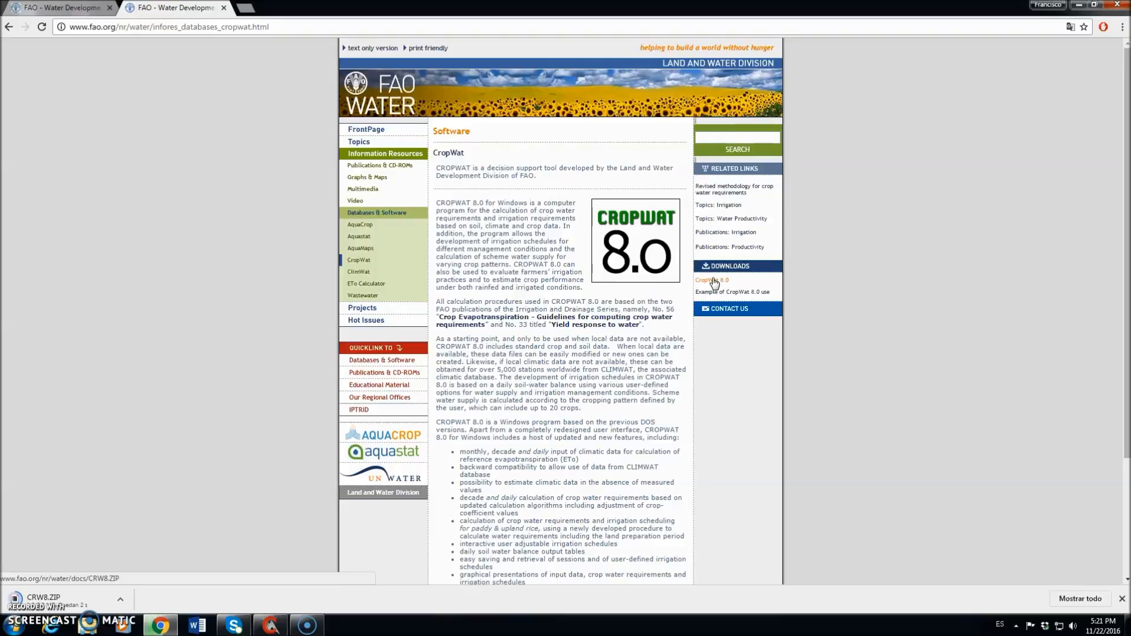
Step: Open the downloaded CRW8.ZIP archive, dismiss the licence reminder and run cropwat80setup.exe
left_click(62, 607)
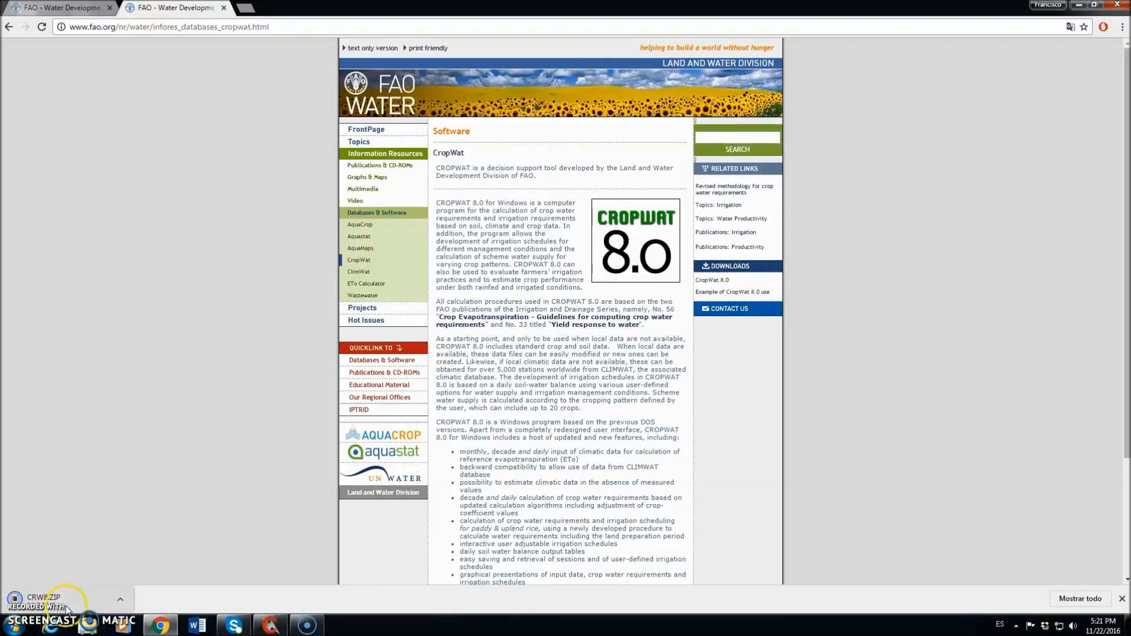
left_click(72, 610)
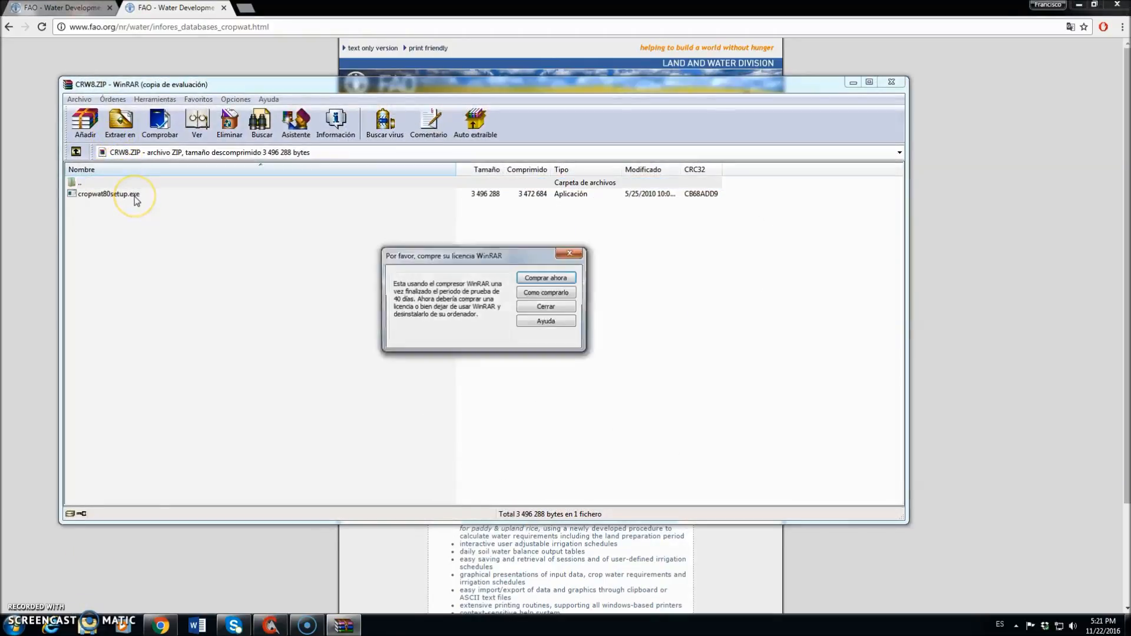
left_click(526, 314)
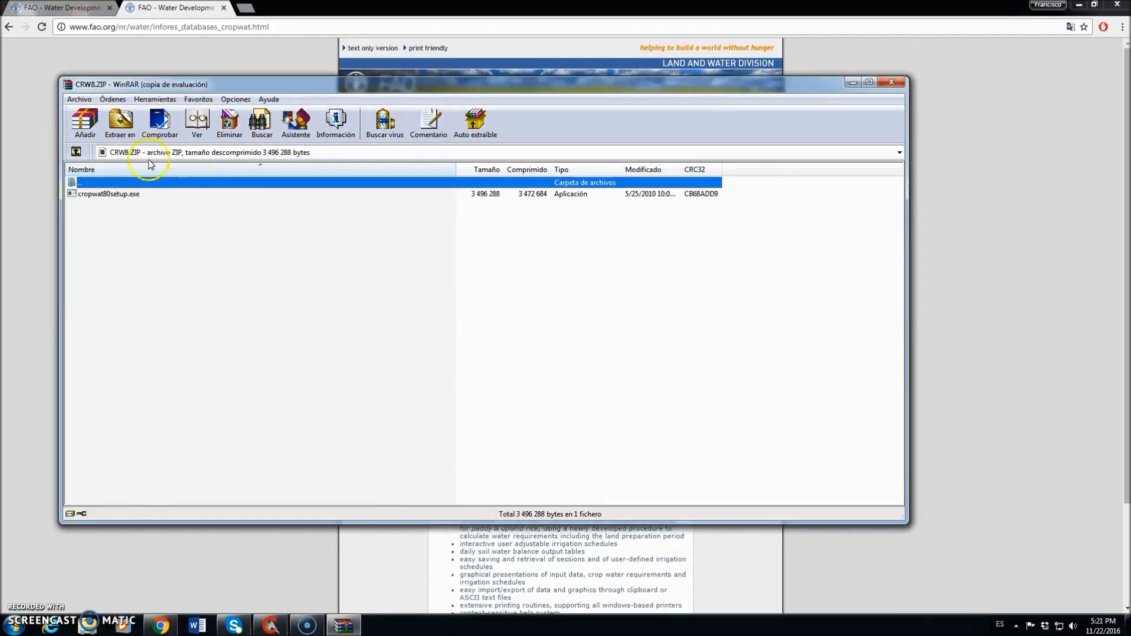
left_click(110, 197)
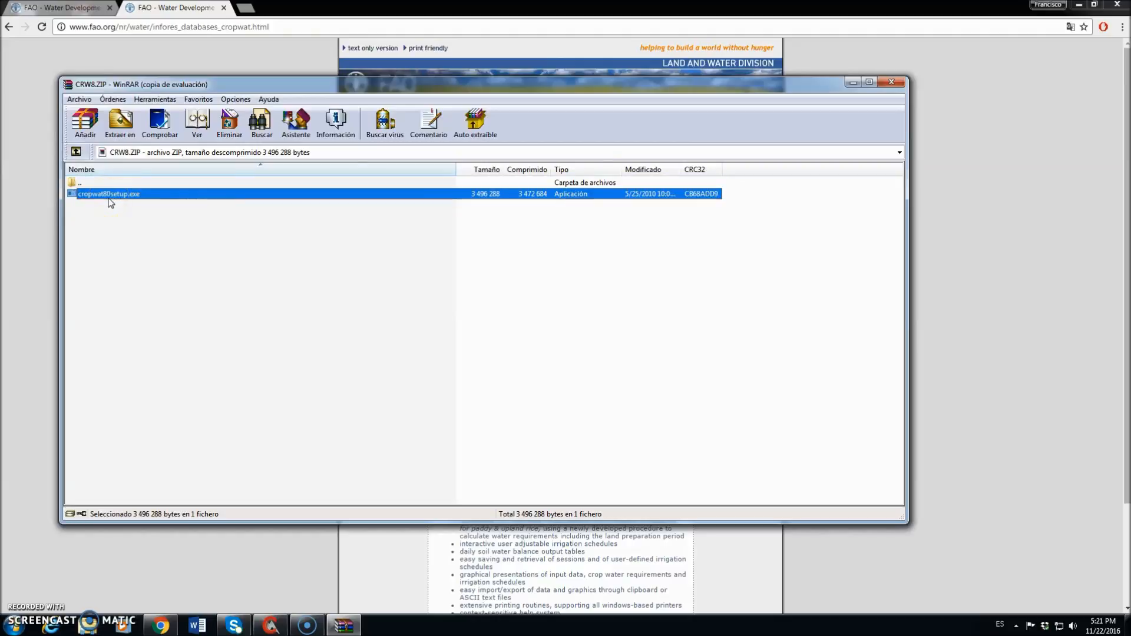
double_click(112, 199)
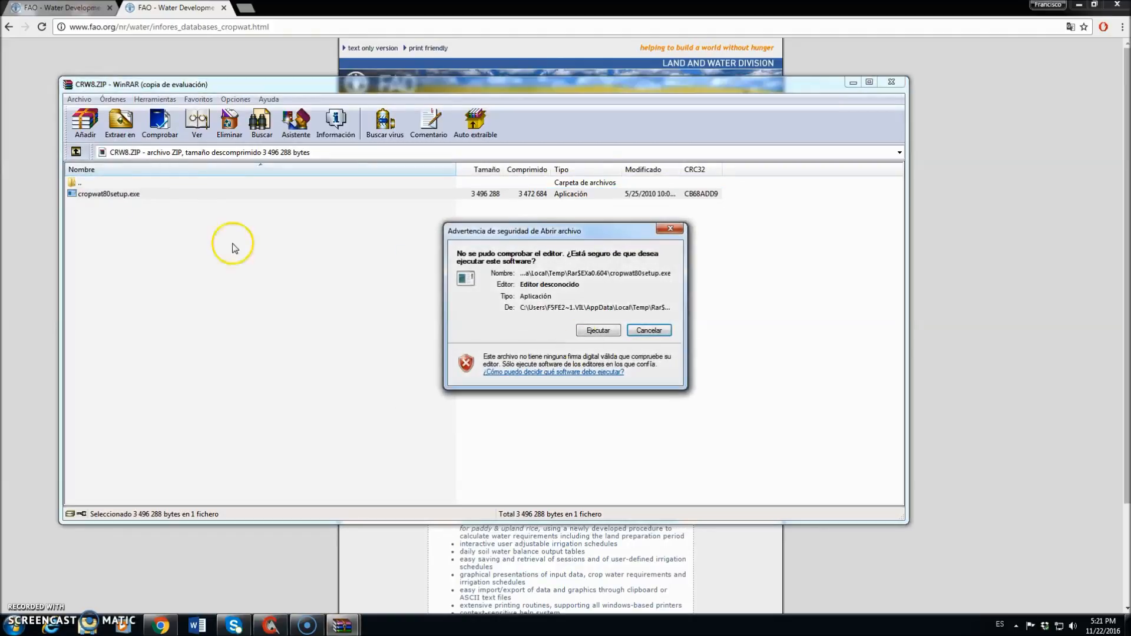
left_click(598, 330)
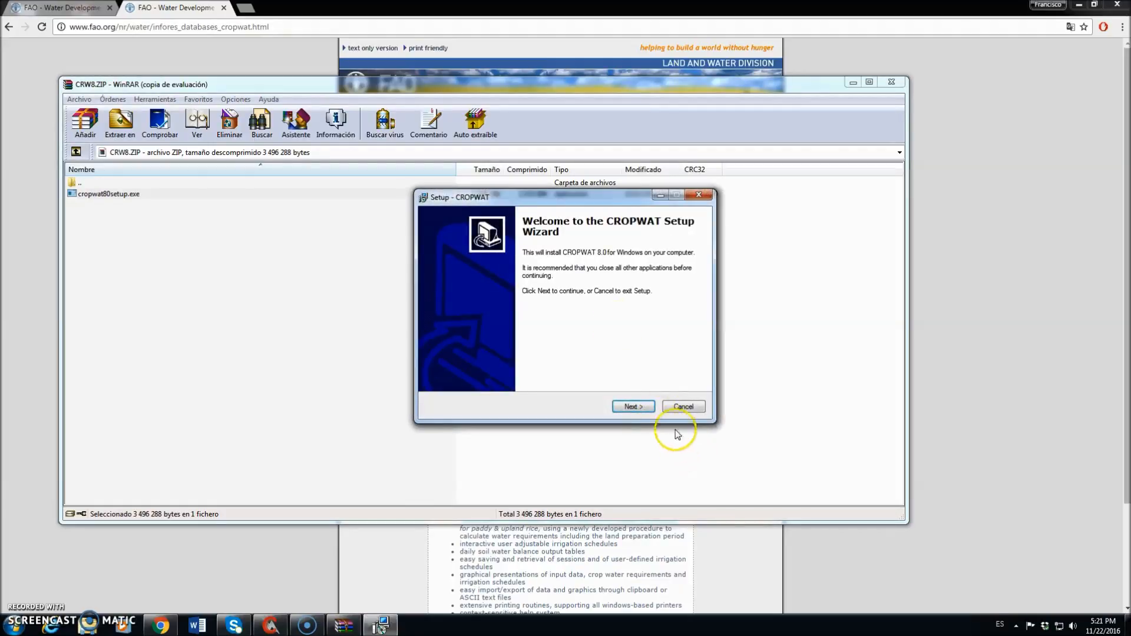
Step: Accept the destination folder C:\Program Files (x86)\CROPWAT and the full installation with all components in the setup wizard
left_click(646, 409)
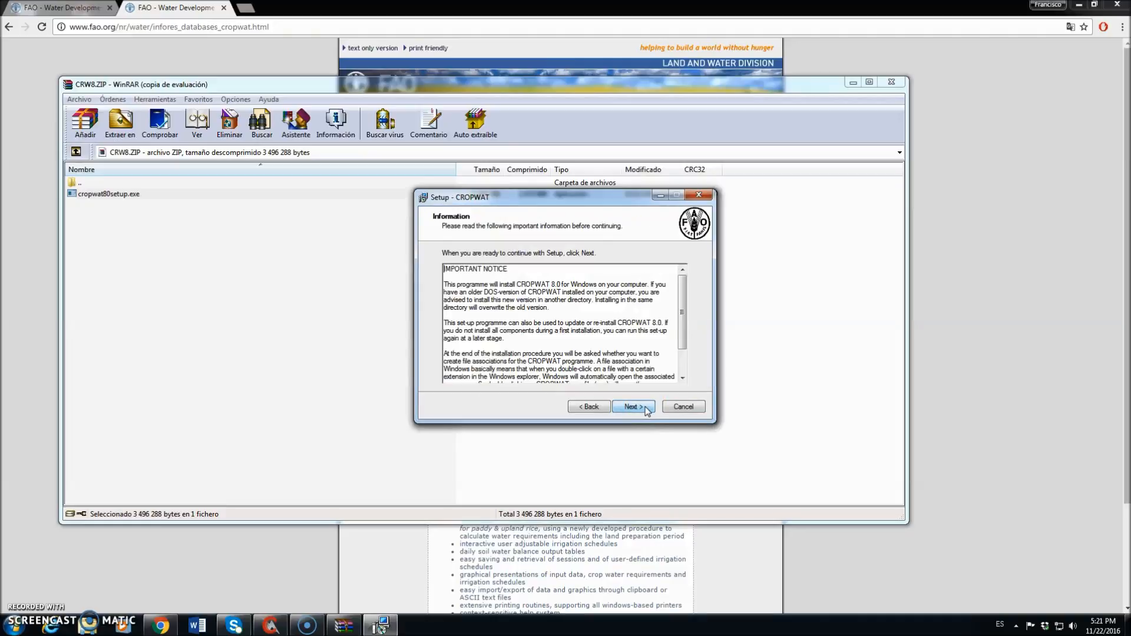
left_click(646, 409)
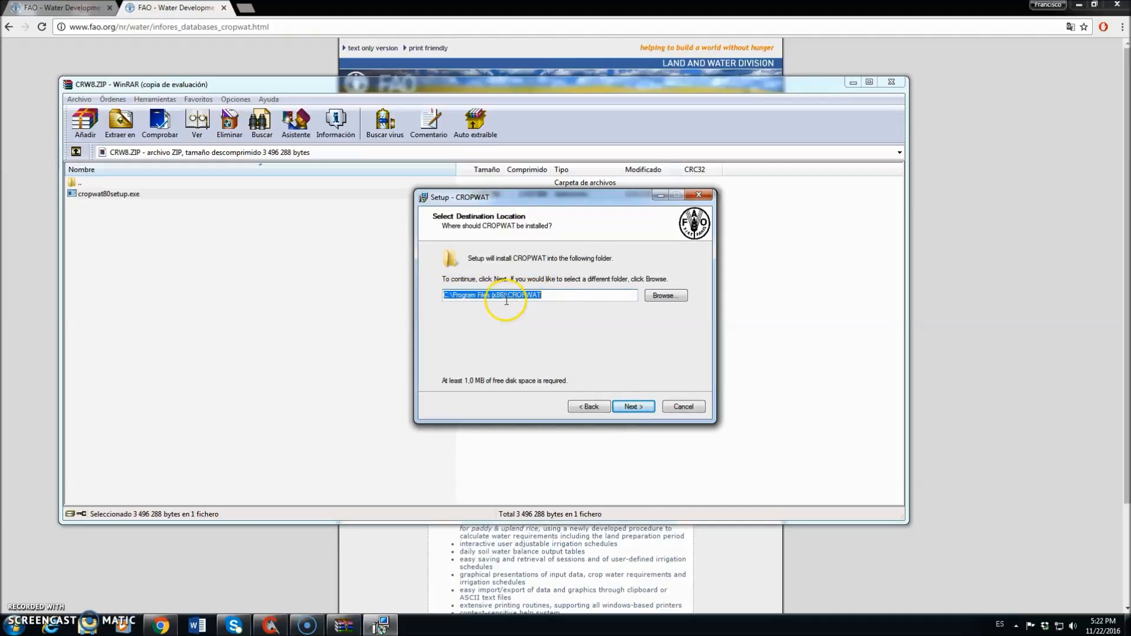
left_click(631, 406)
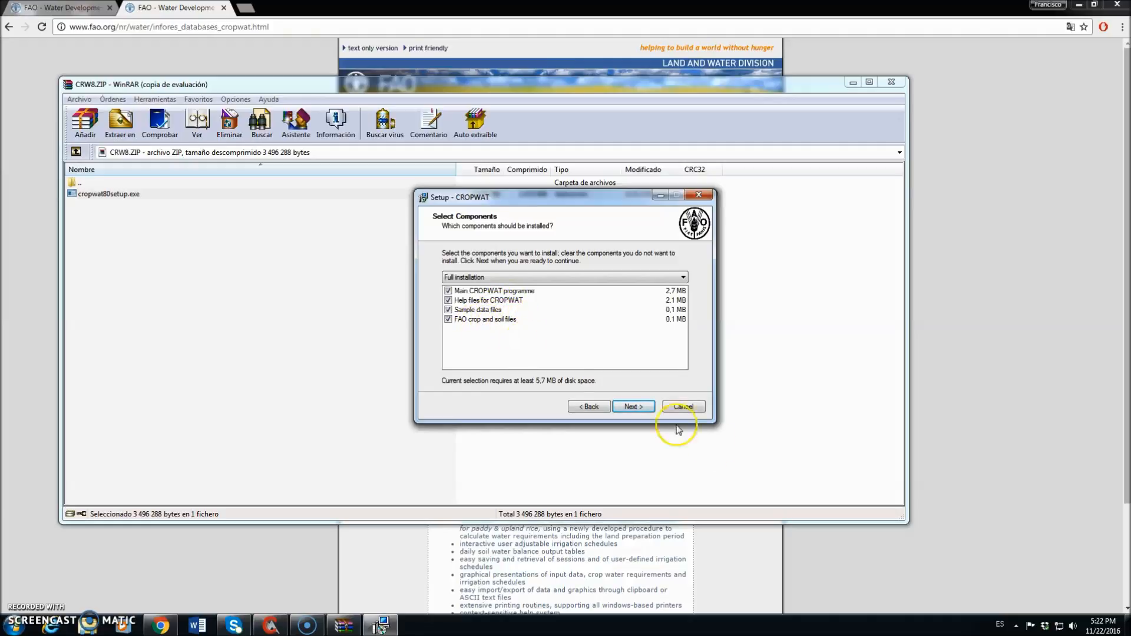
left_click(635, 406)
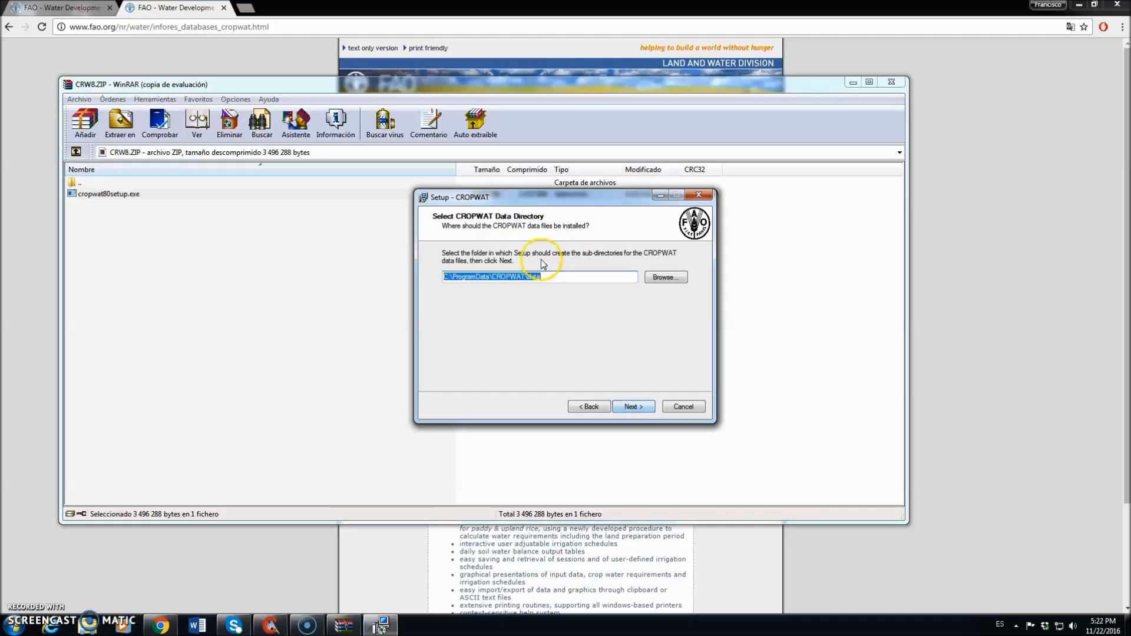
Step: Keep the default data directory, CROPWAT Start Menu folder and desktop icon, then install the program and finish with Launch CROPWAT enabled
left_click(635, 407)
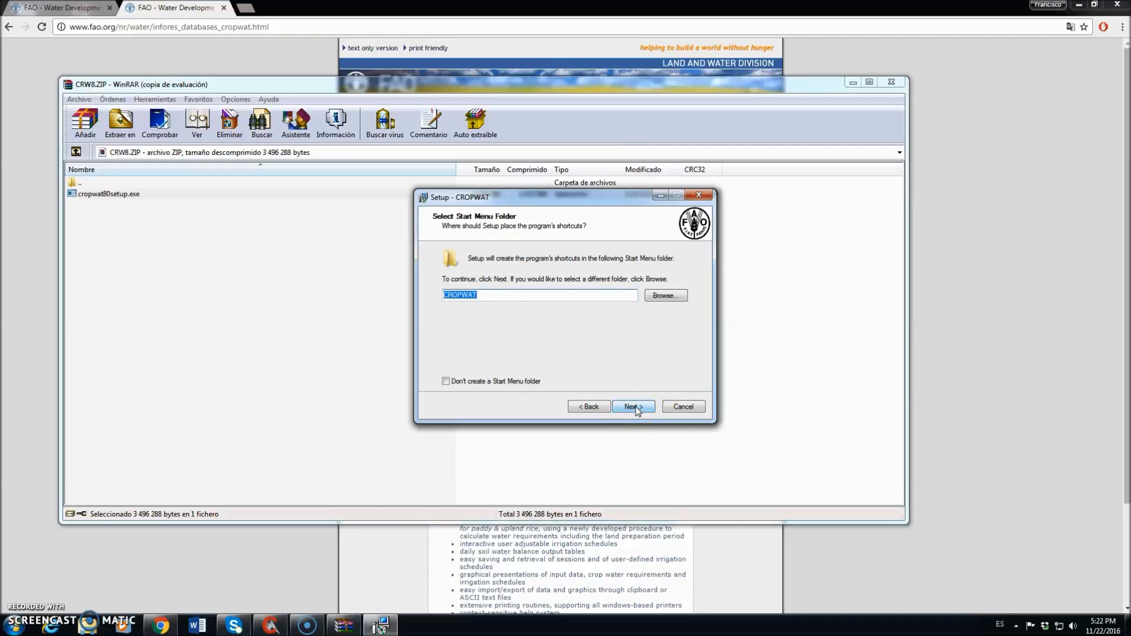
left_click(635, 407)
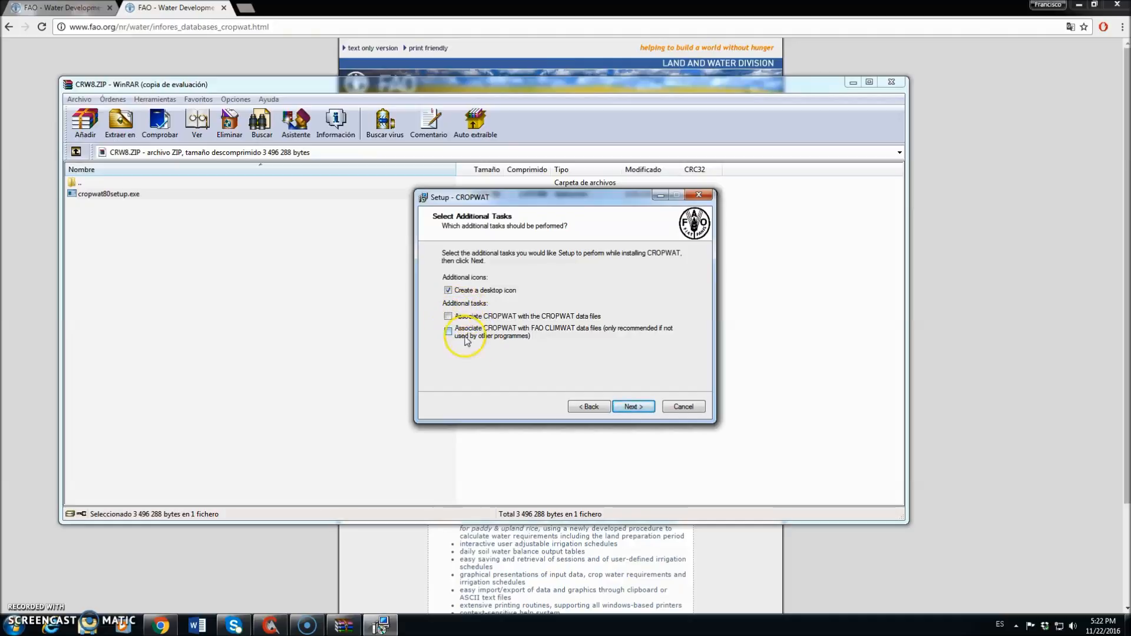
left_click(633, 406)
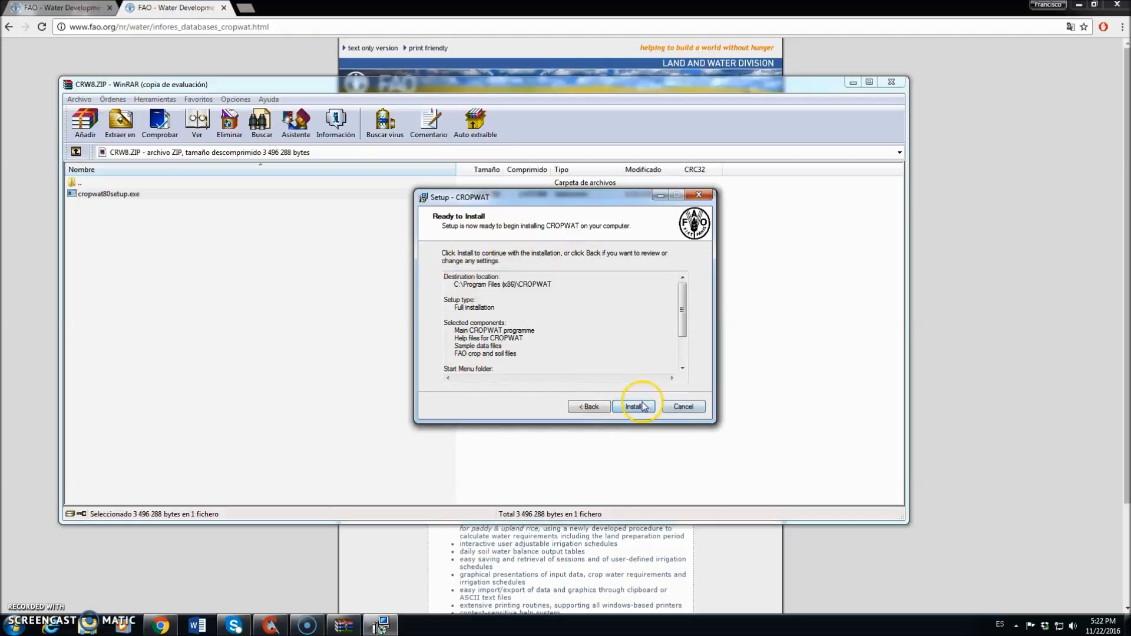
left_click(642, 407)
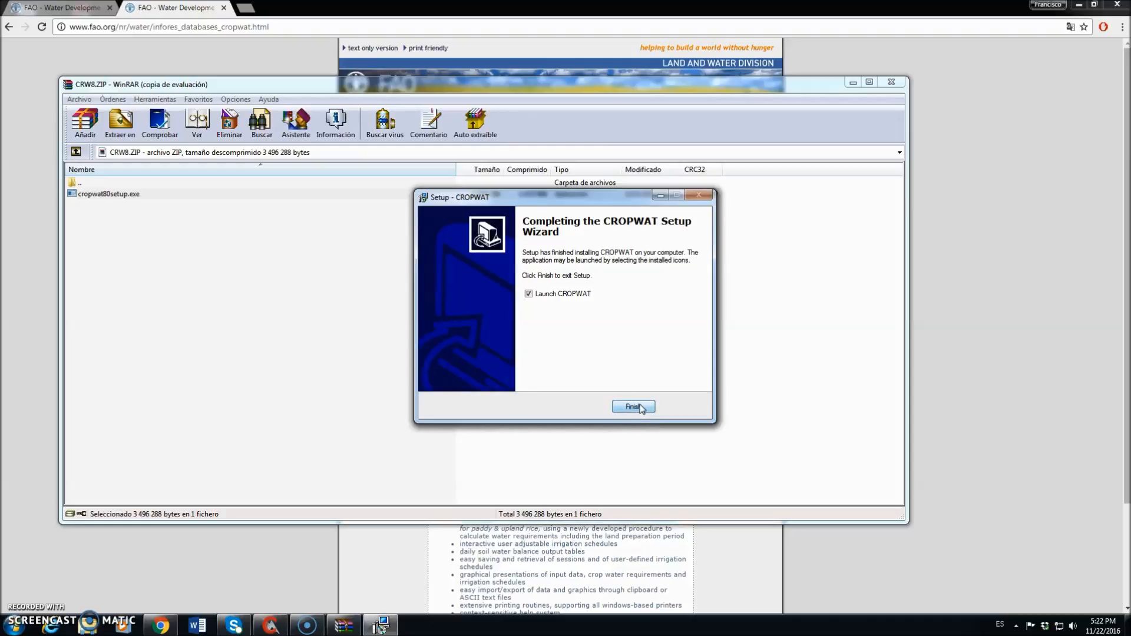
left_click(633, 407)
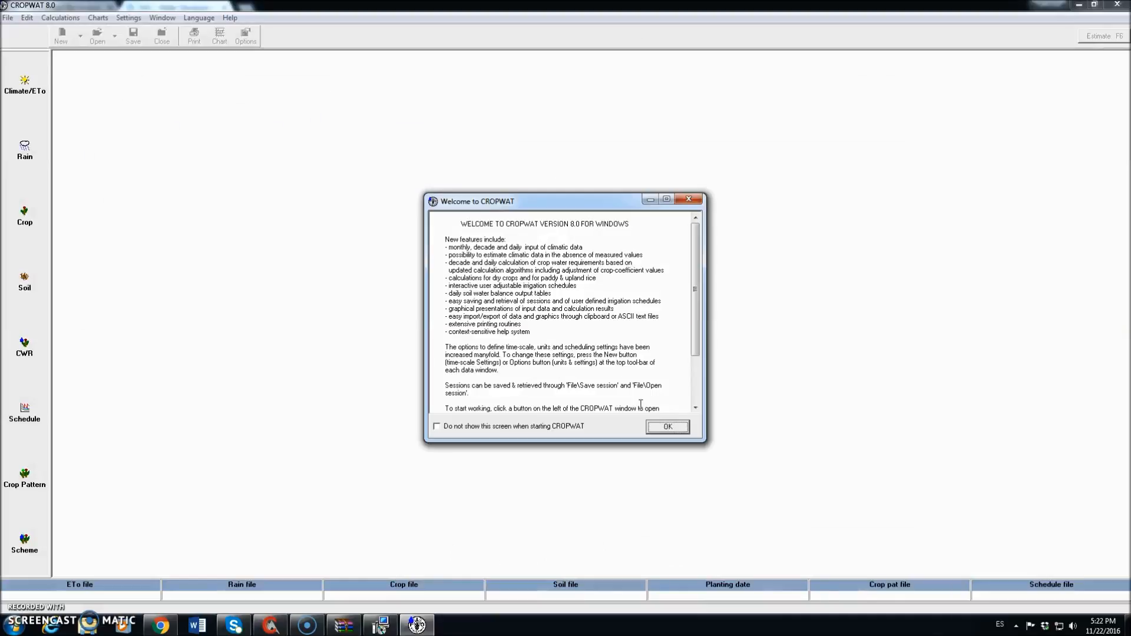
Step: Read through the CROPWAT welcome notes and close them
left_click(697, 399)
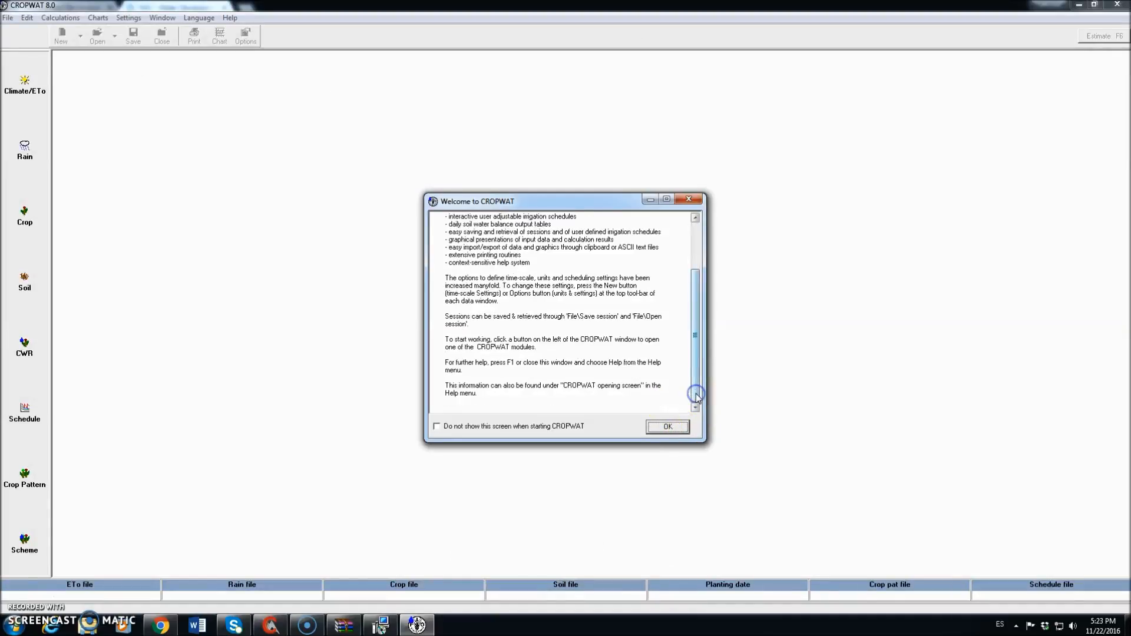
left_click_drag(699, 394, 693, 318)
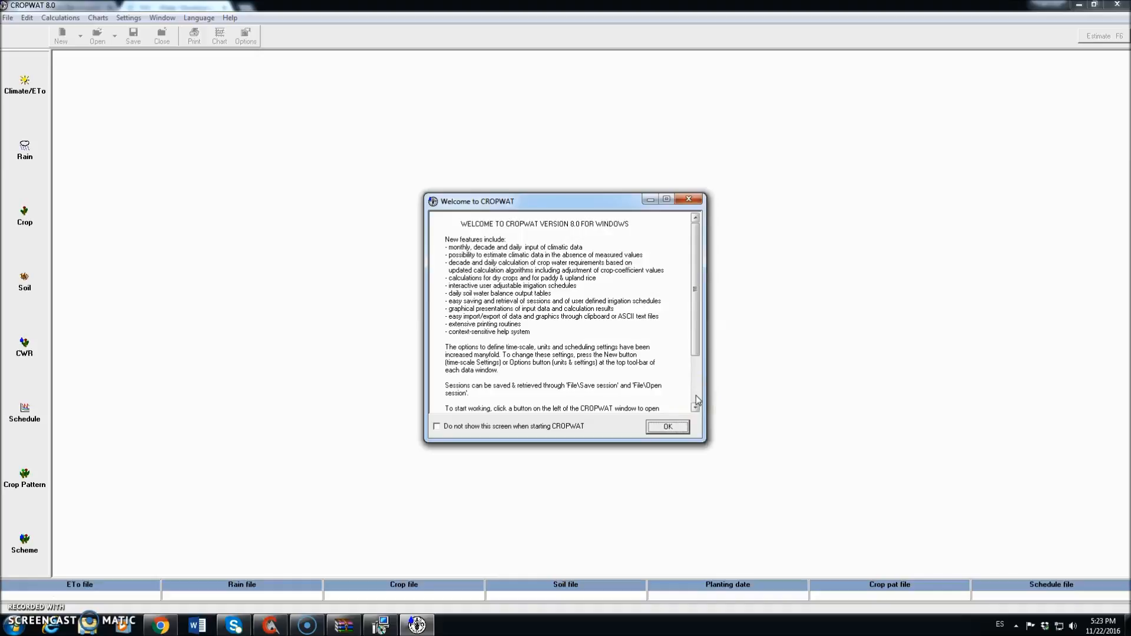
left_click(667, 426)
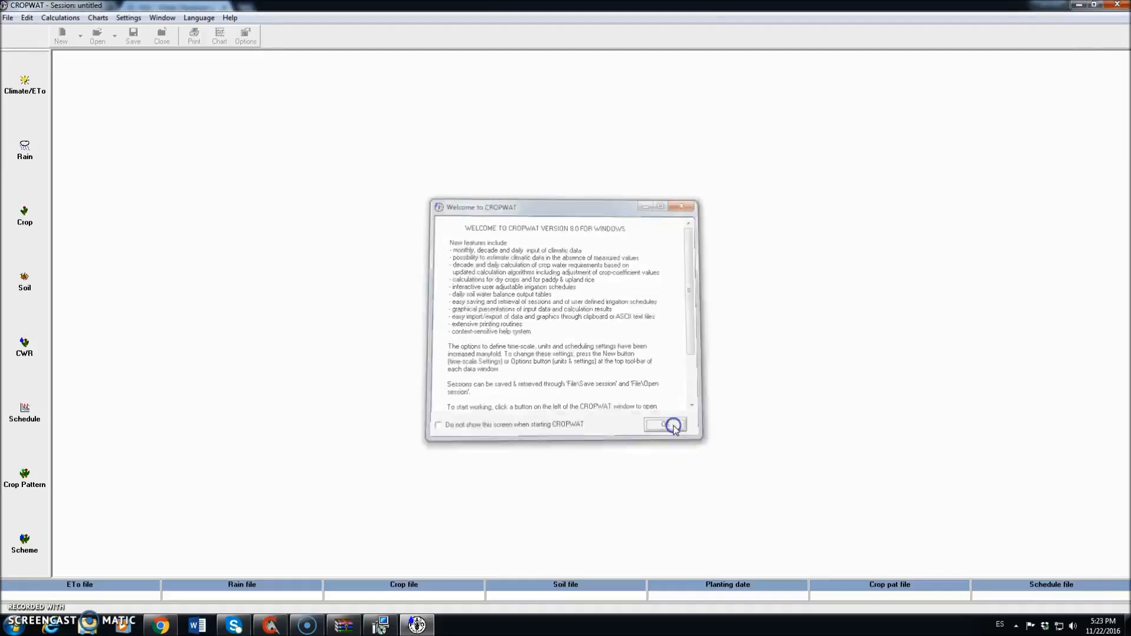
Step: Switch the program language to Spanish and close the welcome window
left_click(207, 23)
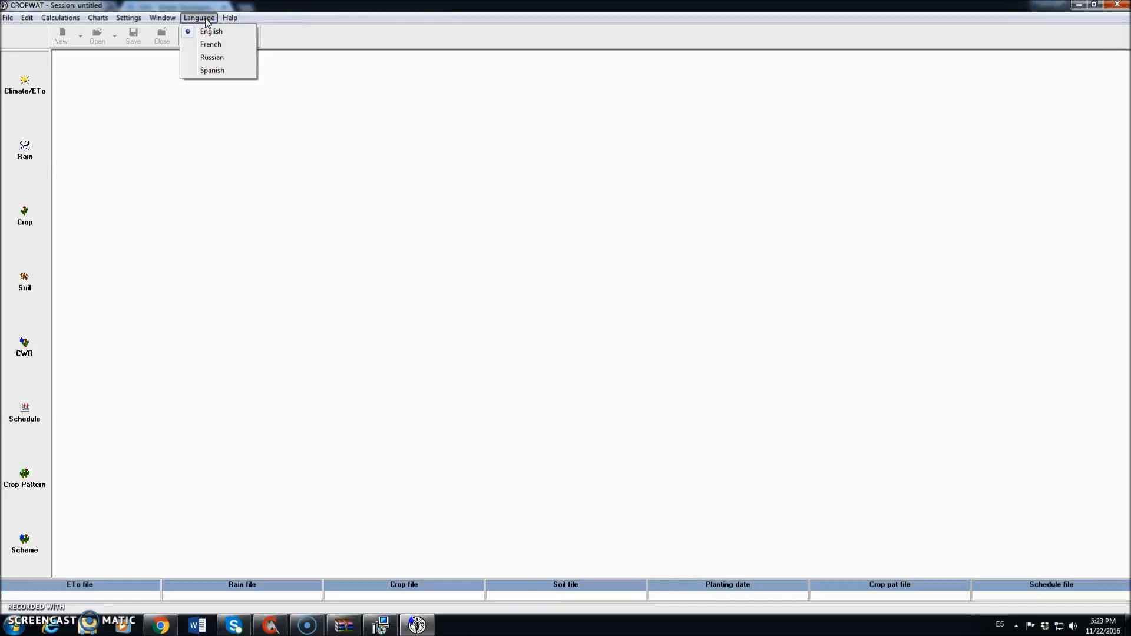
left_click(218, 46)
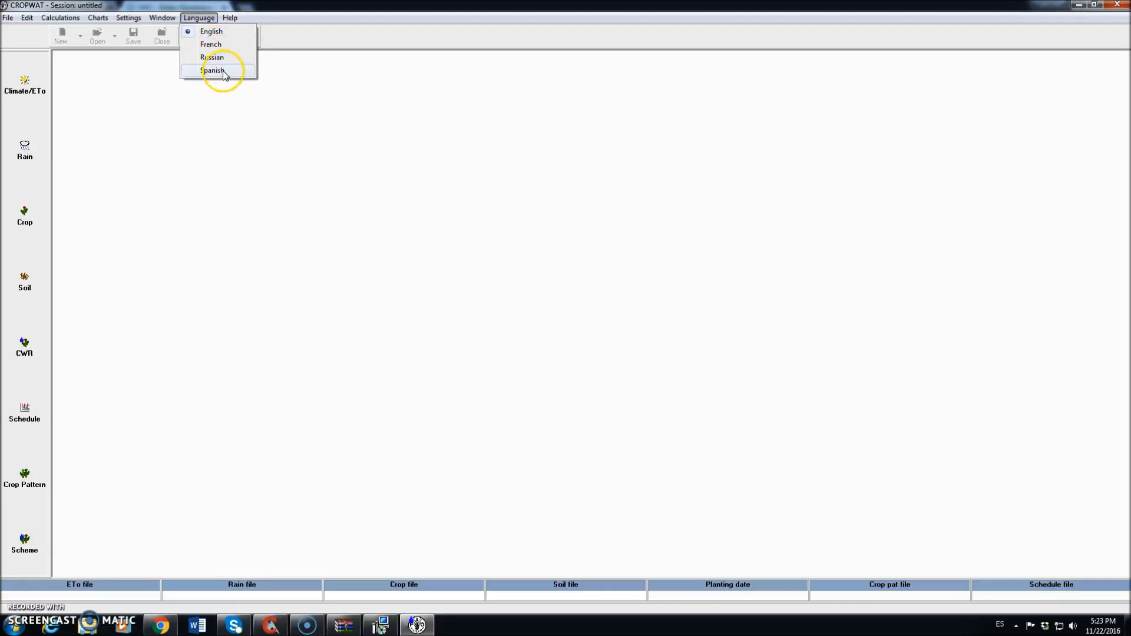
left_click(212, 70)
left_click(695, 200)
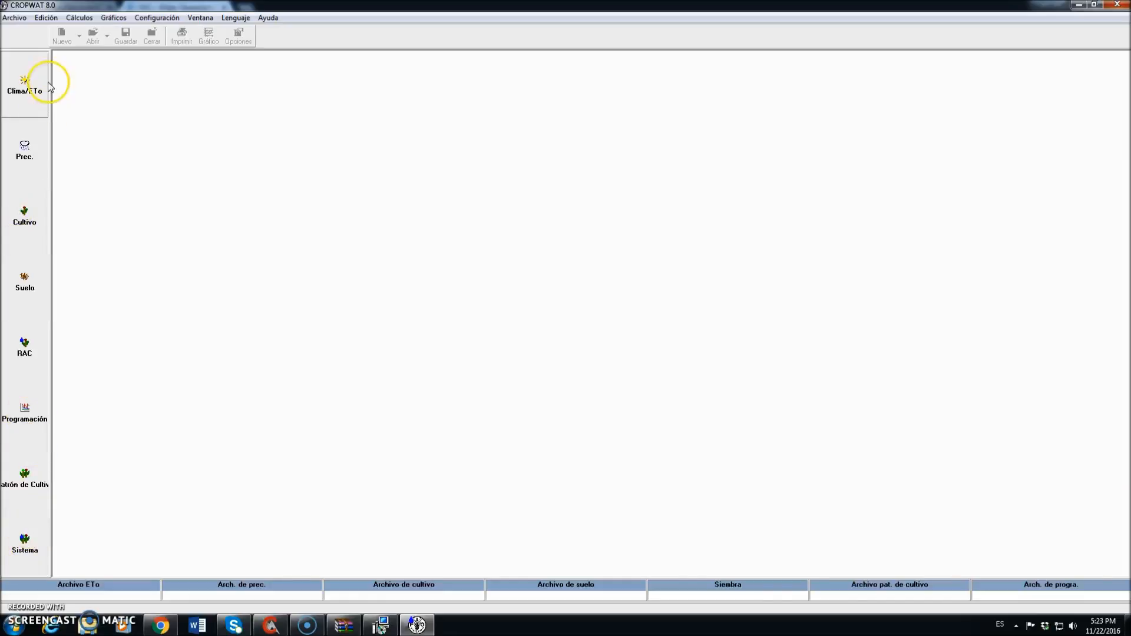
Step: Open the Clima/ETo module and create a new monthly Penman-Monteith ETo table (ETo Penman Monteith Mensual)
left_click(25, 87)
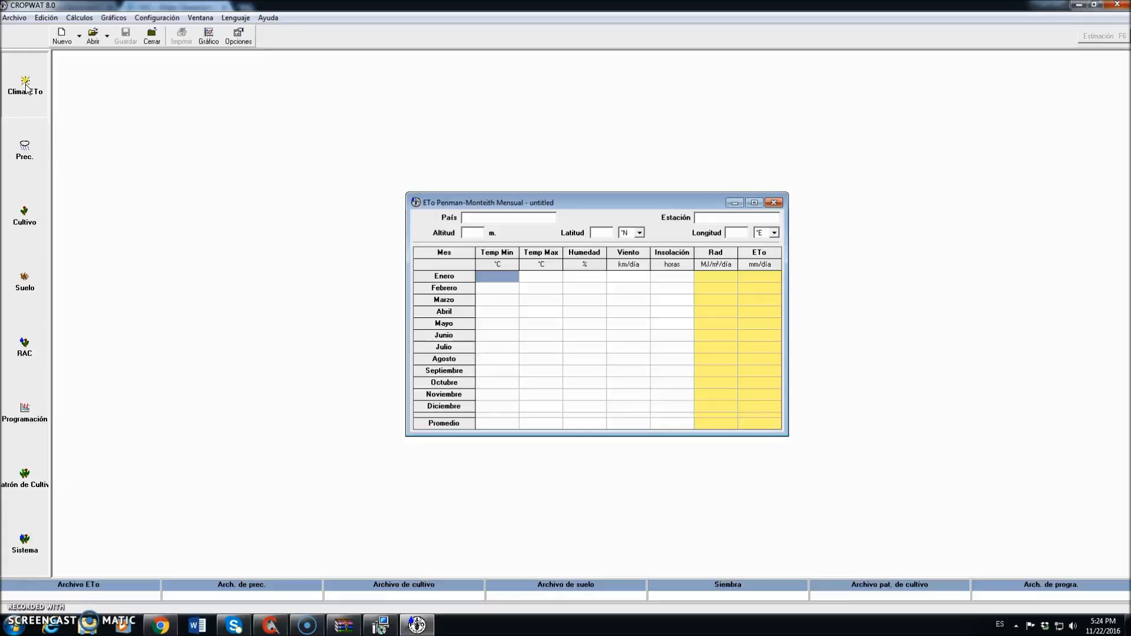
left_click(79, 37)
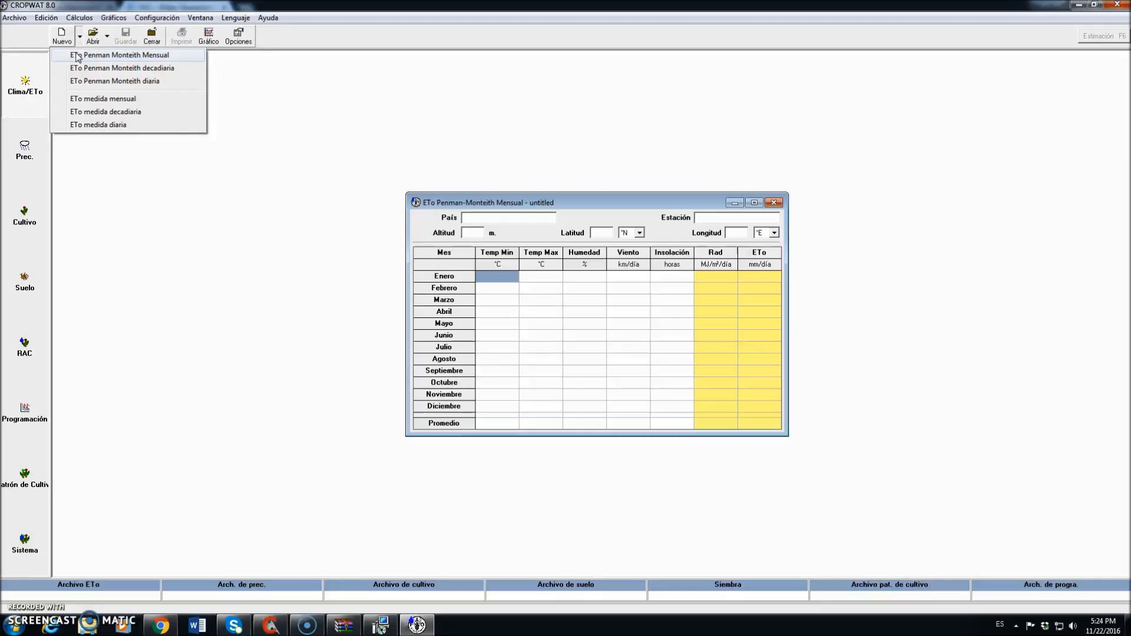
left_click(109, 56)
left_click(110, 56)
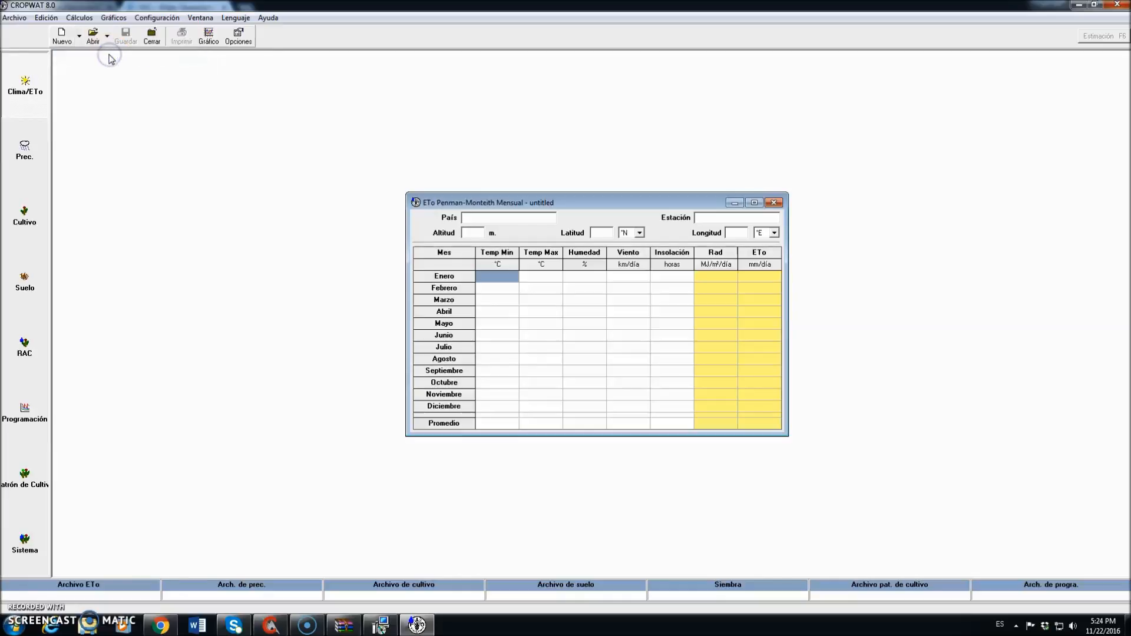
Step: Start opening an existing ETo climate file and browse to the C:\varios\My_CLIMWAT_Files folder
left_click(99, 46)
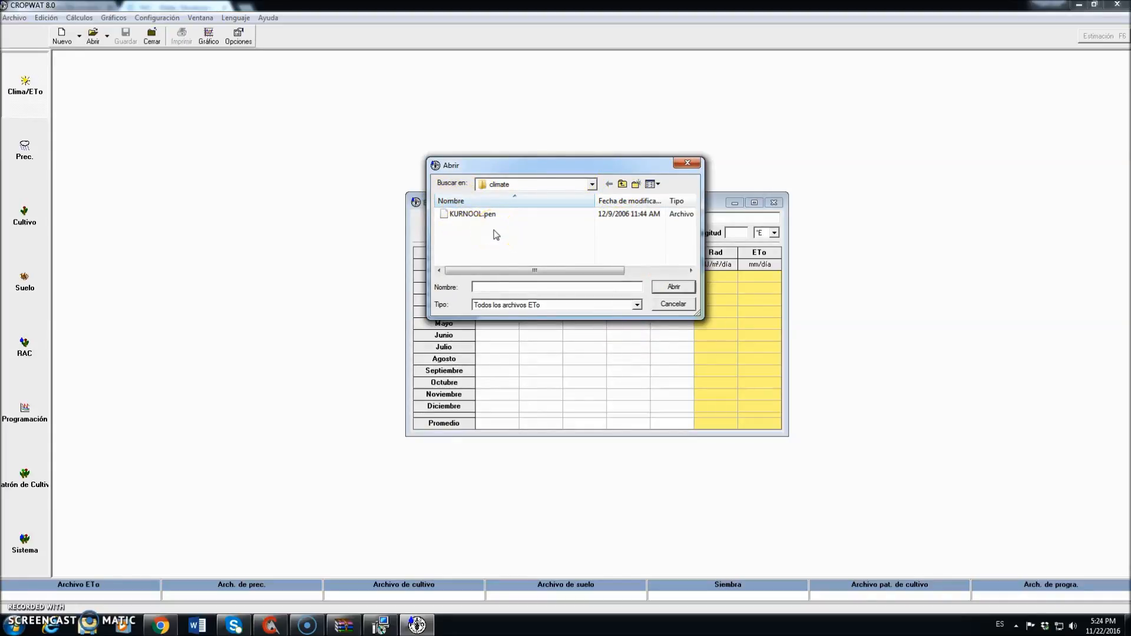
left_click(477, 216)
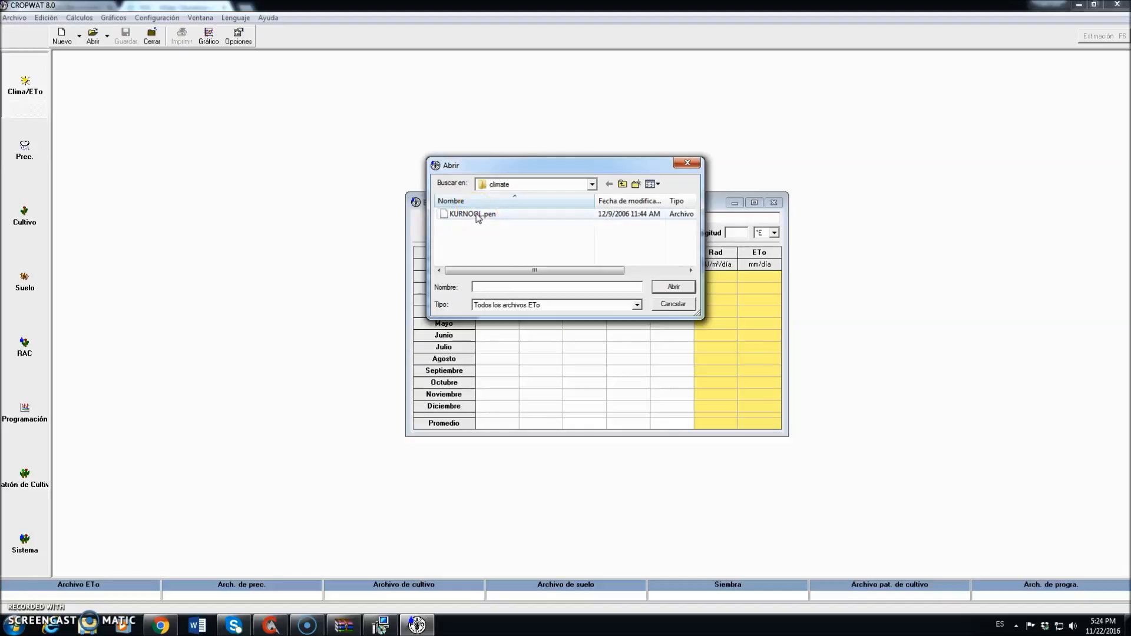
left_click(625, 185)
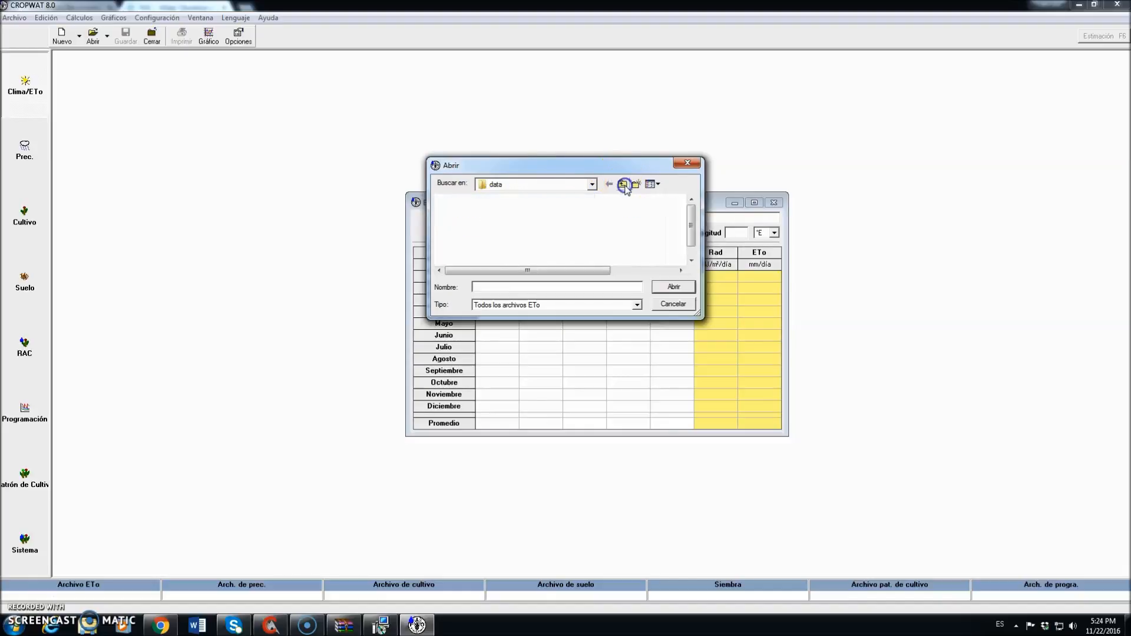
left_click(624, 185)
left_click(625, 185)
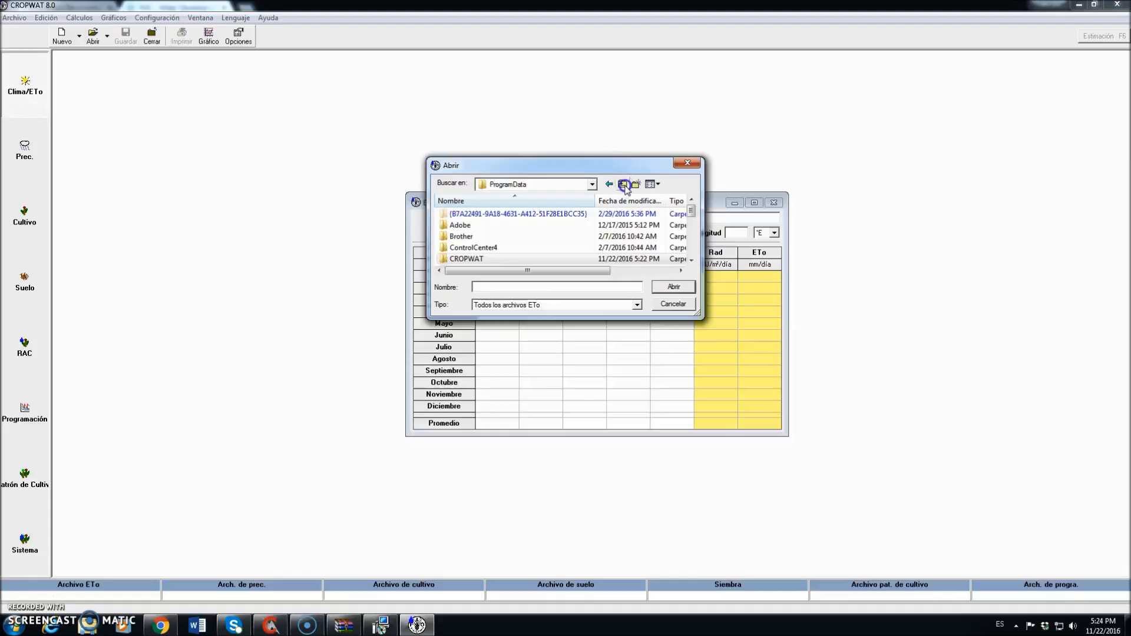
left_click(623, 185)
left_click(623, 184)
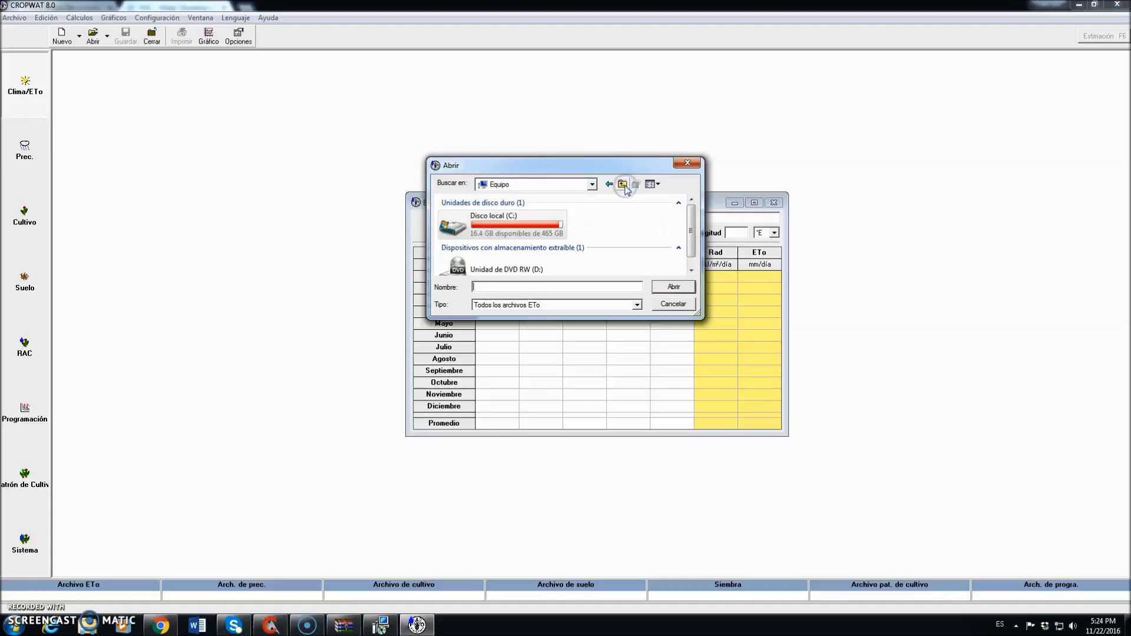
double_click(473, 225)
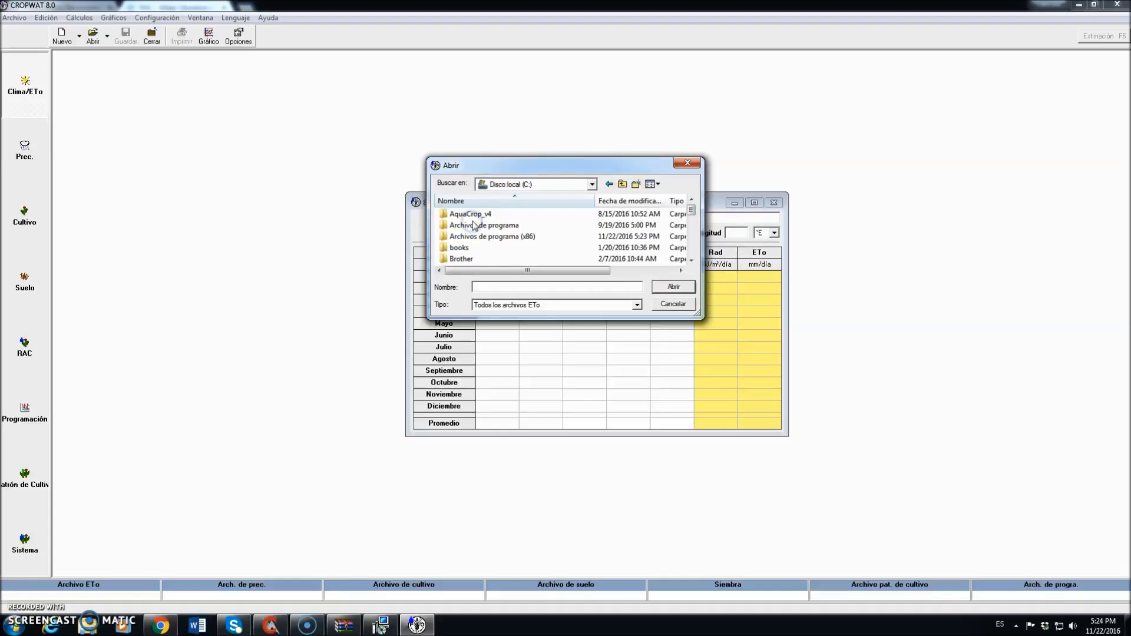
left_click_drag(691, 210, 694, 254)
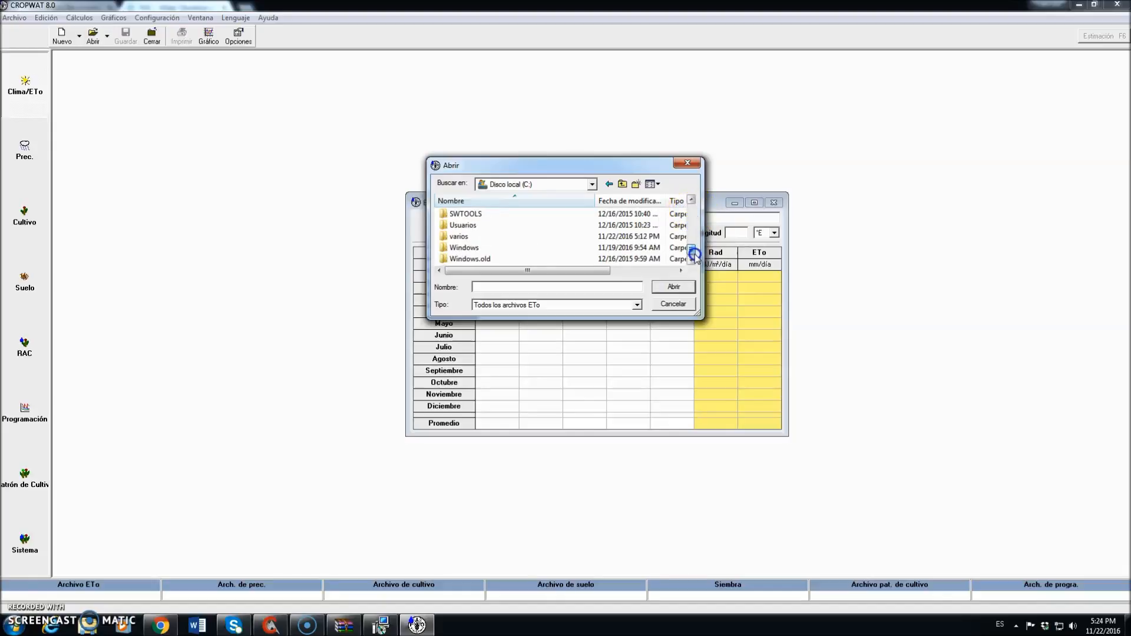
left_click(476, 236)
double_click(477, 237)
double_click(483, 236)
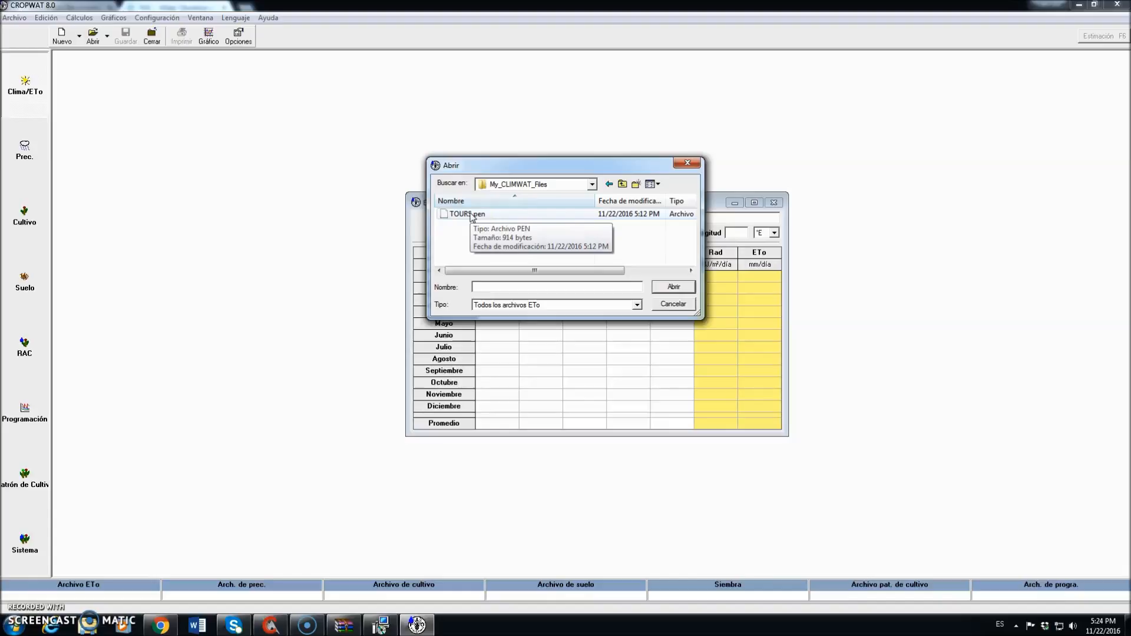
Step: Load TOURS.pen into the monthly Penman-Monteith ETo table and minimize its window
double_click(472, 215)
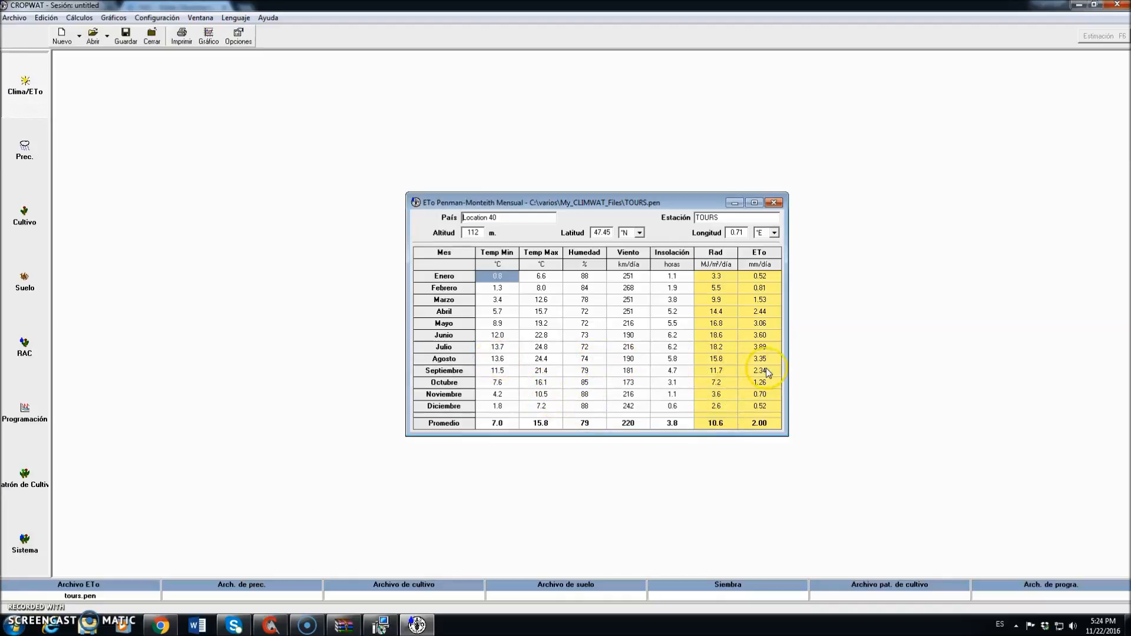
left_click(510, 255)
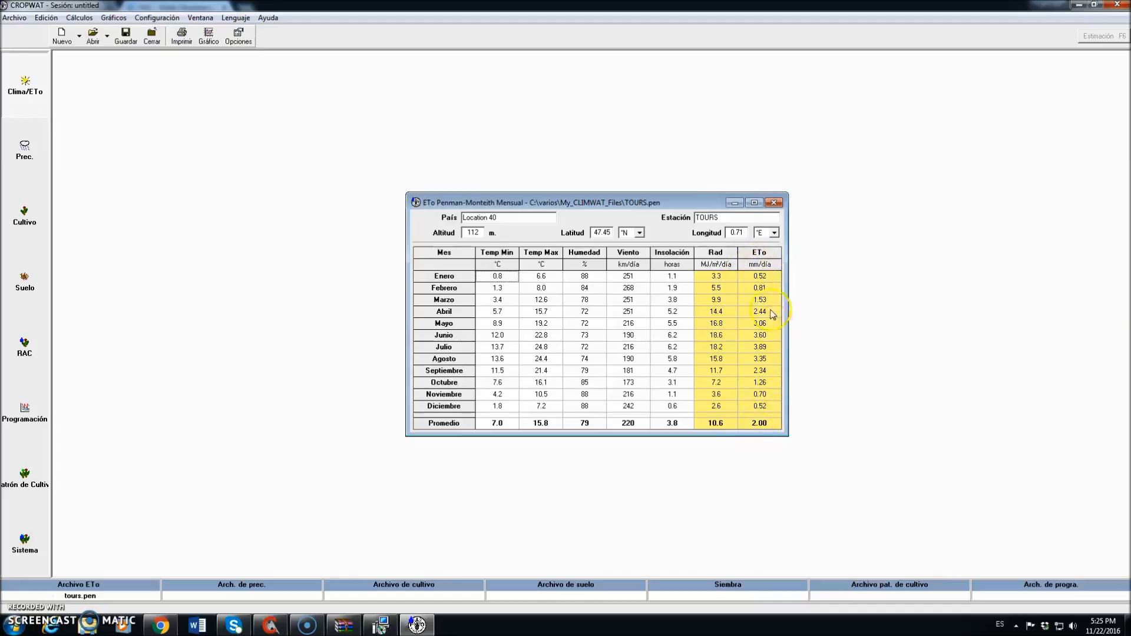
left_click(734, 203)
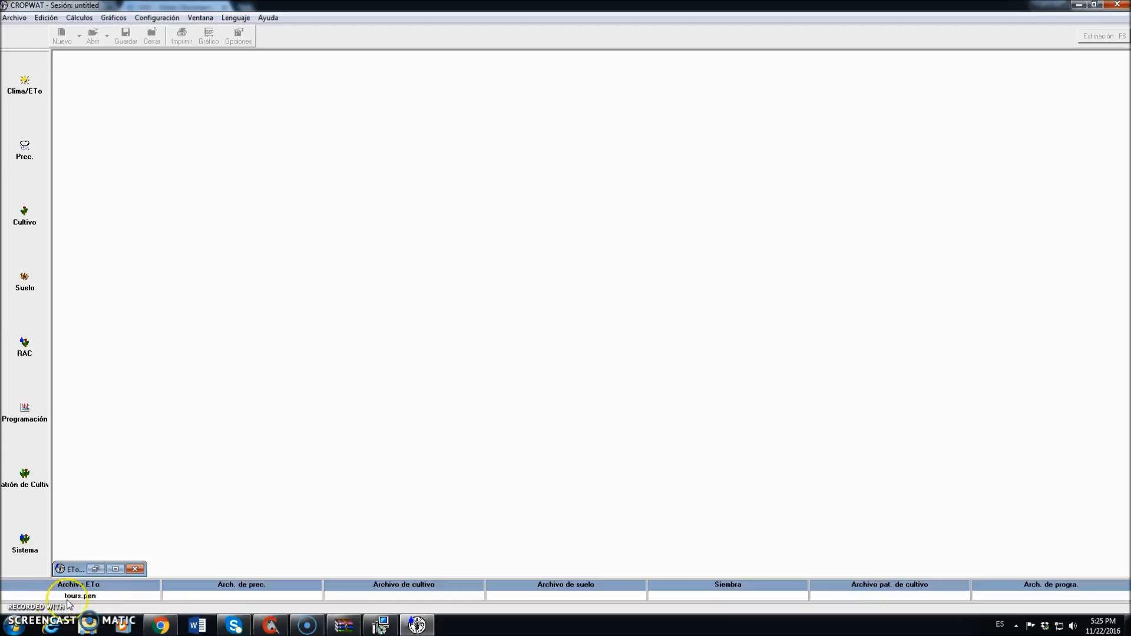
Step: Open the Prec. module and create a new monthly precipitation table (Prec. mensual)
left_click(25, 147)
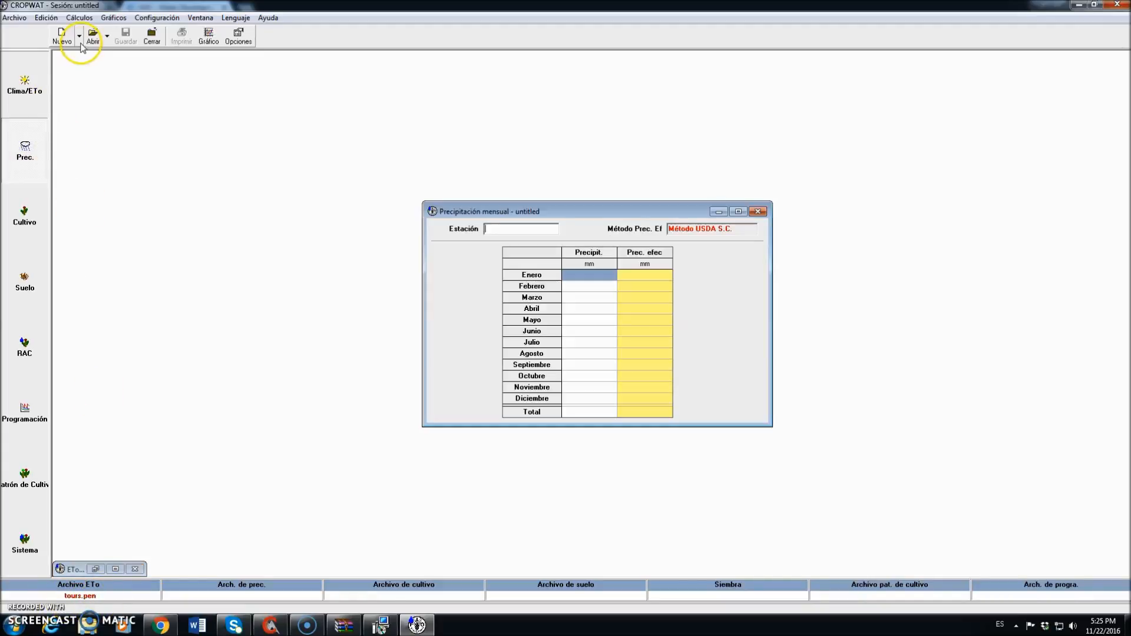
left_click(79, 37)
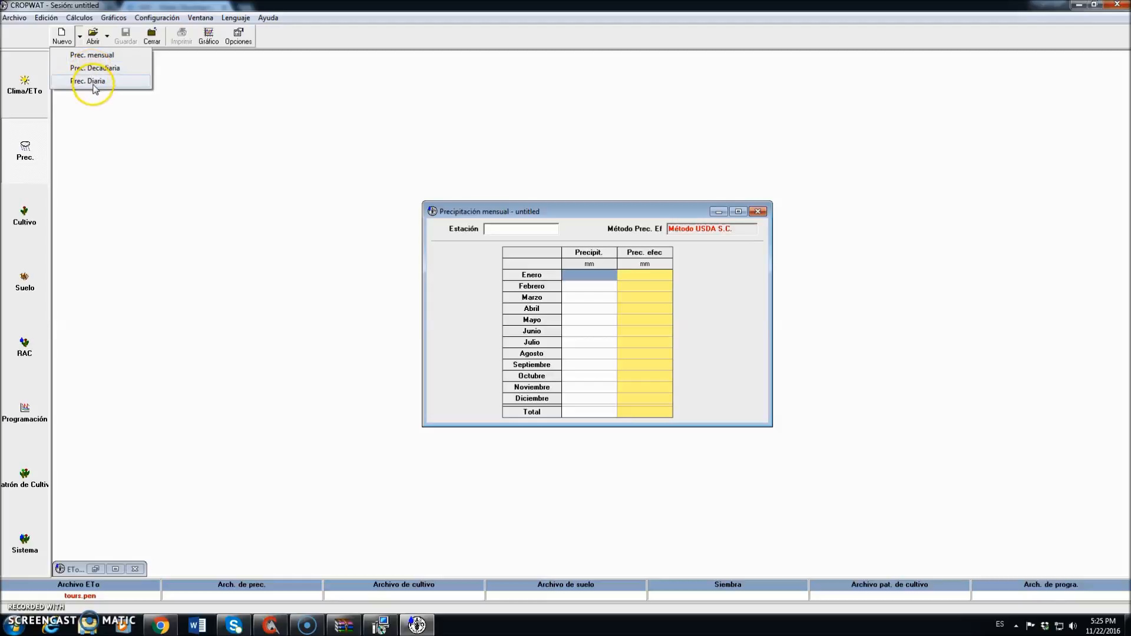
left_click(85, 60)
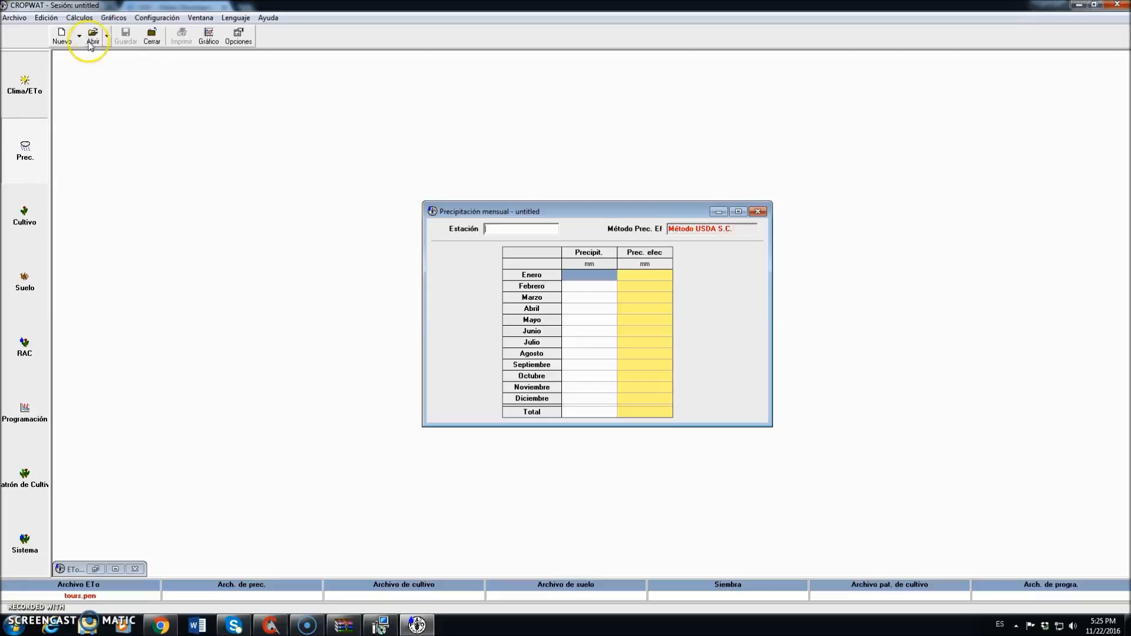
Step: Start opening an existing precipitation file and browse to the C:\varios\My_CLIMWAT_Files folder
left_click(93, 36)
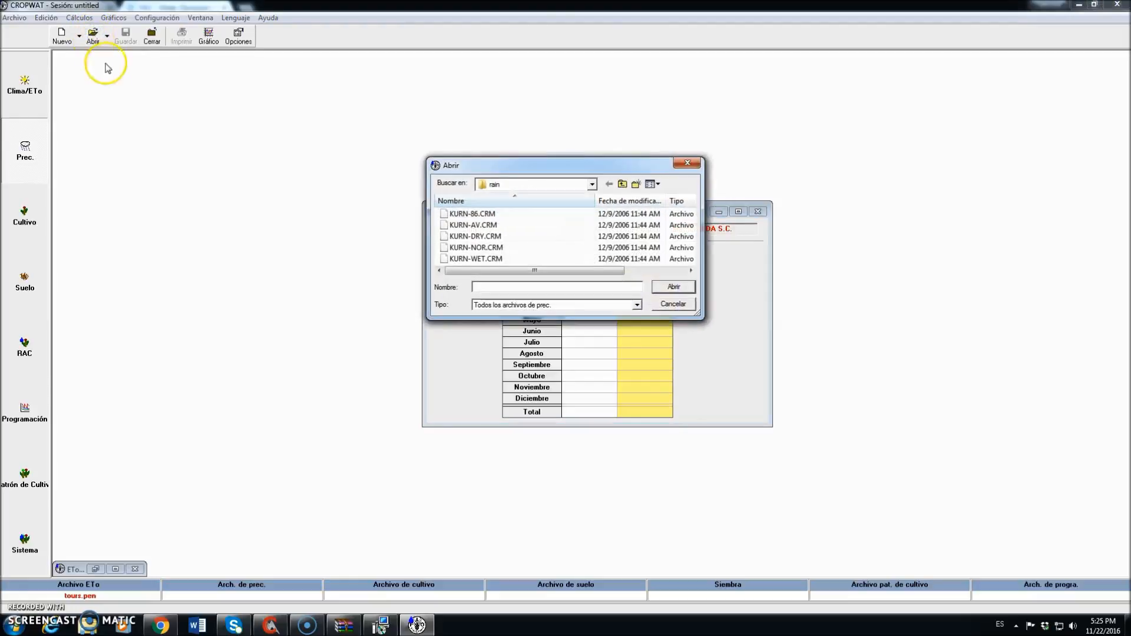
left_click(618, 185)
left_click(621, 185)
left_click(622, 184)
left_click(622, 184)
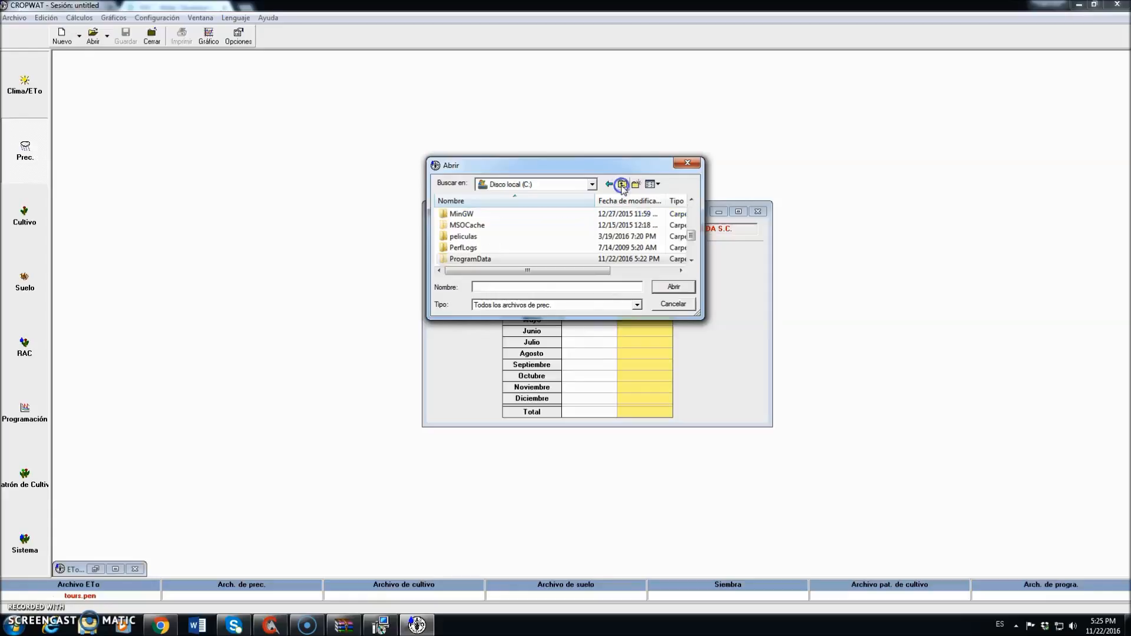
left_click_drag(691, 237, 692, 250)
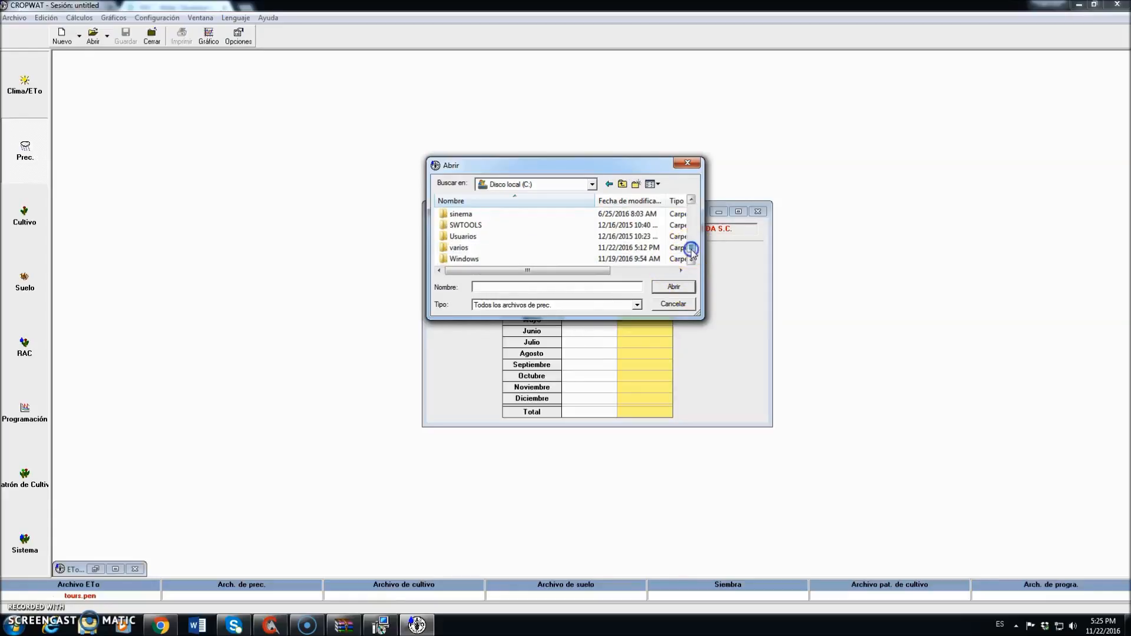
double_click(461, 247)
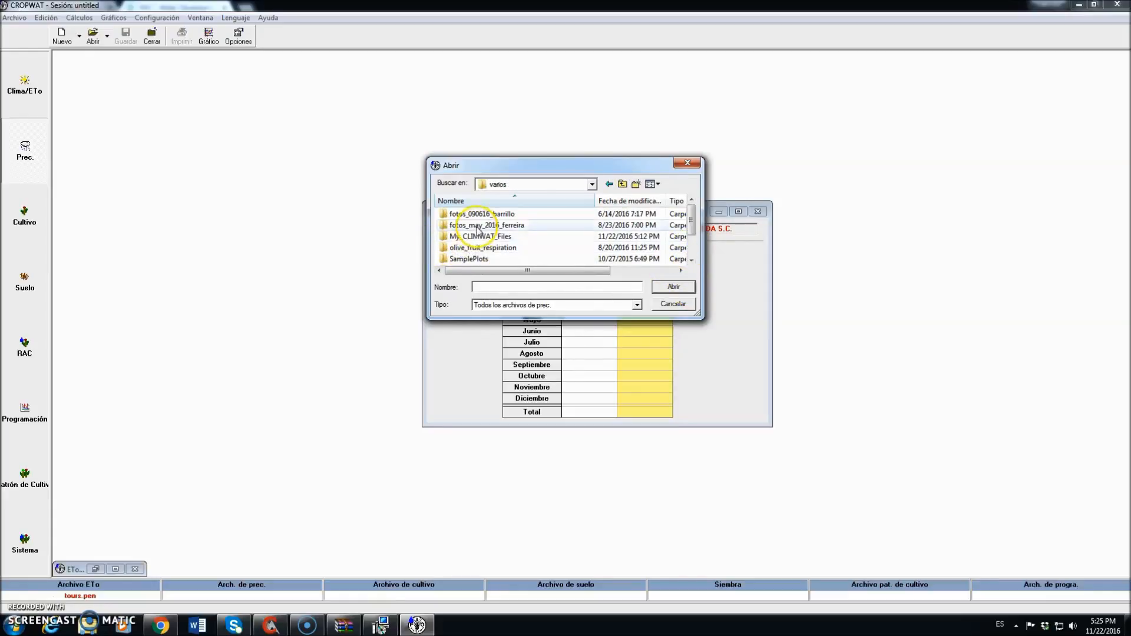
double_click(477, 237)
Step: Load TOURS.cli into the monthly precipitation table and minimize its window
left_click(463, 217)
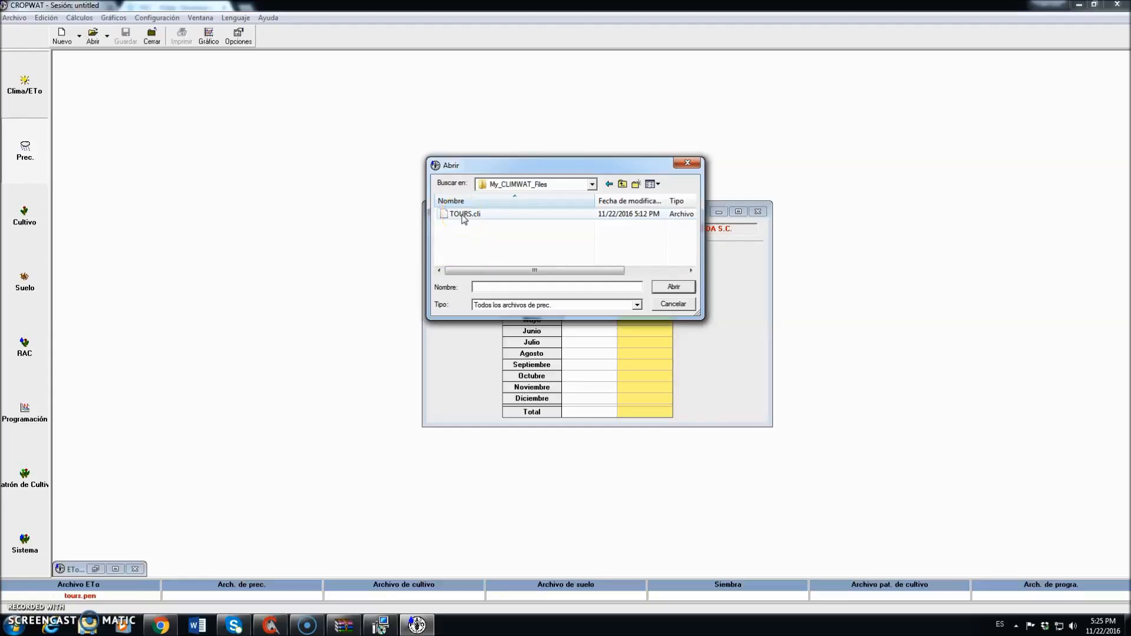
double_click(464, 215)
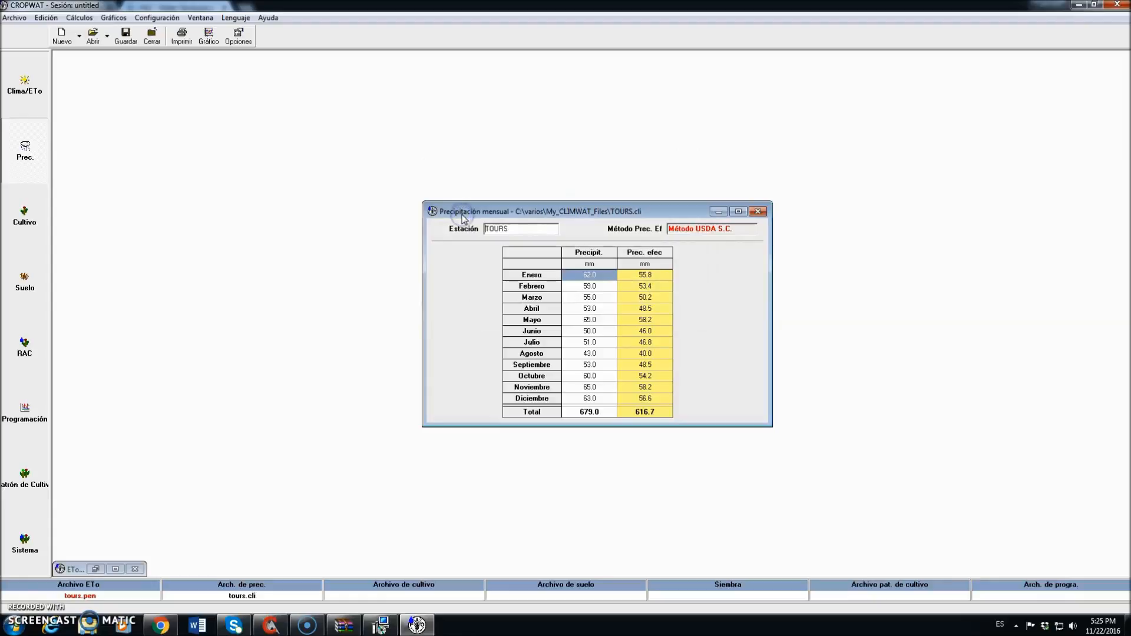
left_click(610, 263)
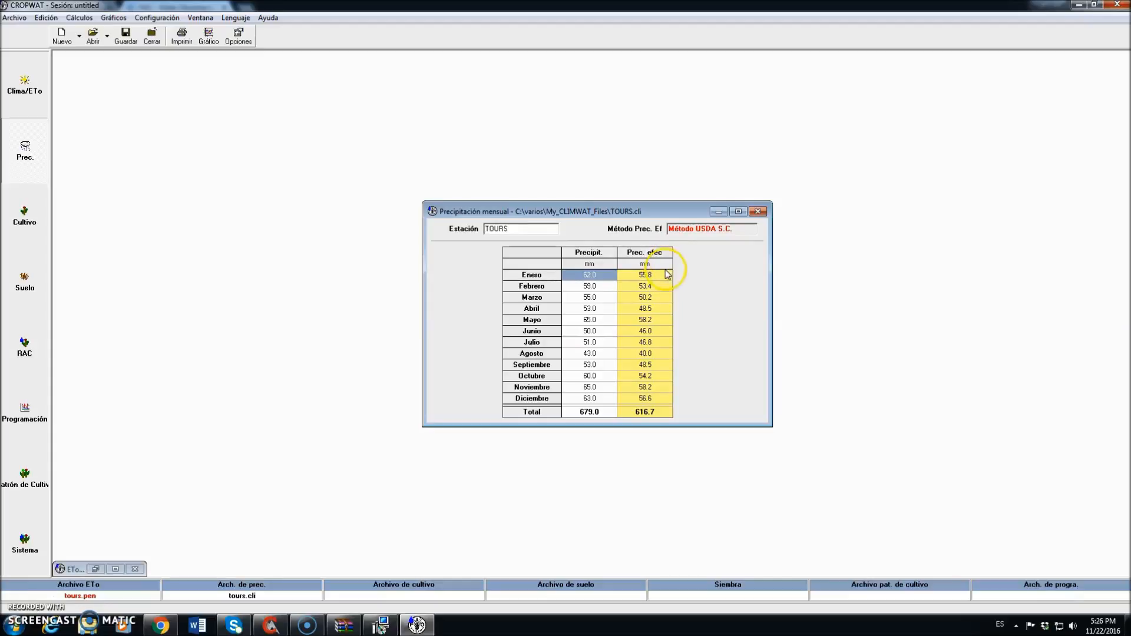
left_click(718, 212)
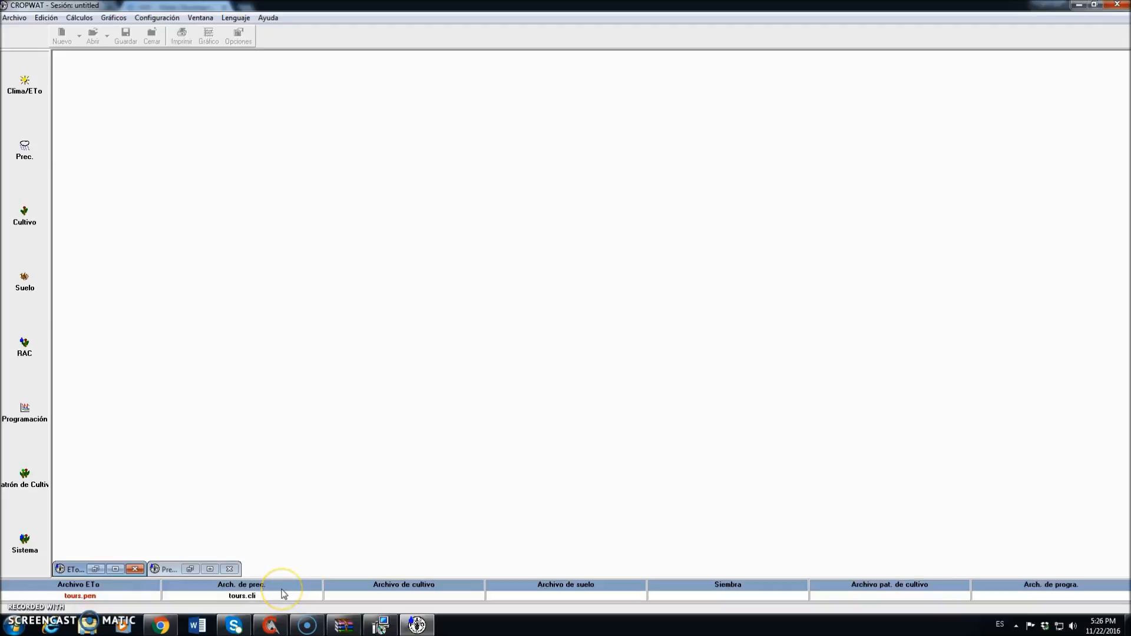
Step: Open the Cultivo module and create a new crop record of type Cultivo rather than Arroz
left_click(25, 217)
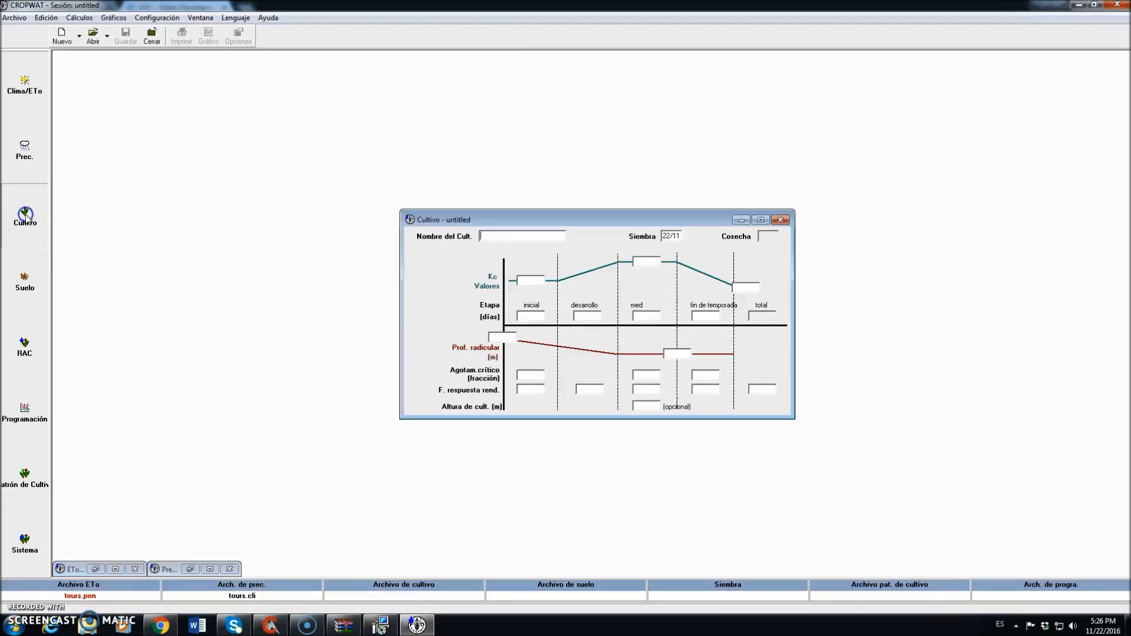
left_click(80, 37)
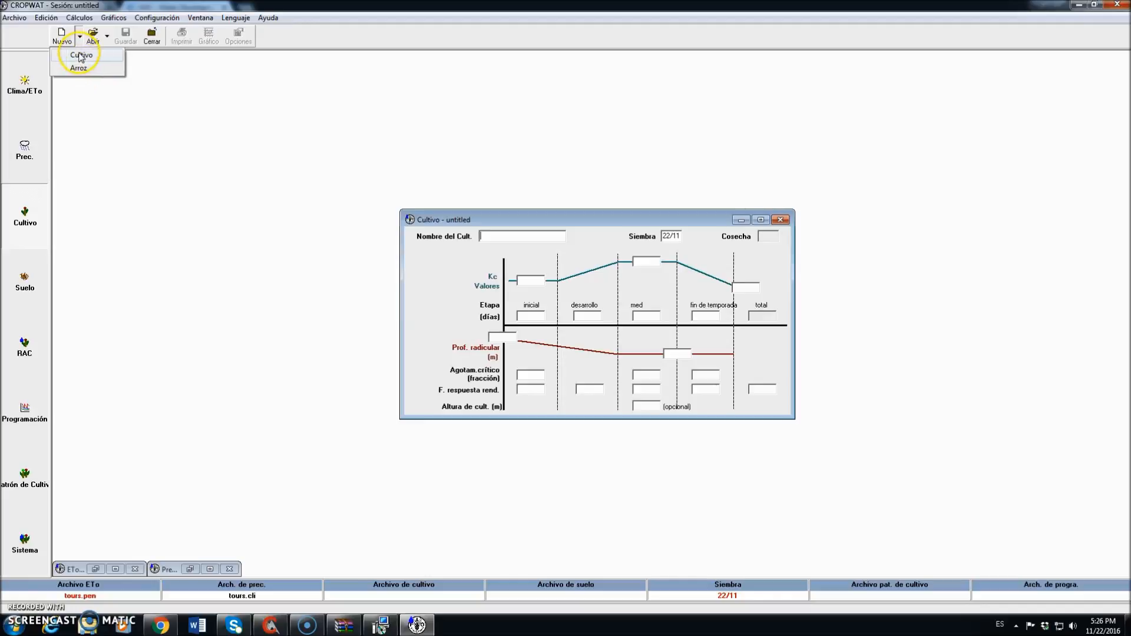
left_click(80, 56)
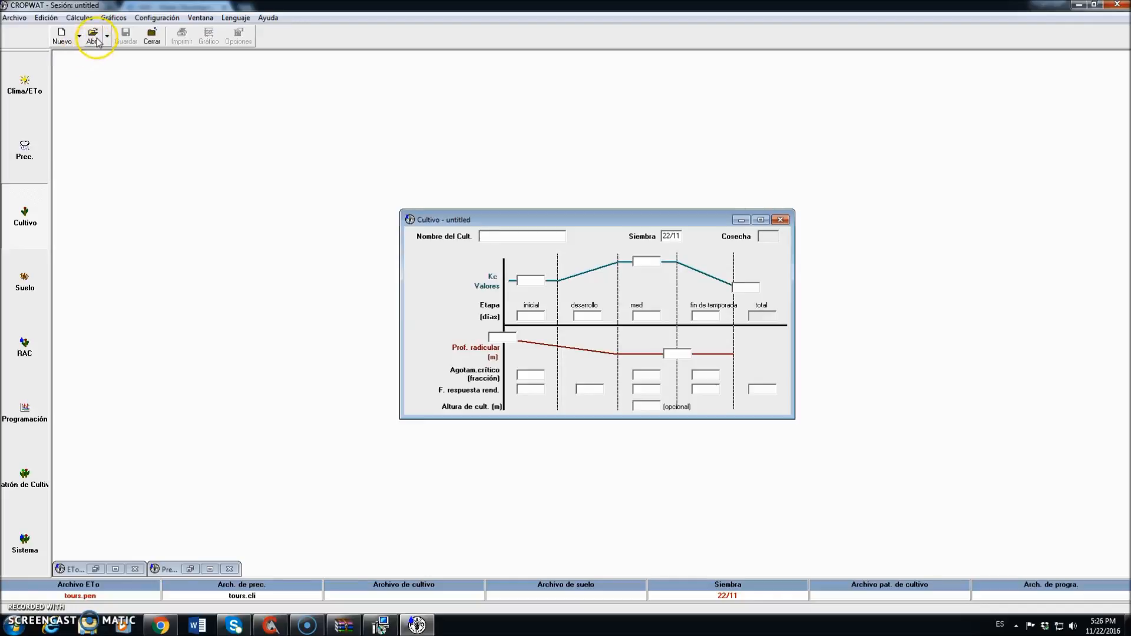
Step: Load the MAIZE.CRO crop file from the FAO folder inside the crops data folder
left_click(94, 36)
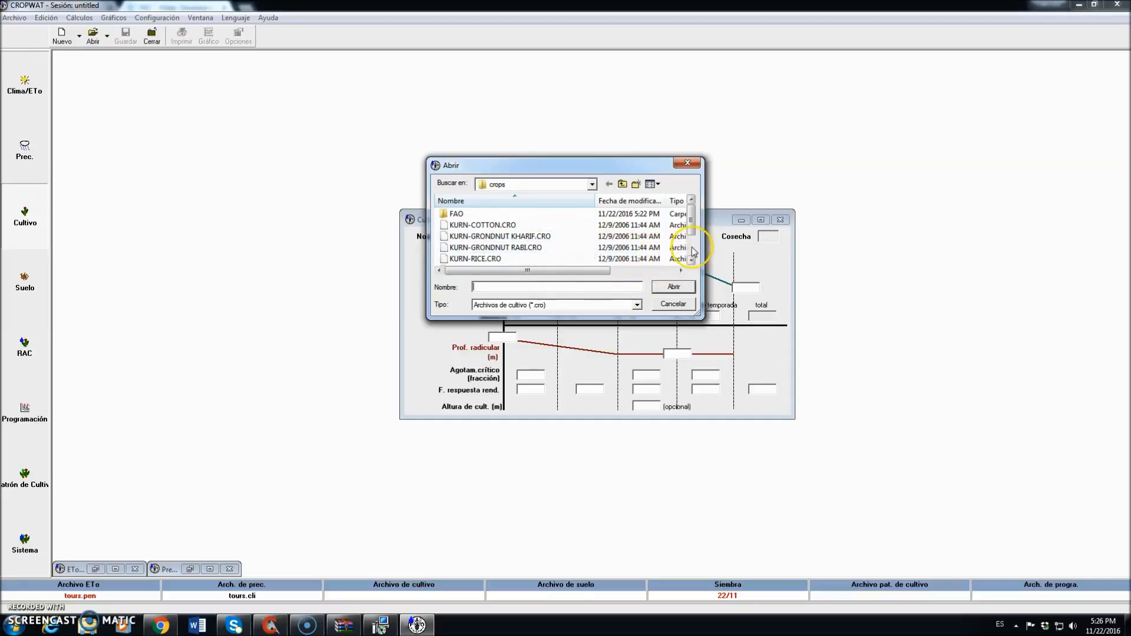
scroll(678, 250, "down", 1)
scroll(693, 253, "up", 2)
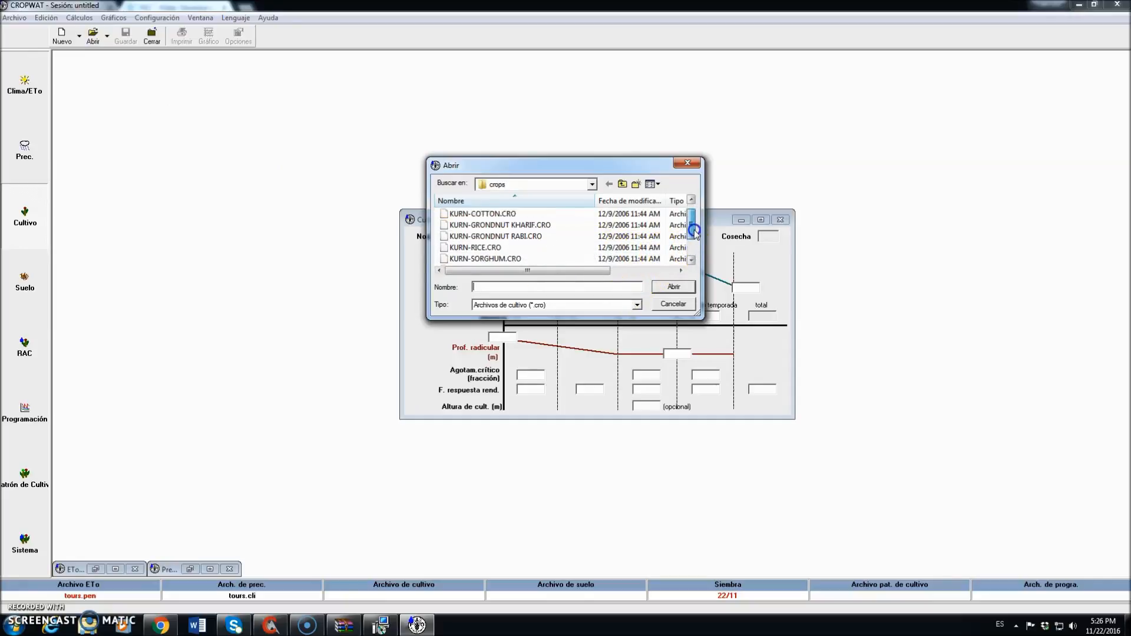
left_click(462, 214)
double_click(461, 213)
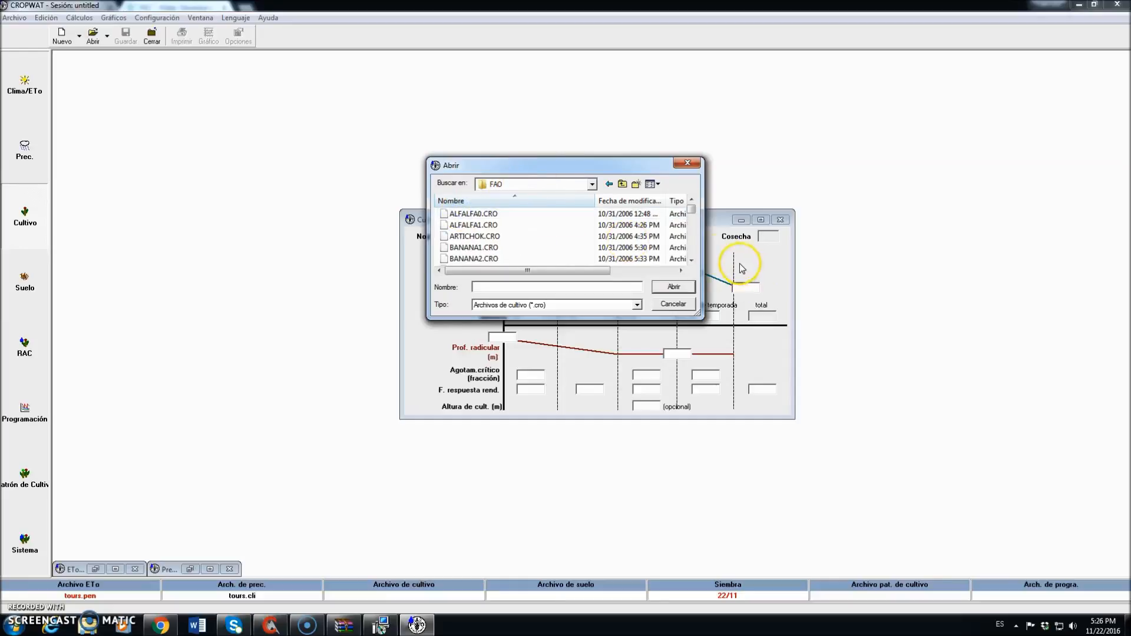
left_click(692, 248)
left_click(692, 248)
left_click(693, 247)
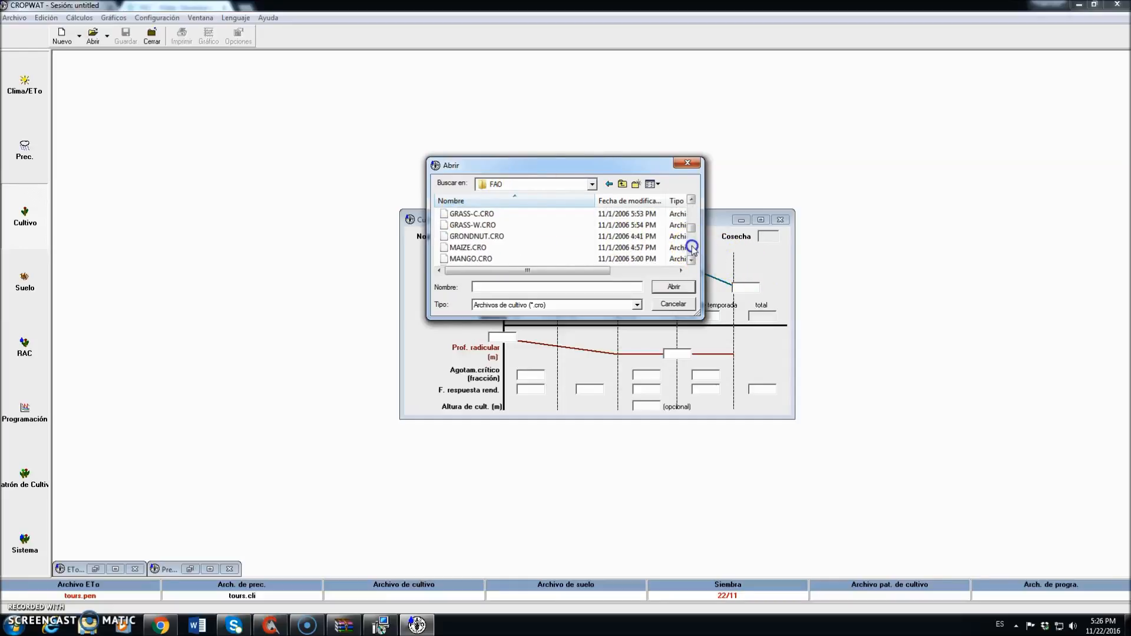
left_click(479, 248)
double_click(478, 247)
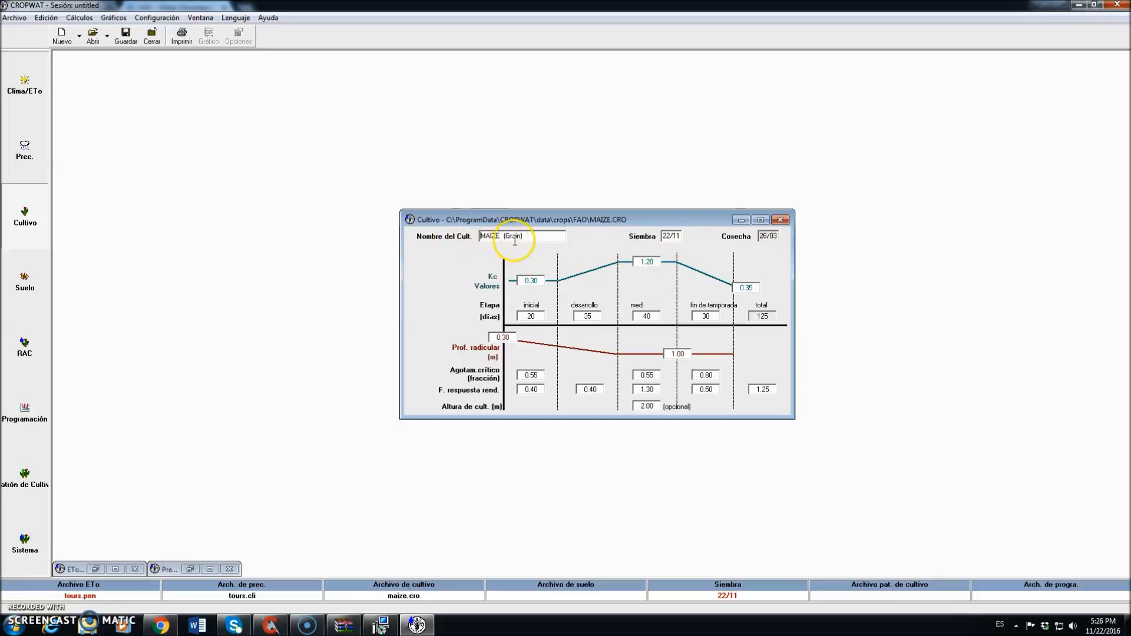
Step: Set the maize sowing date (Siembra) to 01/05
left_click(679, 235)
left_click_drag(679, 235, 656, 235)
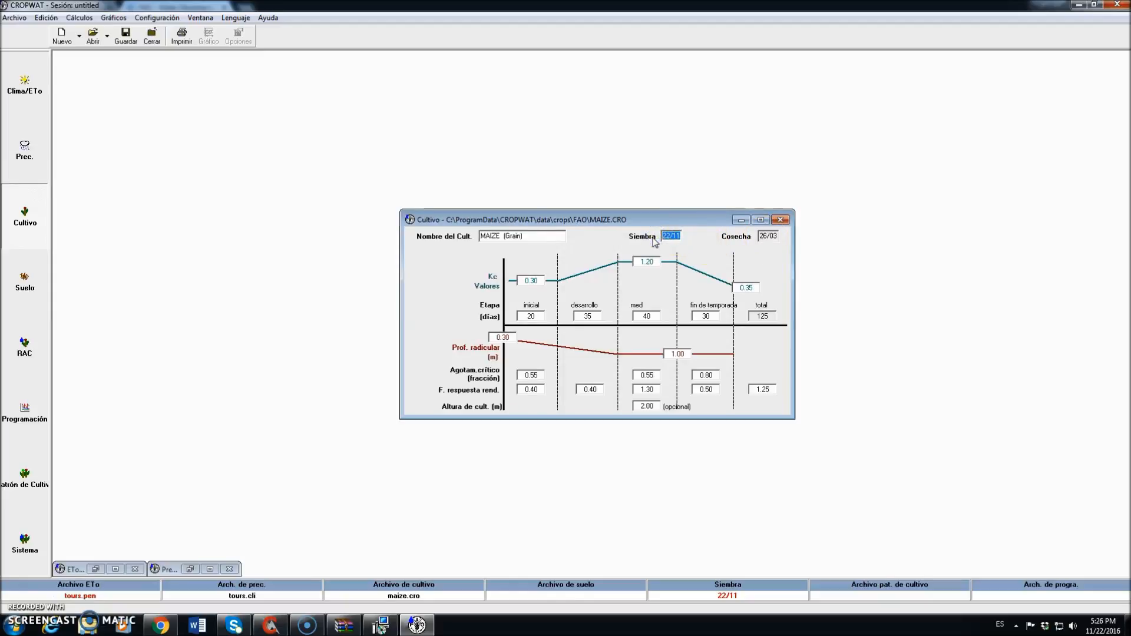
left_click(765, 237)
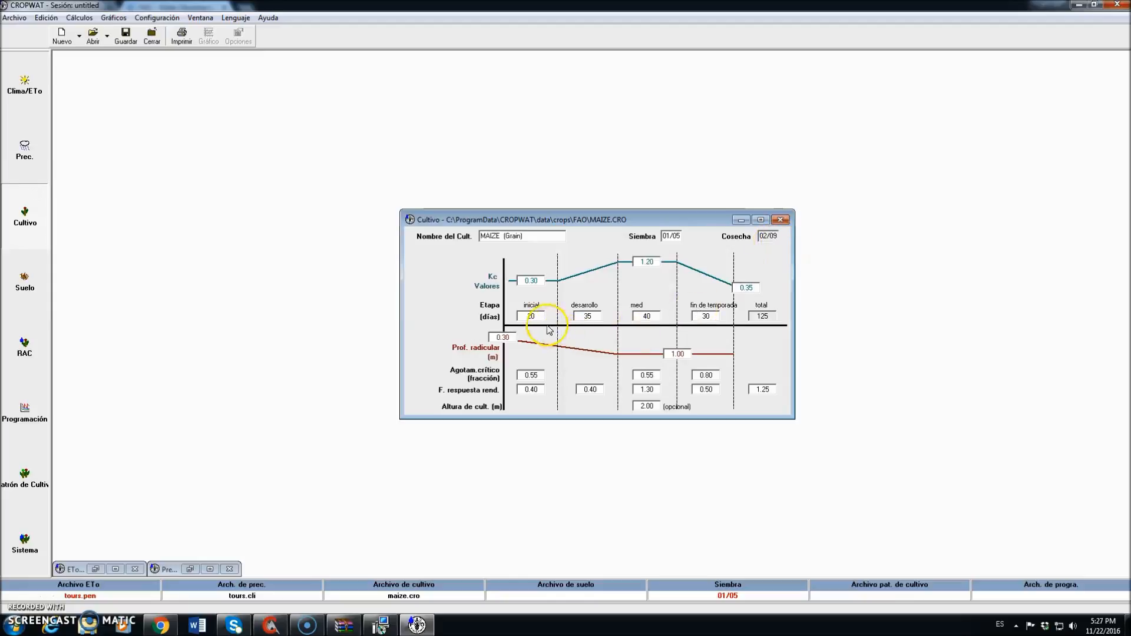
Step: Set the maize development stage (desarrollo) to 45 days and the late-season stage (fin de temporada) to 40 days
left_click(591, 317)
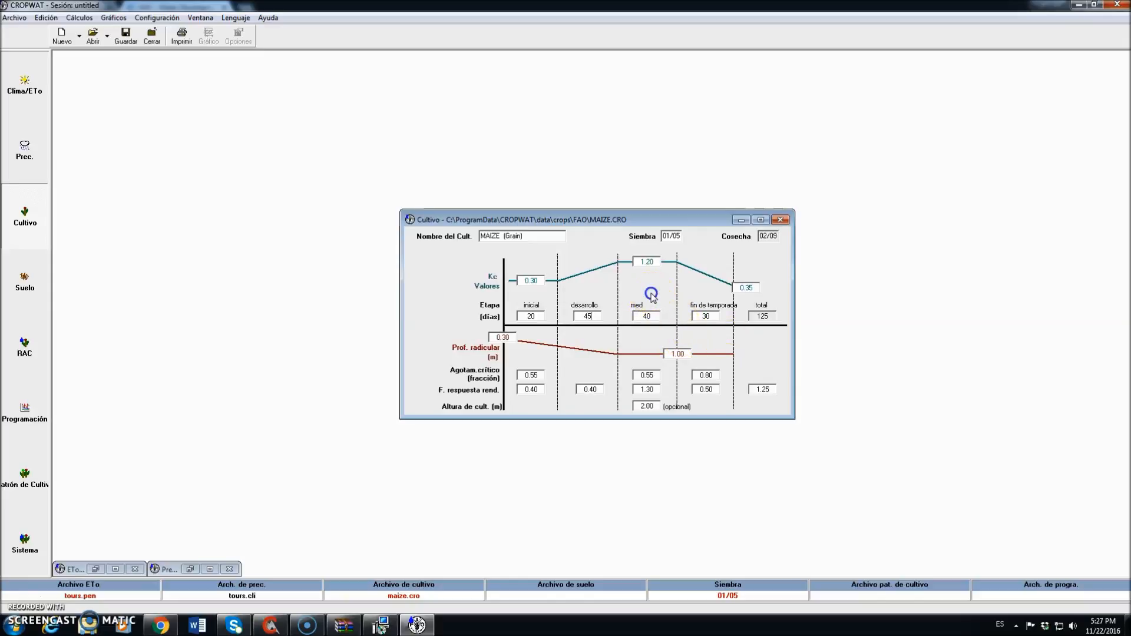
left_click(654, 317)
left_click(707, 317)
left_click(714, 294)
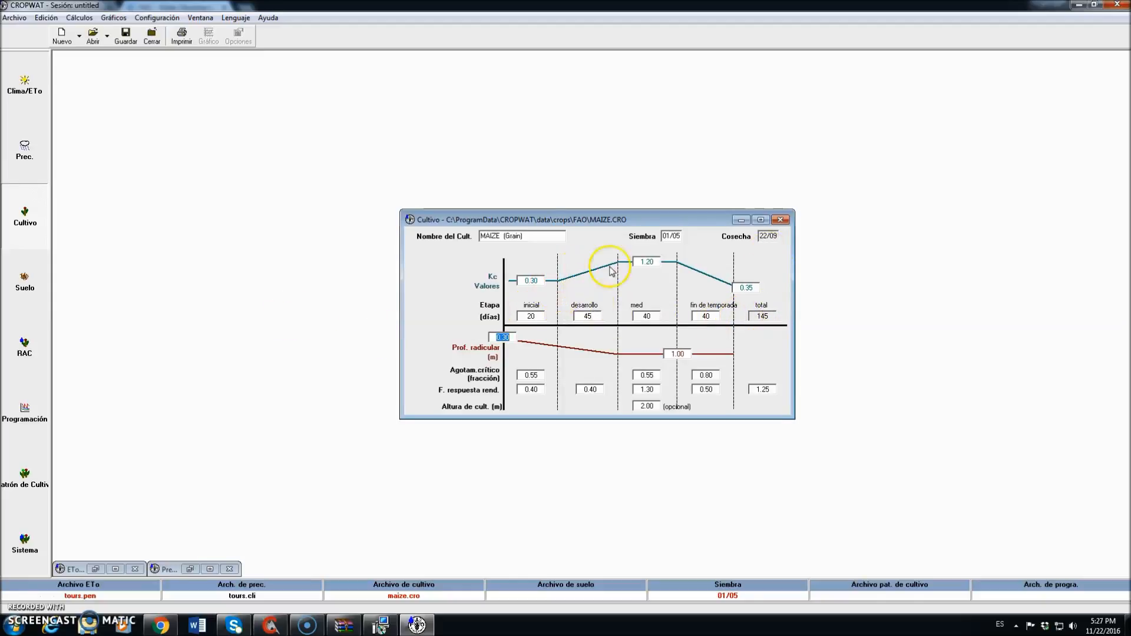
Step: Set the maize mid-season Kc to 1.10 and the initial rooting depth (Prof. radicular) to 0.10 m
left_click(649, 263)
left_click_drag(648, 262, 632, 258)
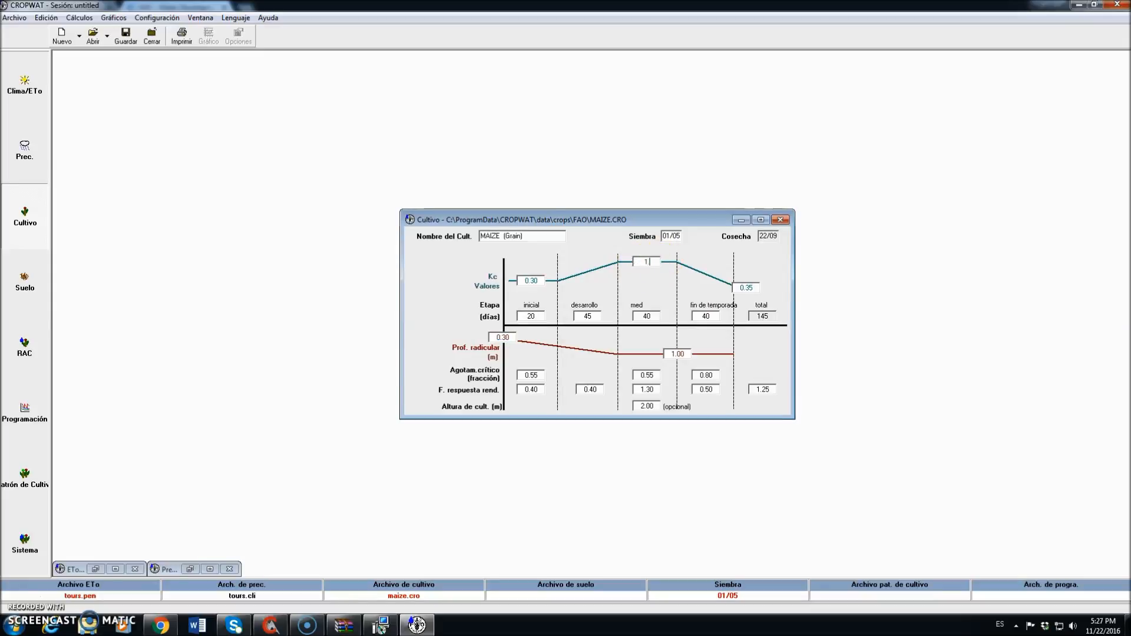
type("1.1")
left_click(645, 289)
left_click(775, 265)
left_click(545, 285)
left_click_drag(511, 338, 495, 337)
type("0")
Step: Set the maize critical depletion fractions to 0.70 initial, 0.70 mid-season and 0.9 late-season, and minimize the crop window
left_click(517, 375)
type("0.7")
key("Tab")
type("0.70")
key("Tab")
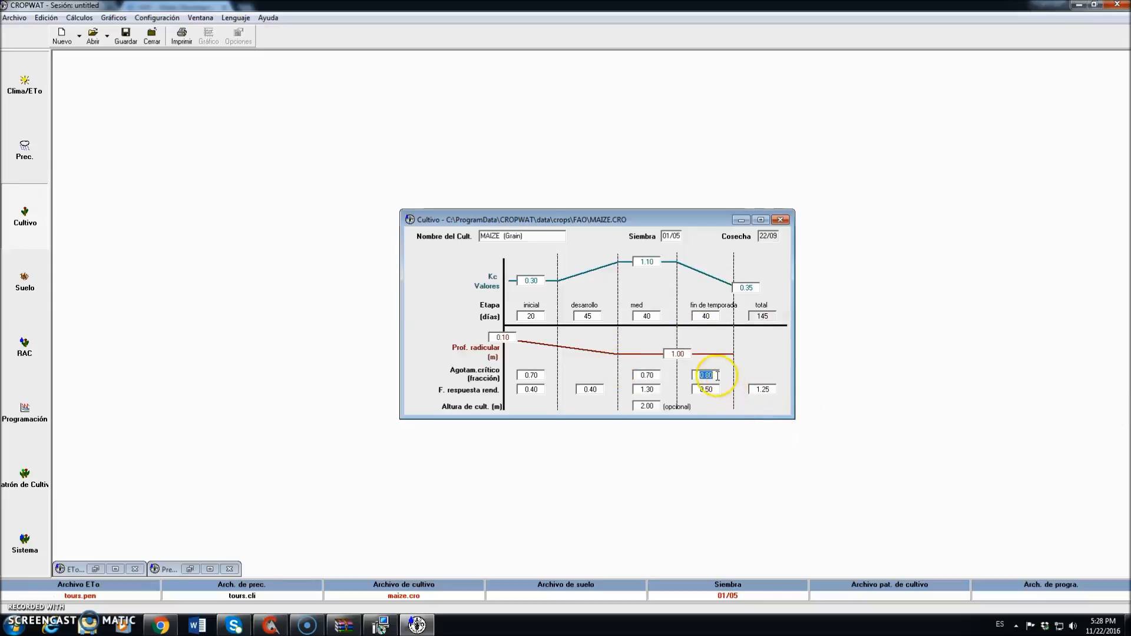
type("0")
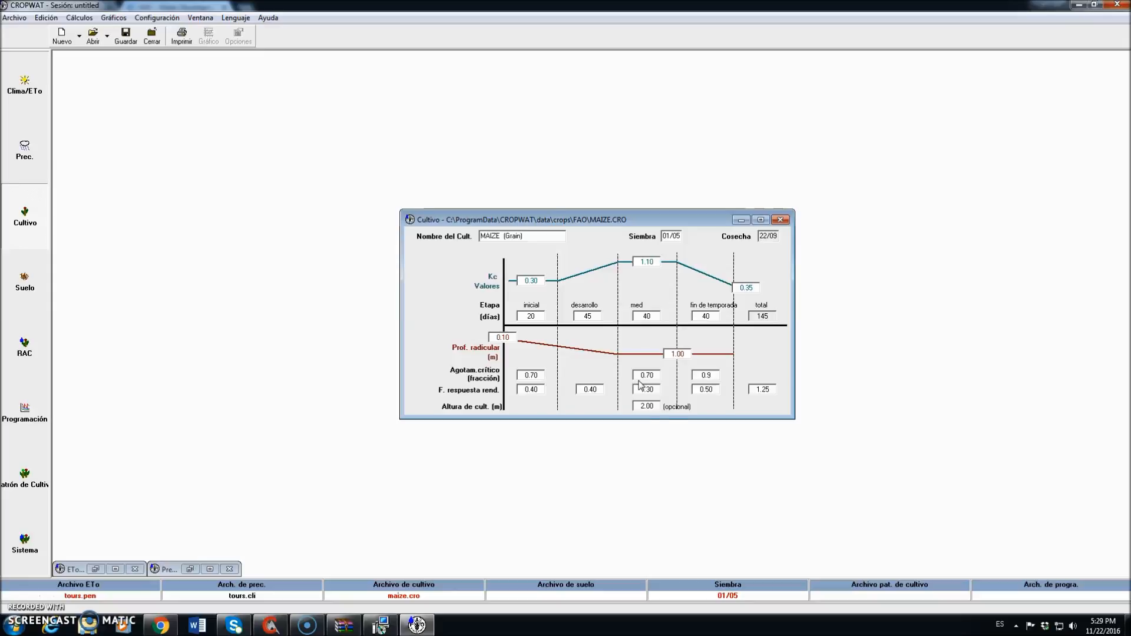
left_click(740, 220)
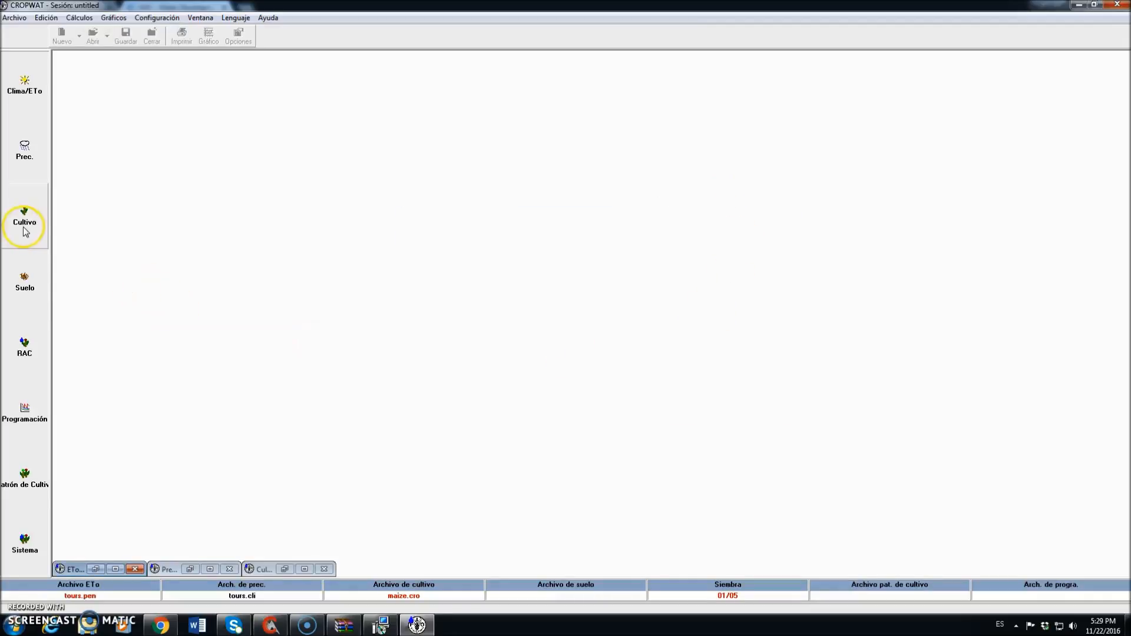
Step: Open the Suelo module and load the MEDIUM.SOI soil file from the FAO folder
left_click(25, 289)
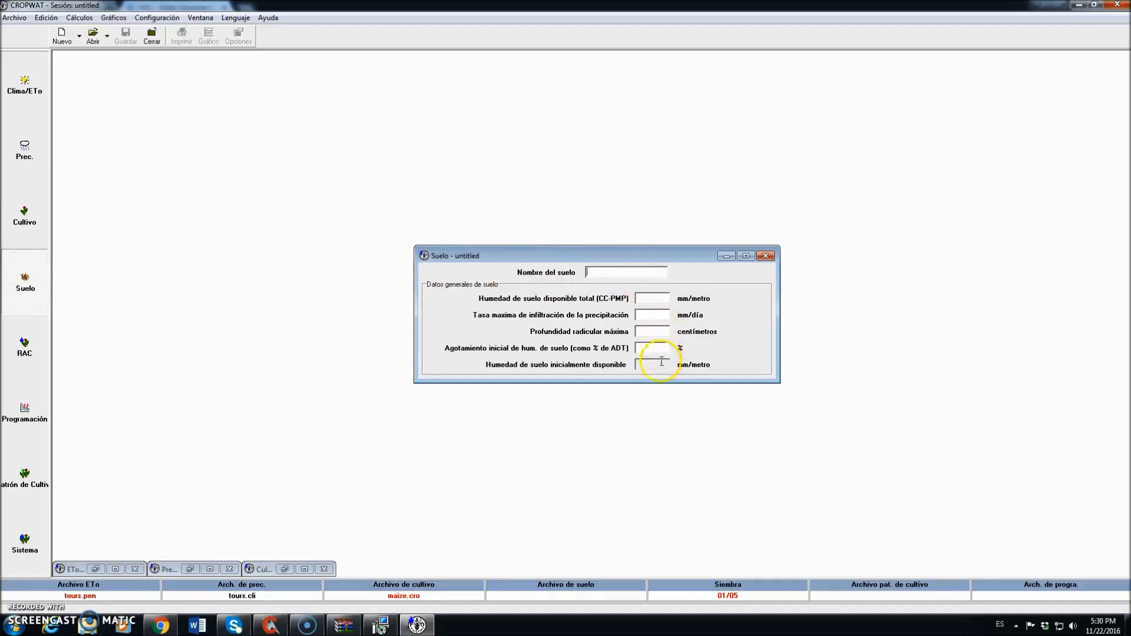
left_click(92, 35)
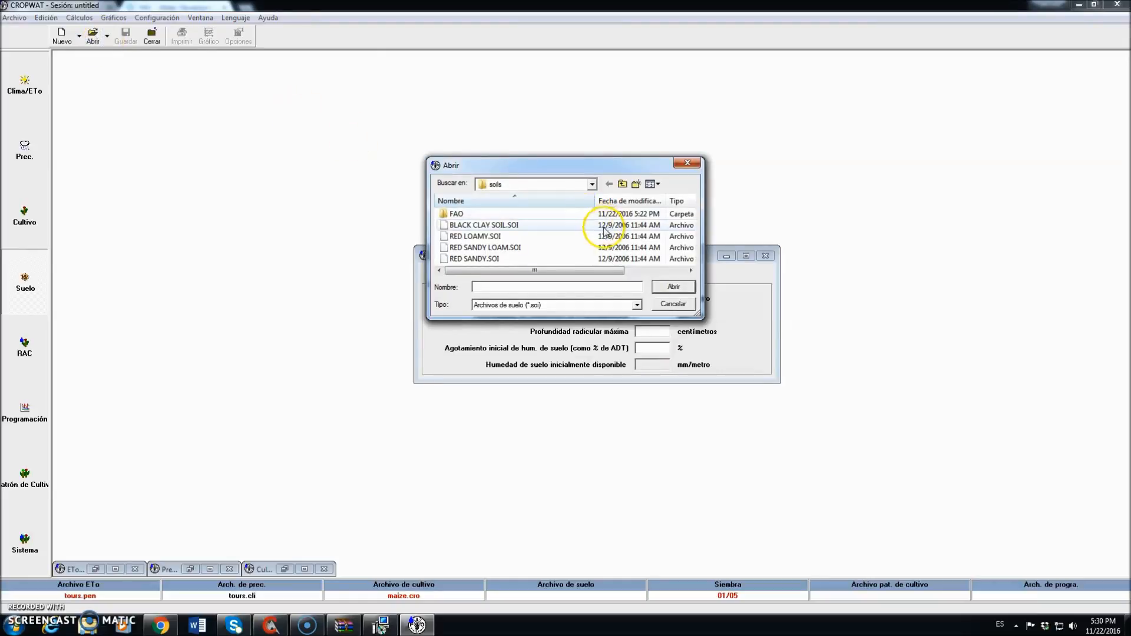
double_click(458, 214)
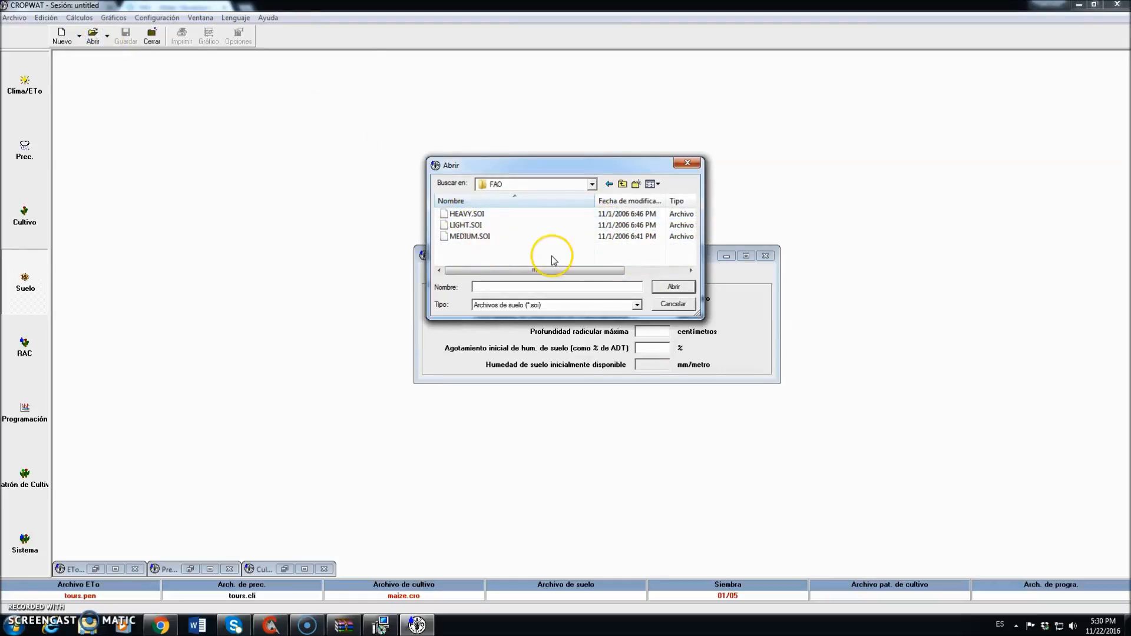
double_click(479, 237)
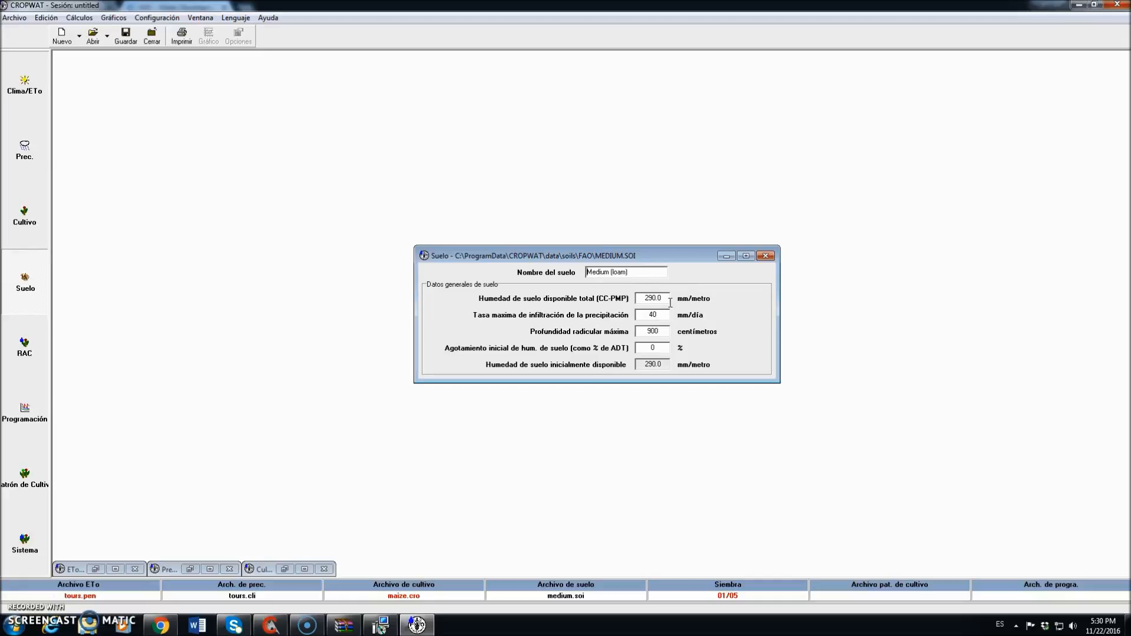
Step: Load the LIGHT.SOI soil file instead and set its total available soil moisture (CC-PMP) to 100 mm/metro
left_click(93, 35)
left_click(475, 225)
left_click_drag(664, 298, 640, 300)
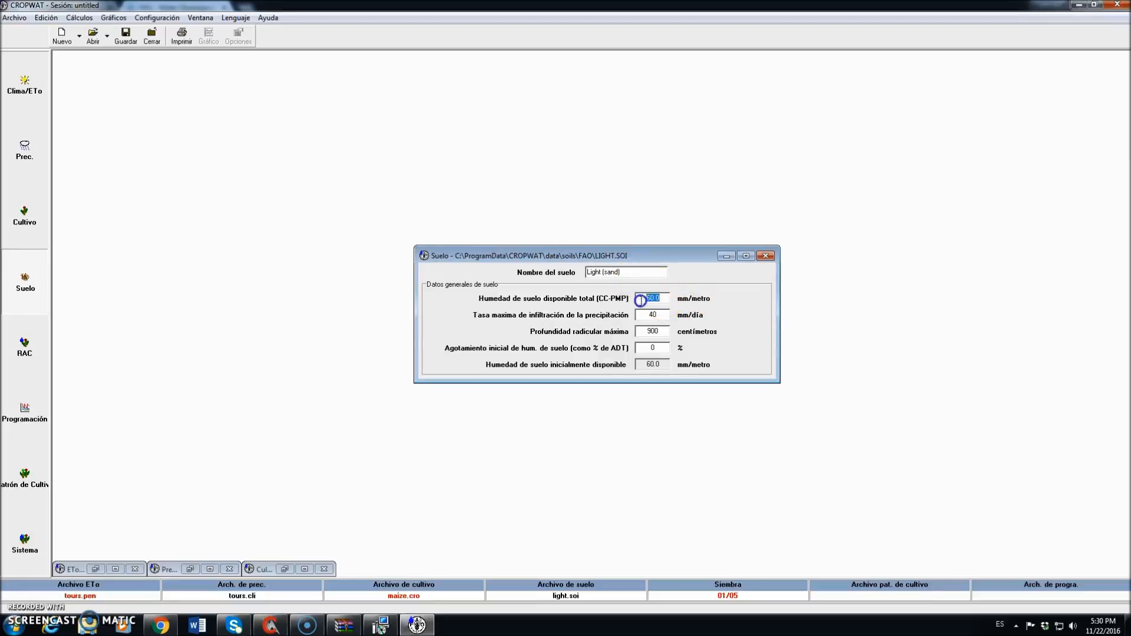
type("100")
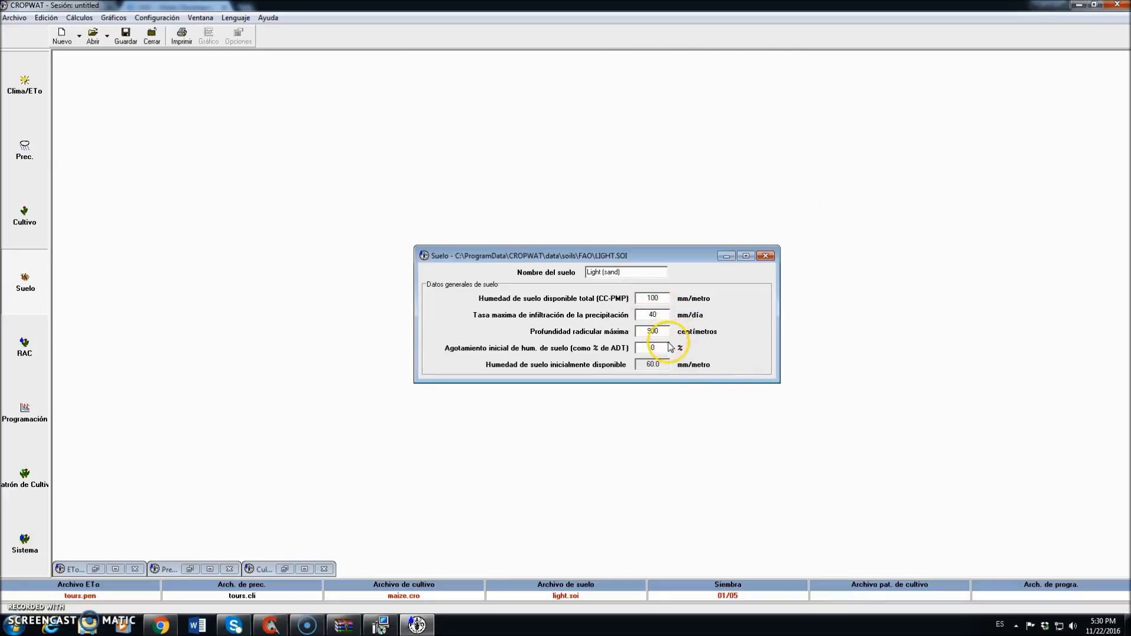
Step: Set the maximum rooting depth (Profundidad radicular máxima) of the Light (sand) soil to 100 centimetres
left_click_drag(660, 330, 639, 331)
type("100")
left_click(663, 365)
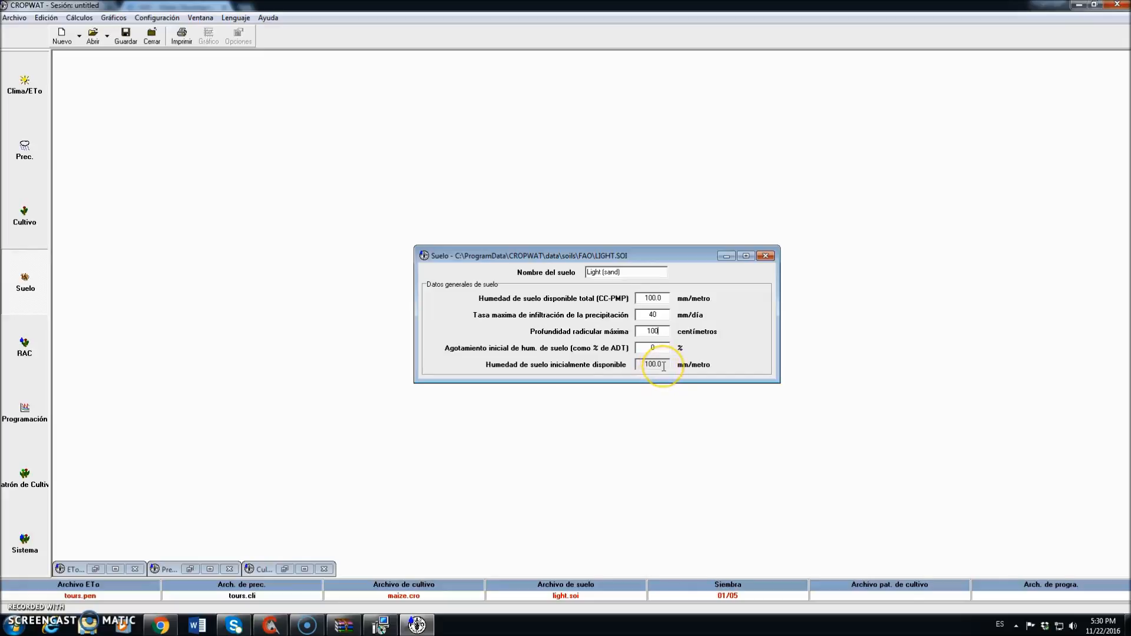
left_click(665, 389)
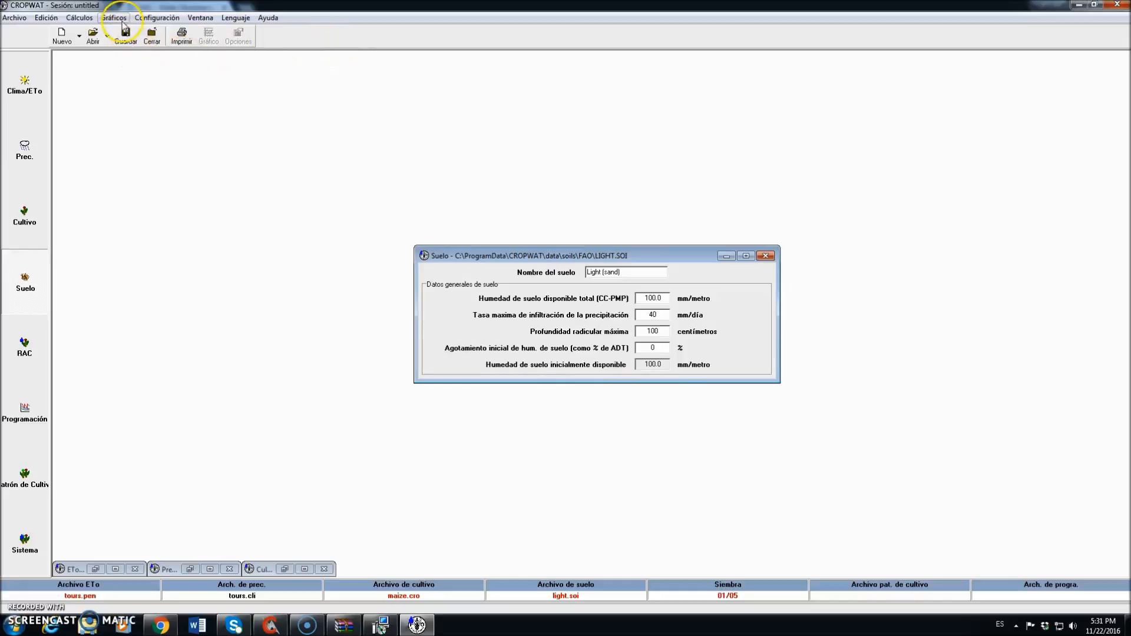
Step: Save the edited Light (sand) soil data and minimize the soil window
left_click(130, 44)
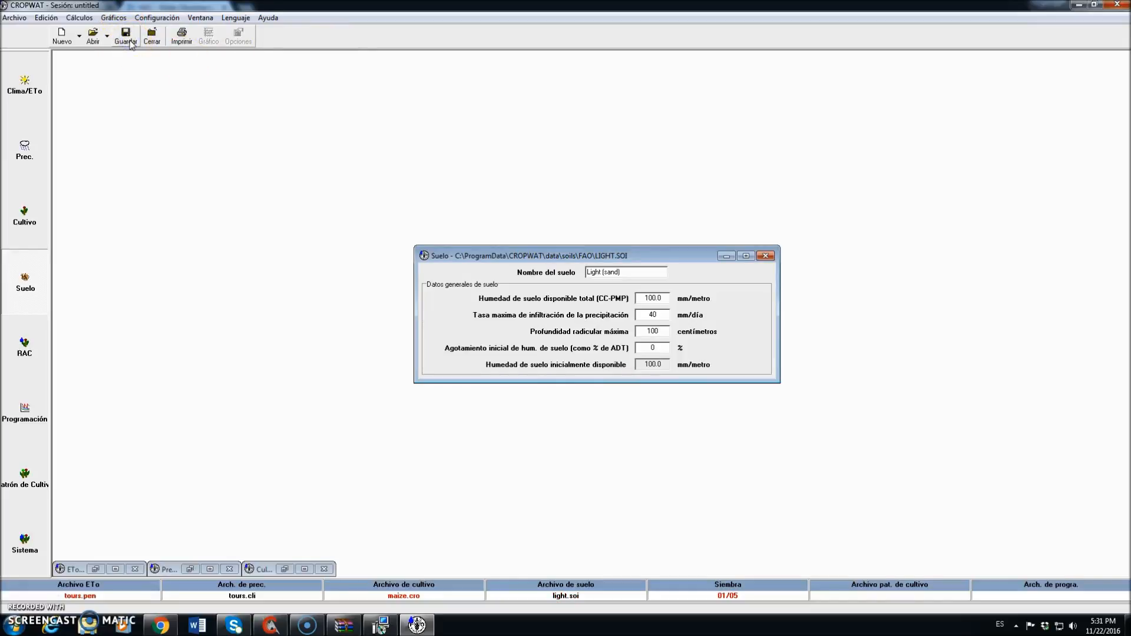
left_click(130, 40)
left_click(869, 439)
left_click(726, 256)
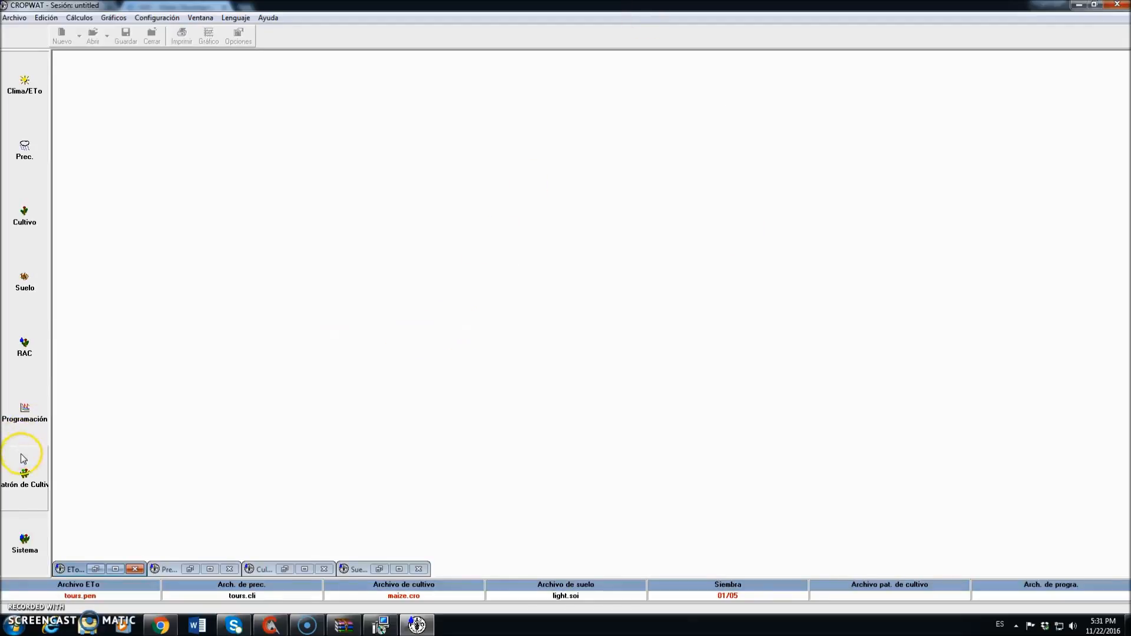
Step: Open the RAC module and examine the maize water requirements per month, decade and growth stage
left_click(25, 352)
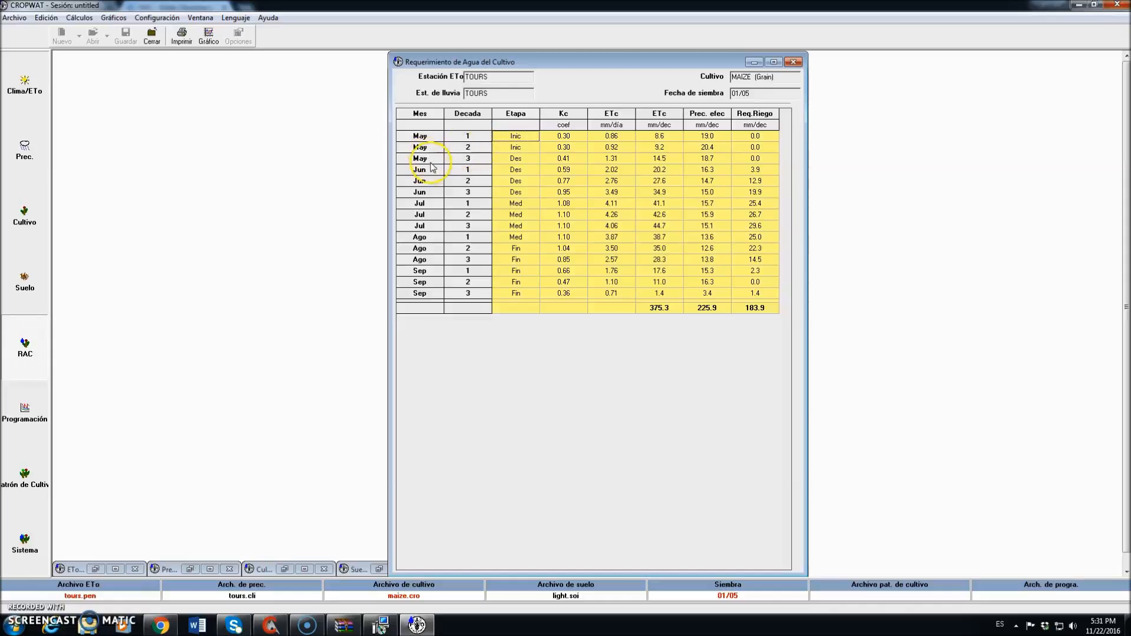
left_click(433, 306)
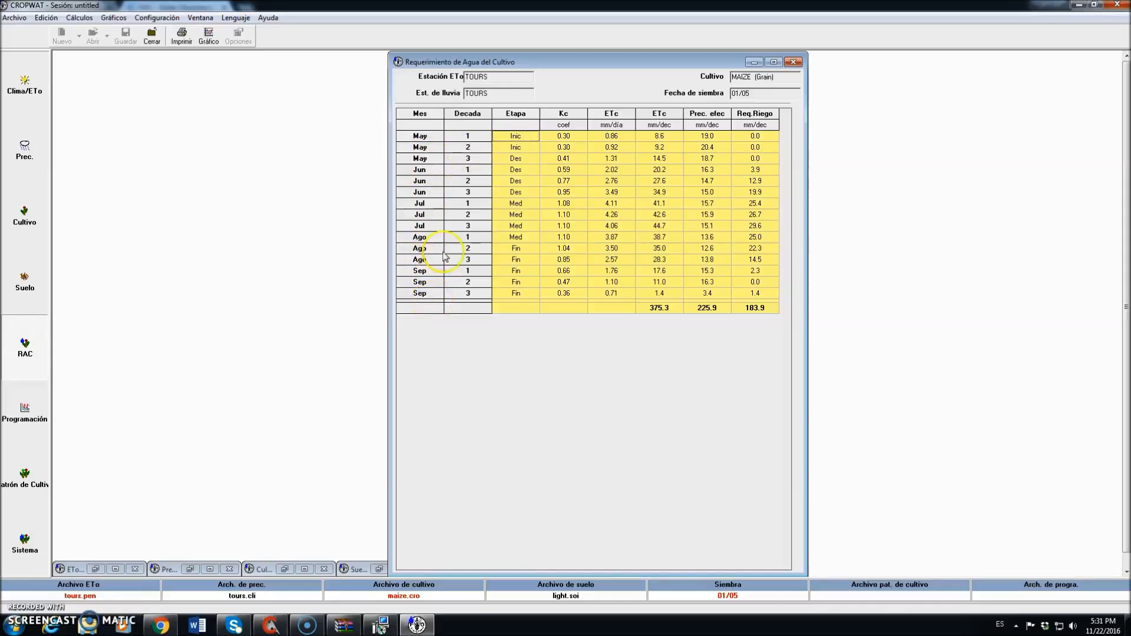
left_click(520, 140)
Step: Open the Programación module, review the maize irrigation dates and net depths, and minimize the schedule
left_click(26, 417)
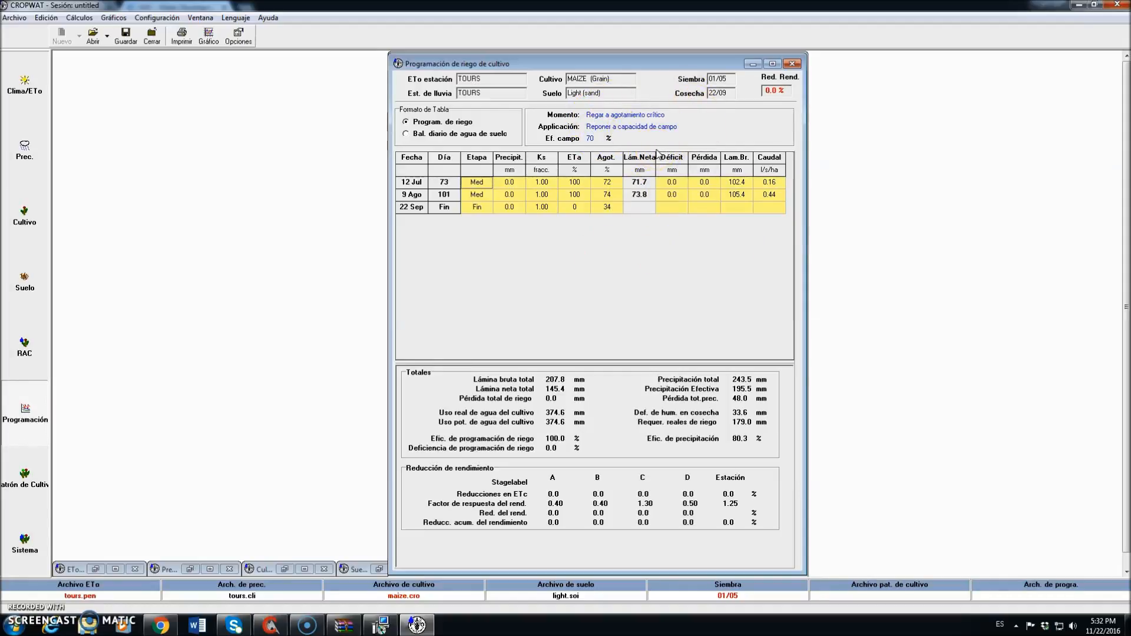
left_click(413, 184)
left_click(649, 185)
left_click(753, 65)
Step: Open the Patrón de Cultivo module and load MAIZE.CRO from the FAO folder as crop 1
left_click(25, 478)
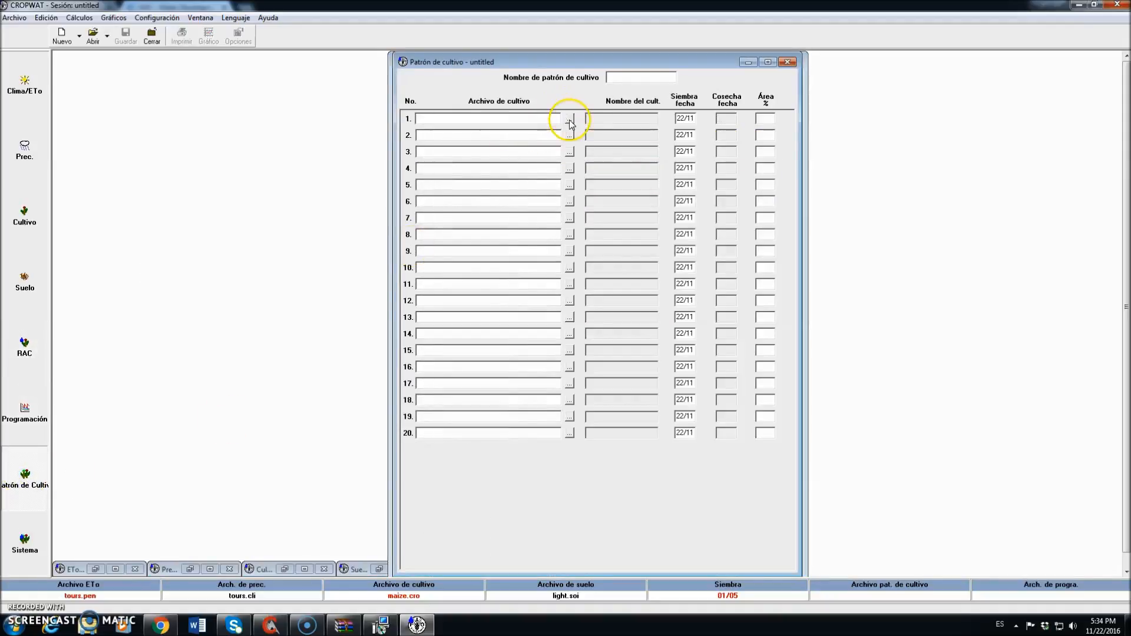
left_click(569, 120)
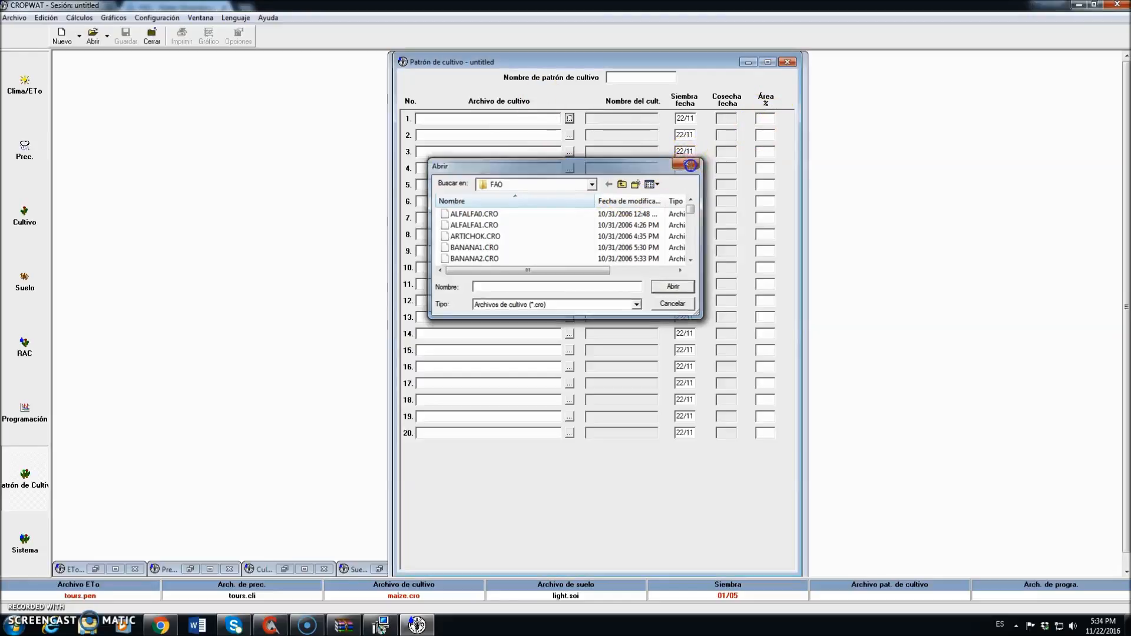
left_click(690, 165)
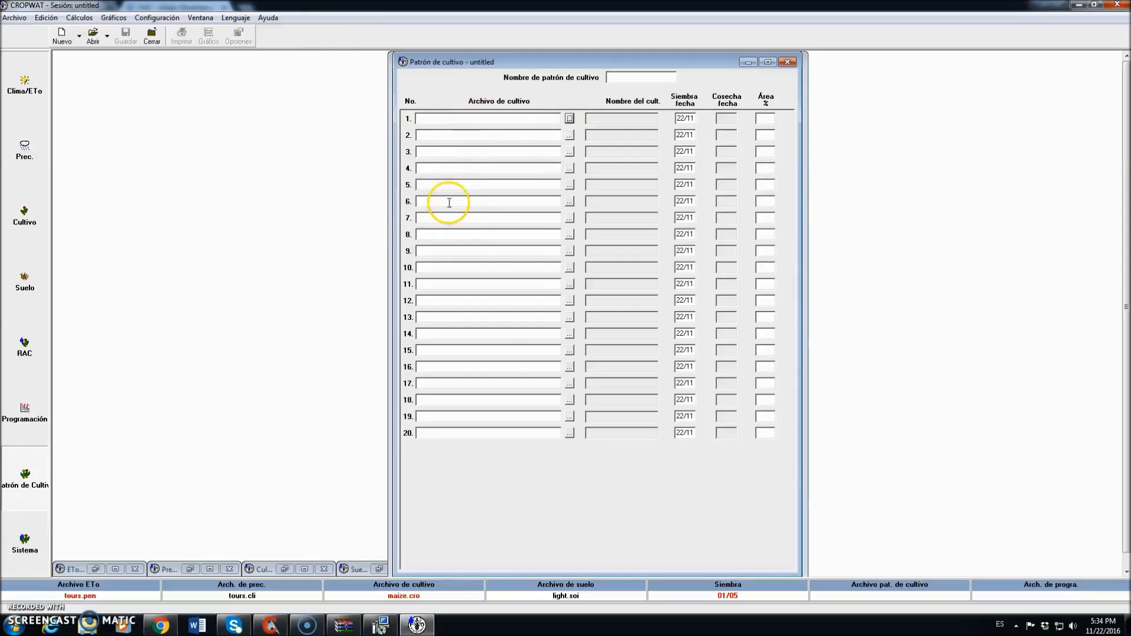
left_click(569, 119)
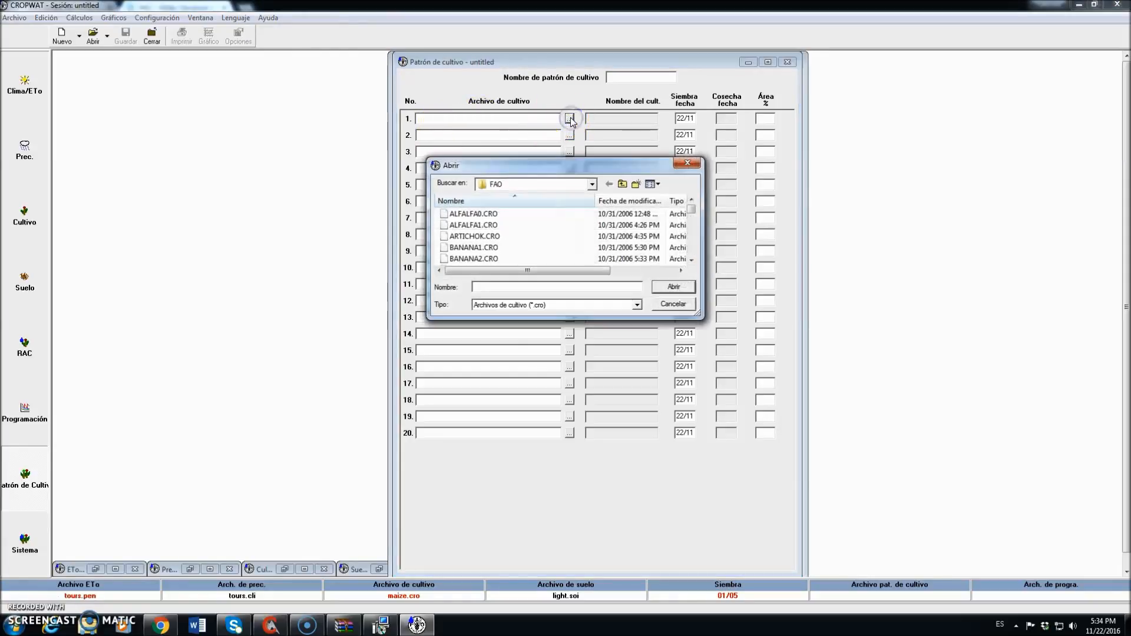
left_click(695, 252)
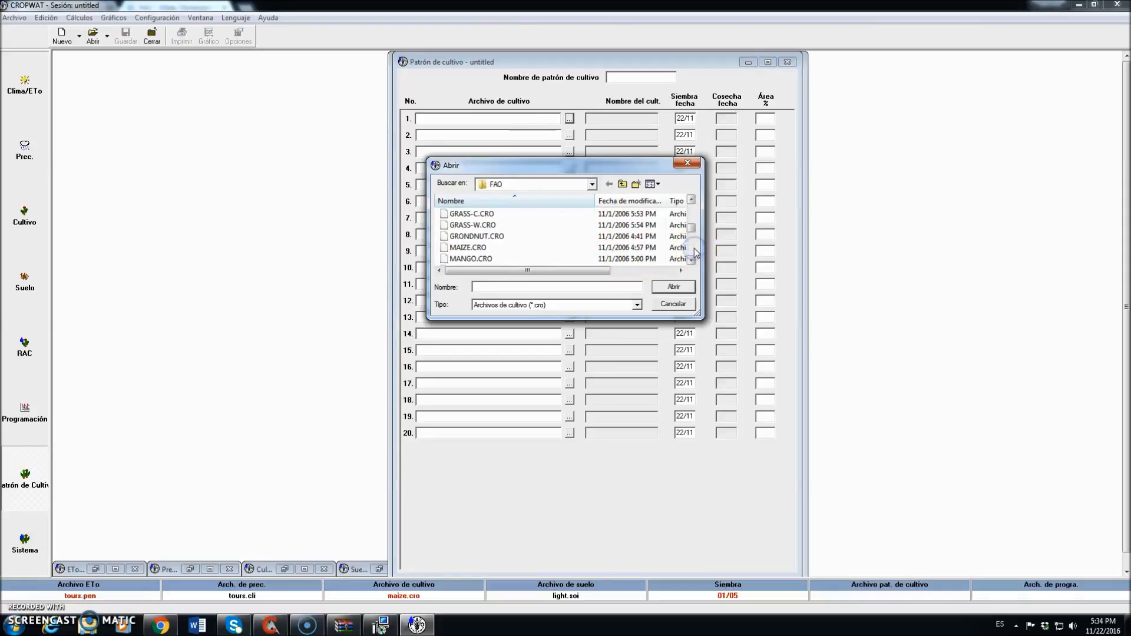
left_click(468, 247)
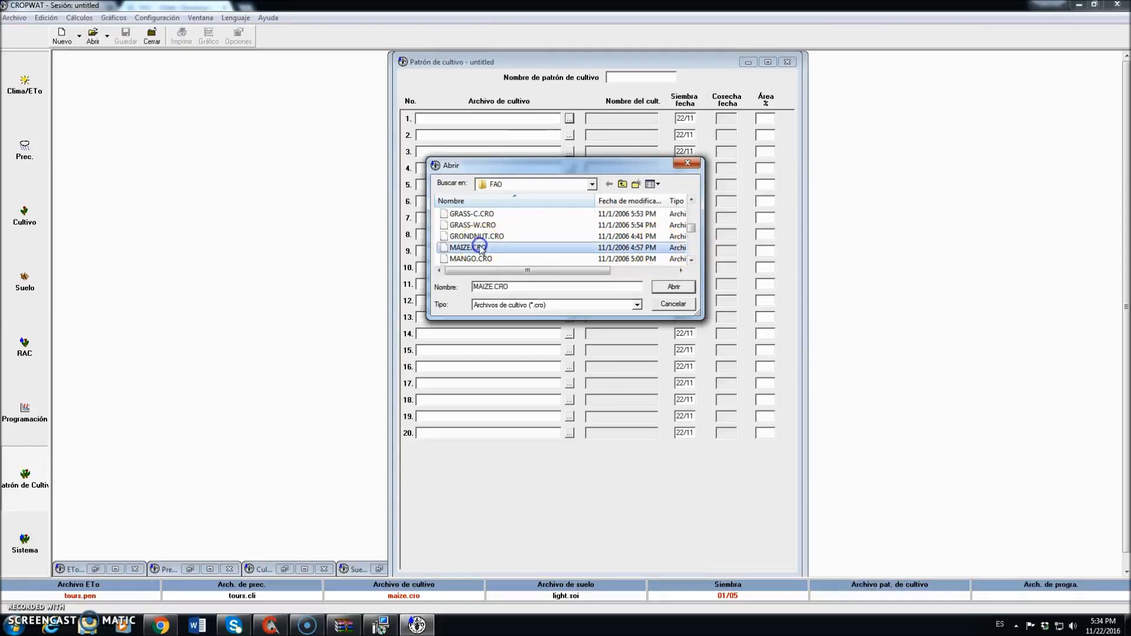
left_click(674, 287)
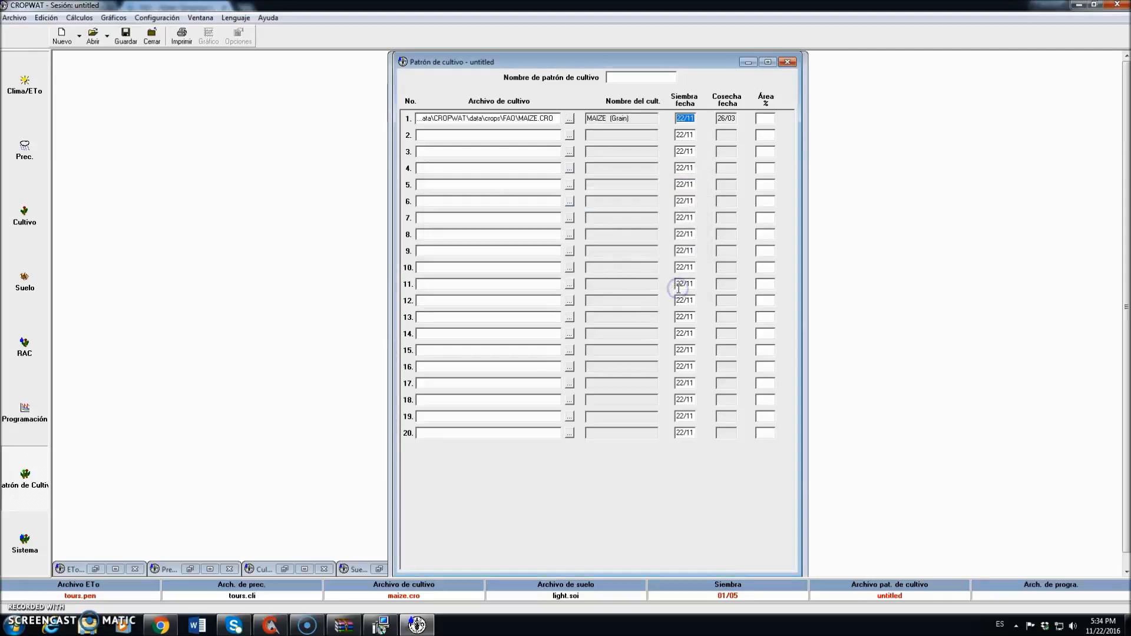
Step: Set the sowing date of maize in the crop pattern to 12/05 and its area to 50%
left_click(681, 118)
key("Tab")
type("50")
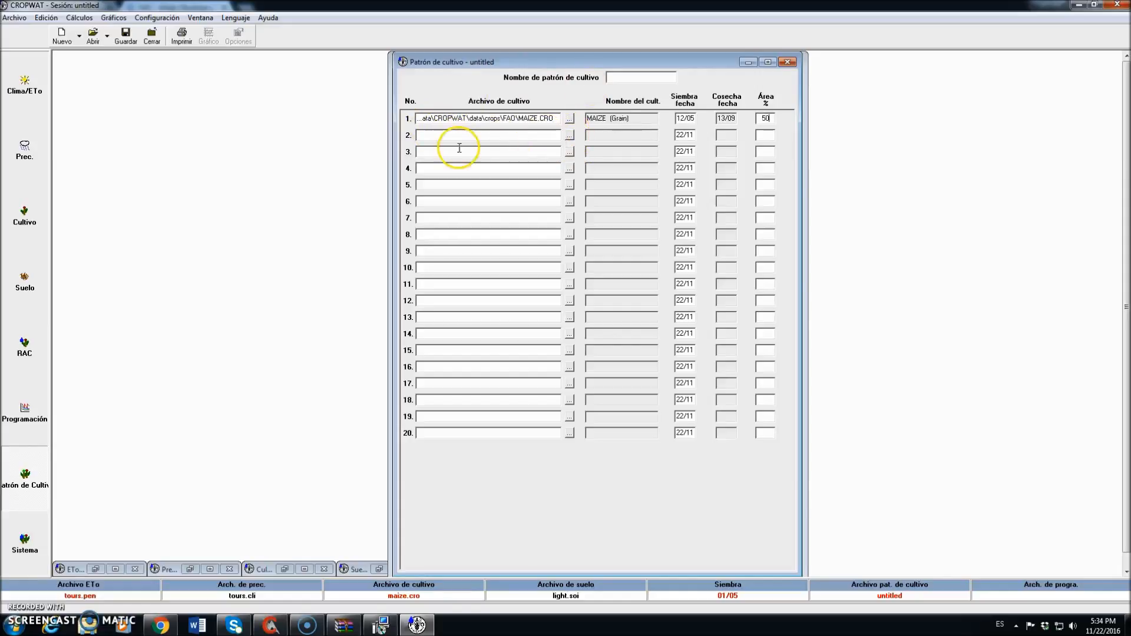
Step: Load W-WHEAT.CRO from the FAO folder as crop 2 of the crop pattern
left_click(569, 135)
left_click(694, 248)
left_click(694, 248)
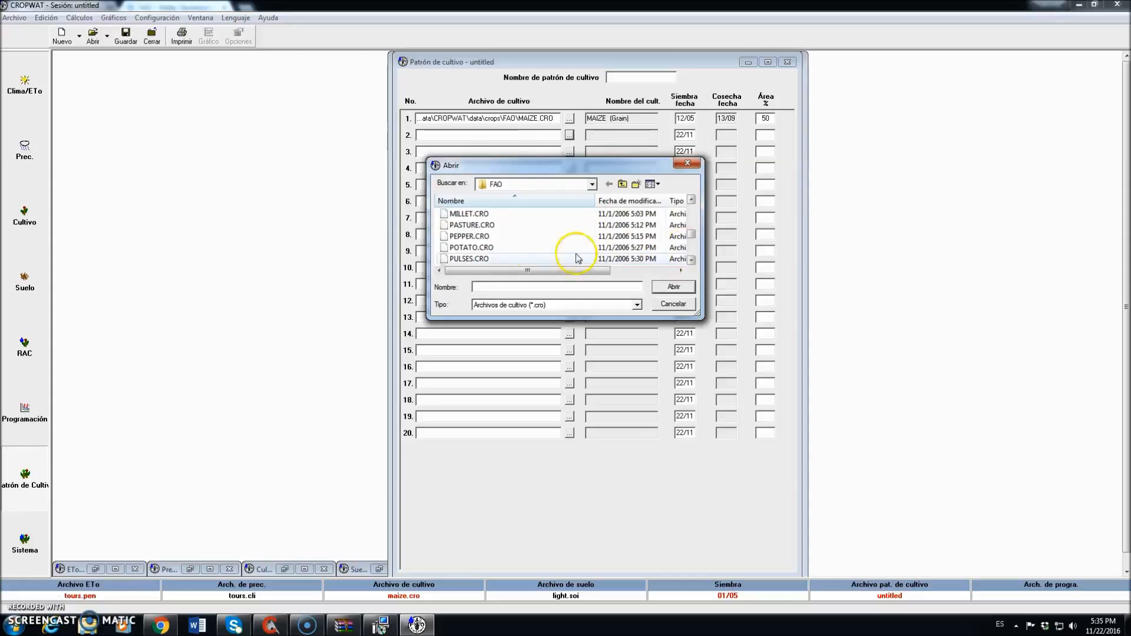
left_click(470, 248)
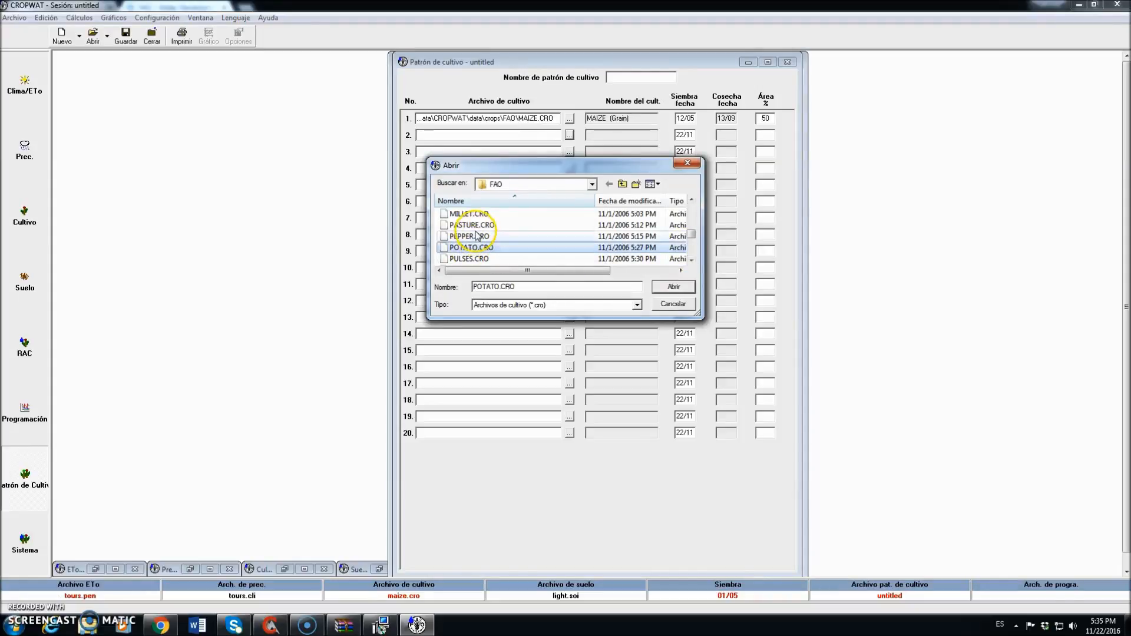
left_click(691, 252)
left_click(691, 253)
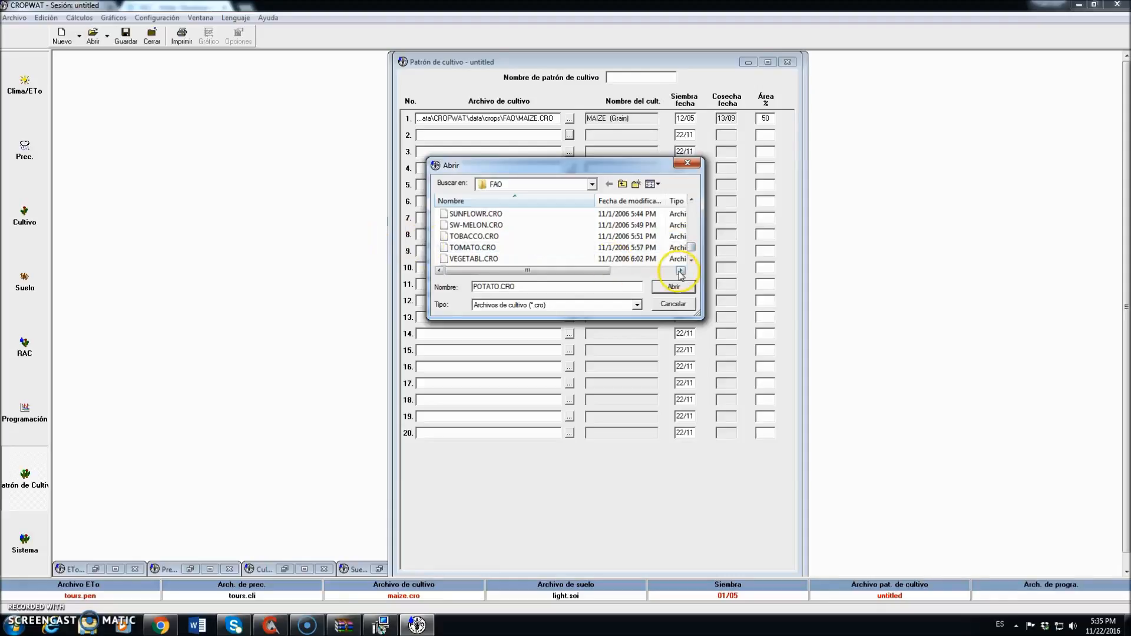
left_click(691, 260)
left_click(691, 260)
left_click(691, 260)
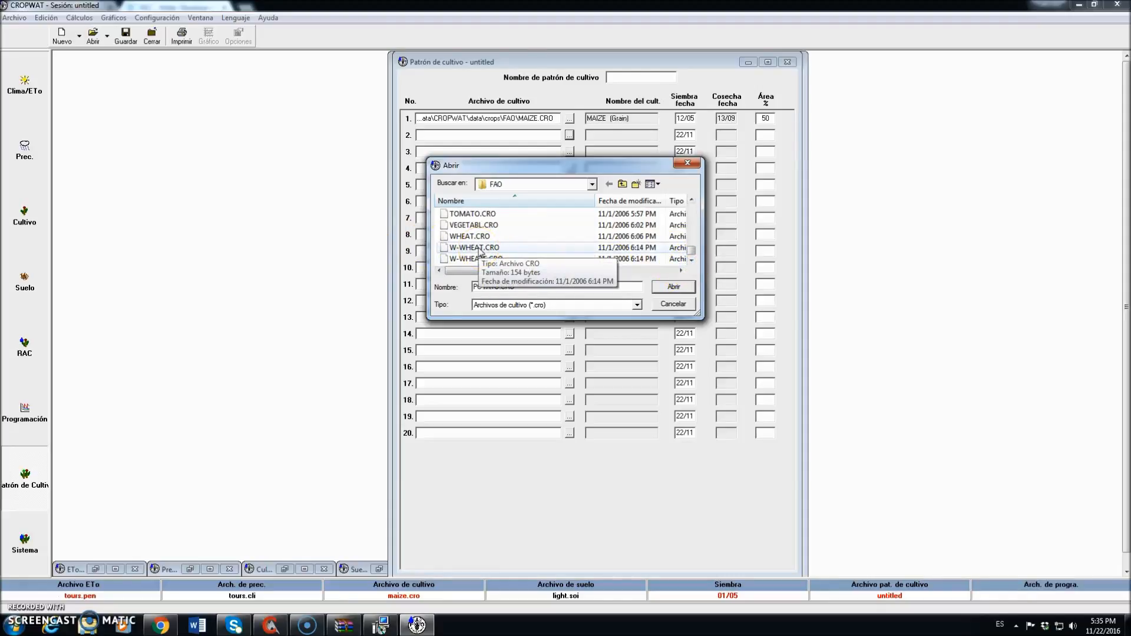
left_click(479, 248)
left_click(687, 288)
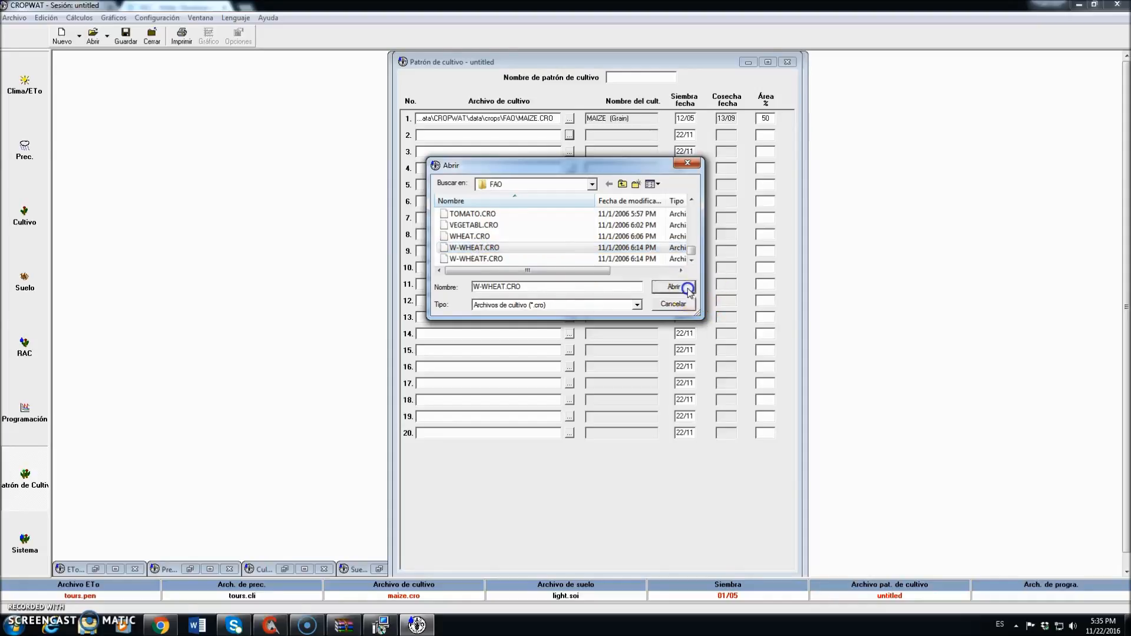
Step: Set the winter wheat sowing date to 21/01 and its area to 50%
type("21")
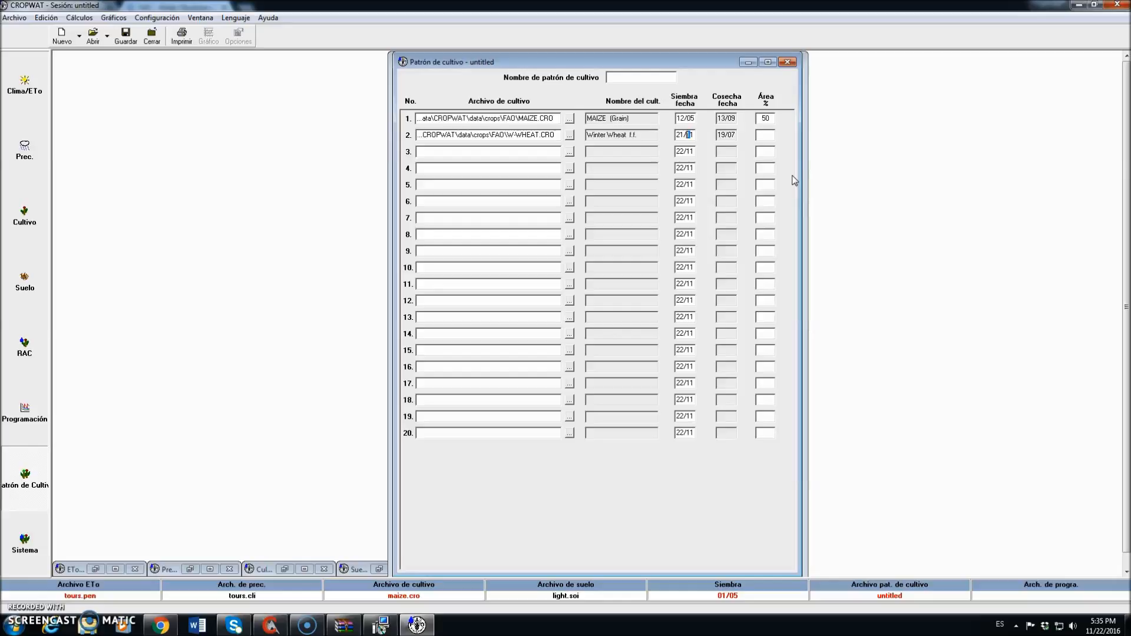
left_click_drag(679, 134, 690, 136)
key("BackSpace")
key("BackSpace")
type("1")
key("Right")
type("150")
Step: Name the crop pattern "prueb" and minimize its window
left_click(631, 76)
type("prueb")
left_click(749, 62)
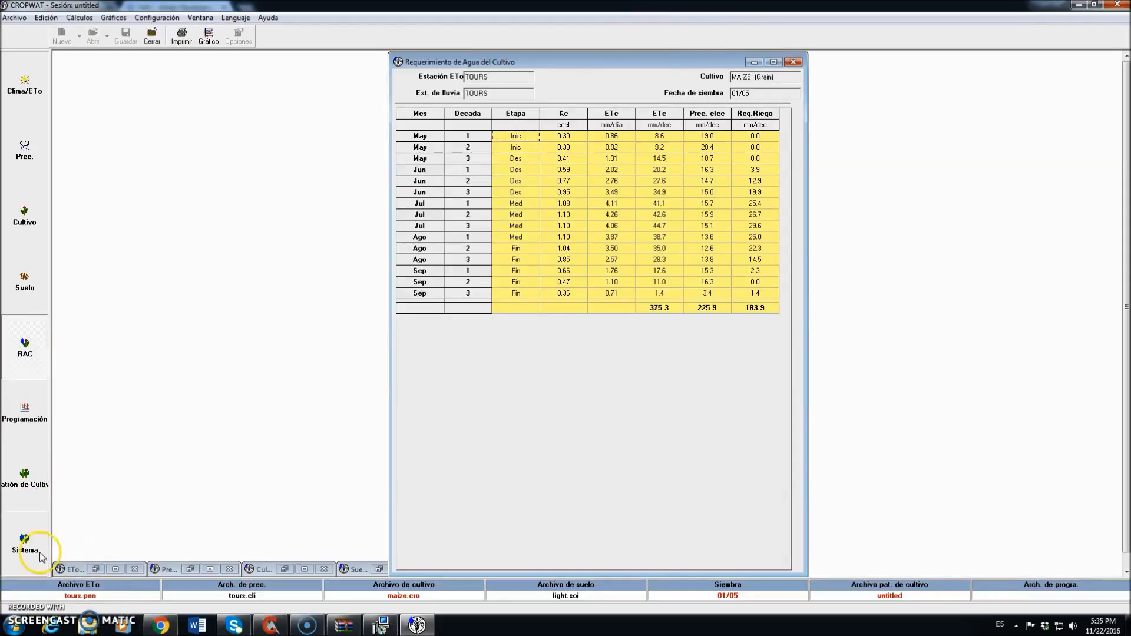
Step: Open the Sistema module to examine the system's monthly water supply, and review the maize irrigation schedule again
left_click(27, 541)
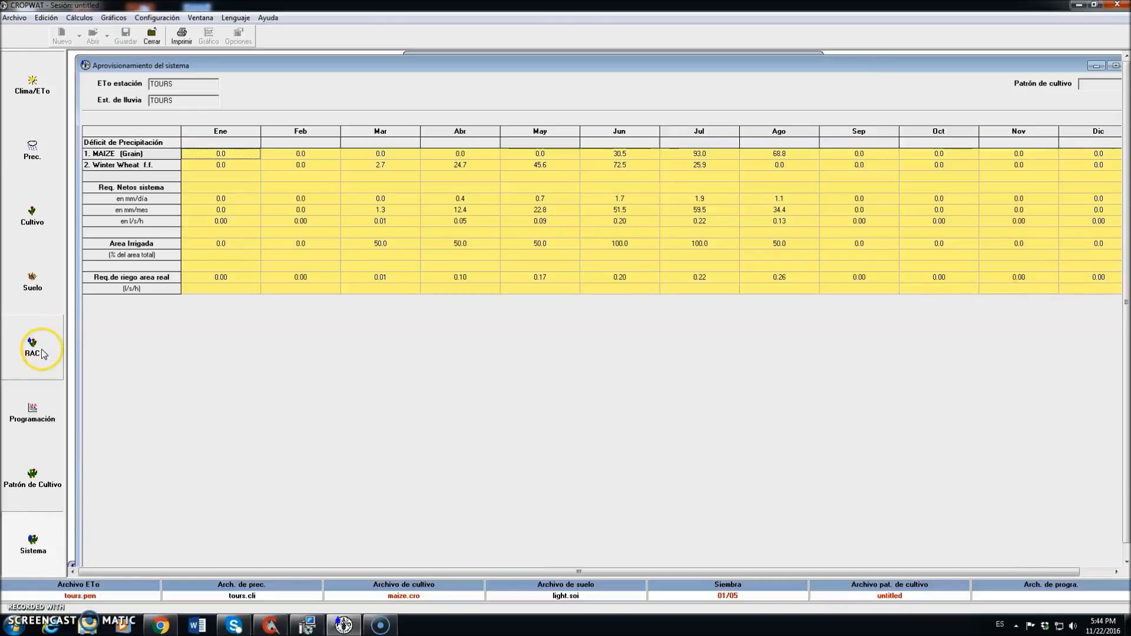
left_click(48, 410)
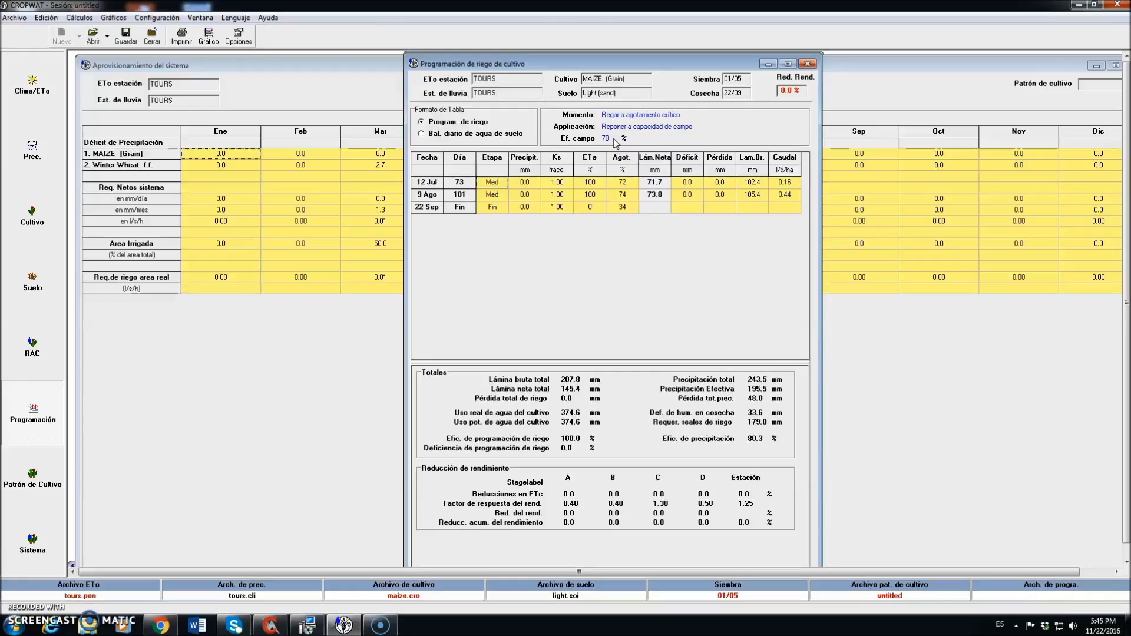
left_click(766, 63)
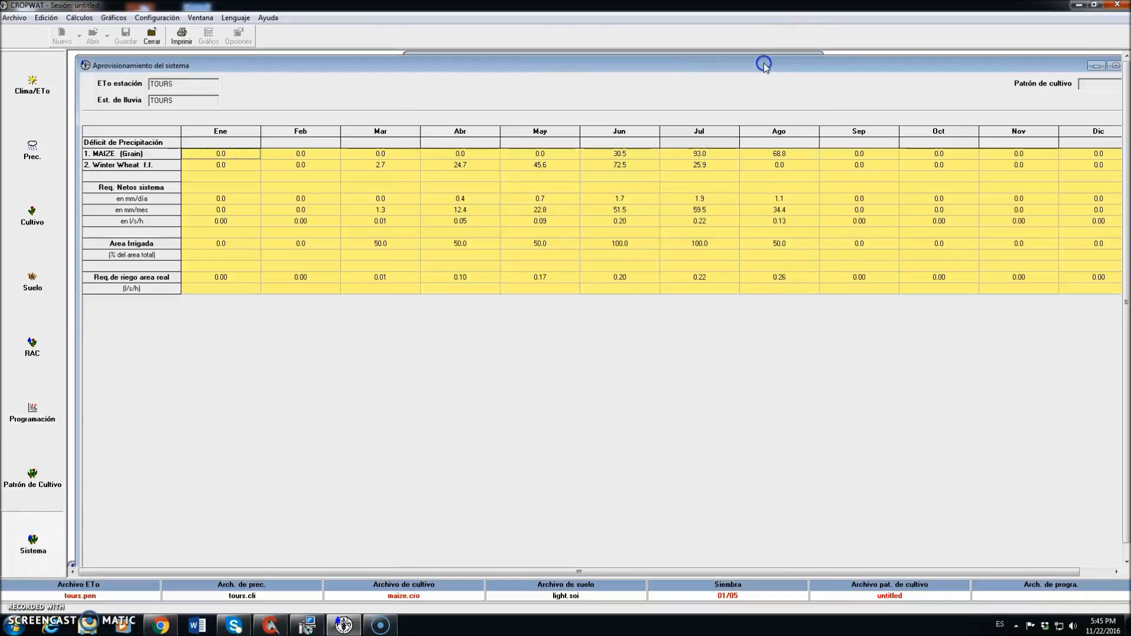
Step: Review the CROPWAT climate and precipitation options, and set the irrigation timing for non-flooded crops to No regar (secano)
left_click(157, 18)
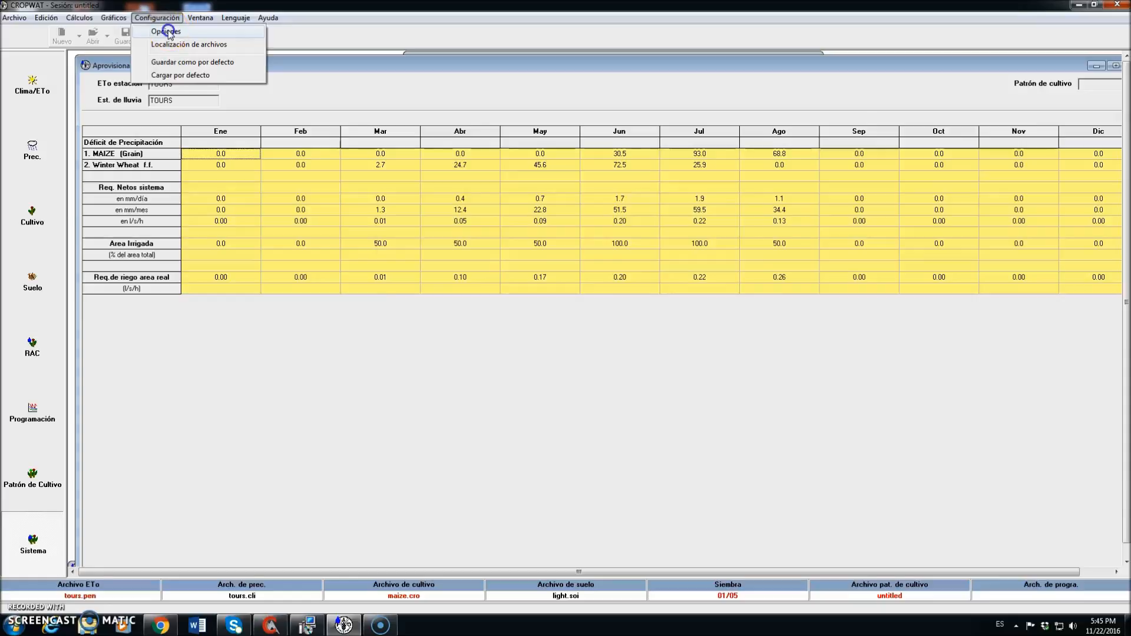
left_click(168, 32)
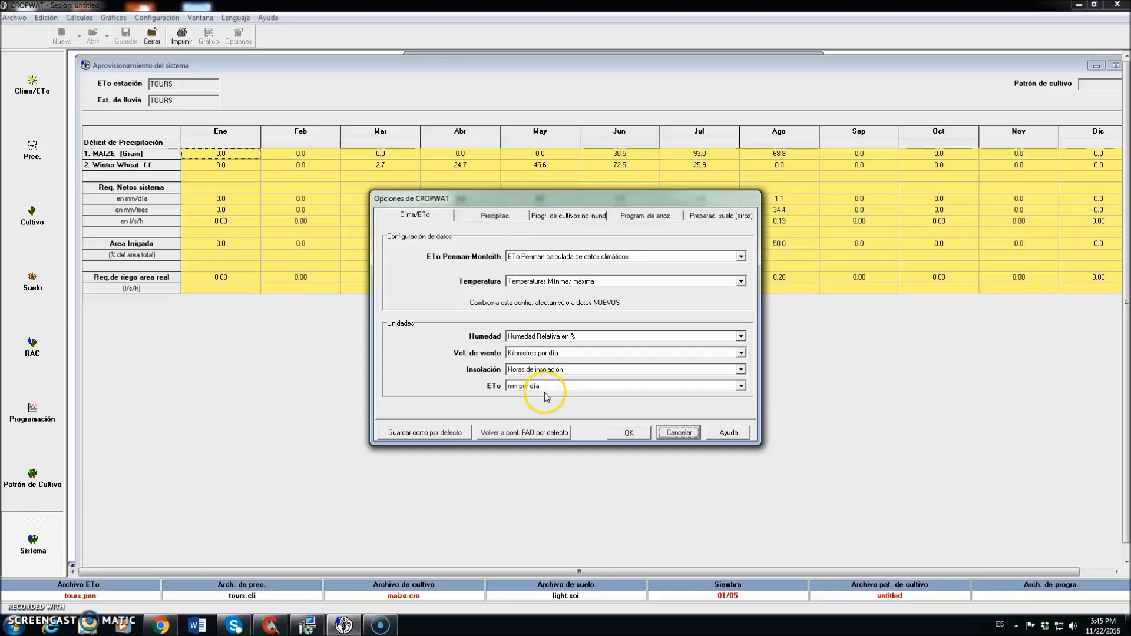
left_click(496, 216)
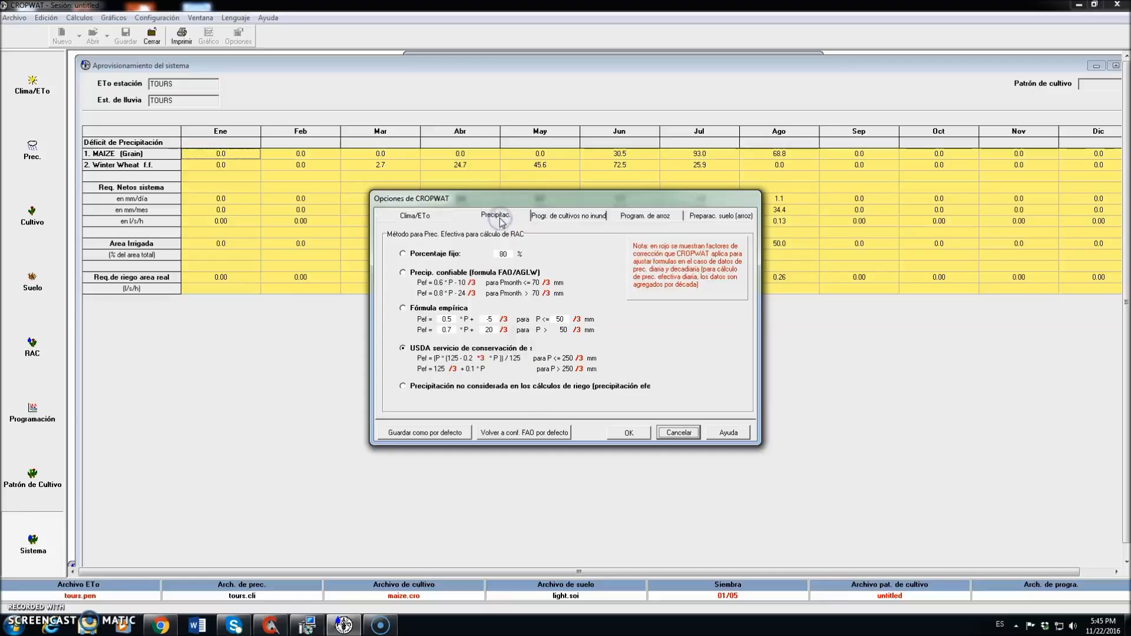
left_click(585, 217)
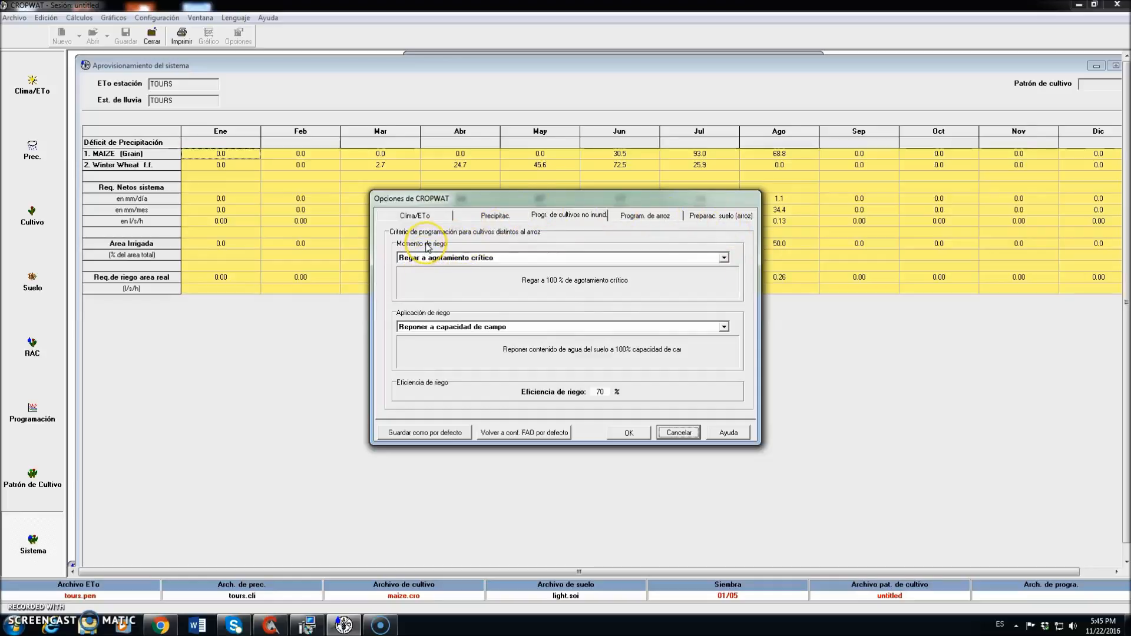
left_click(724, 258)
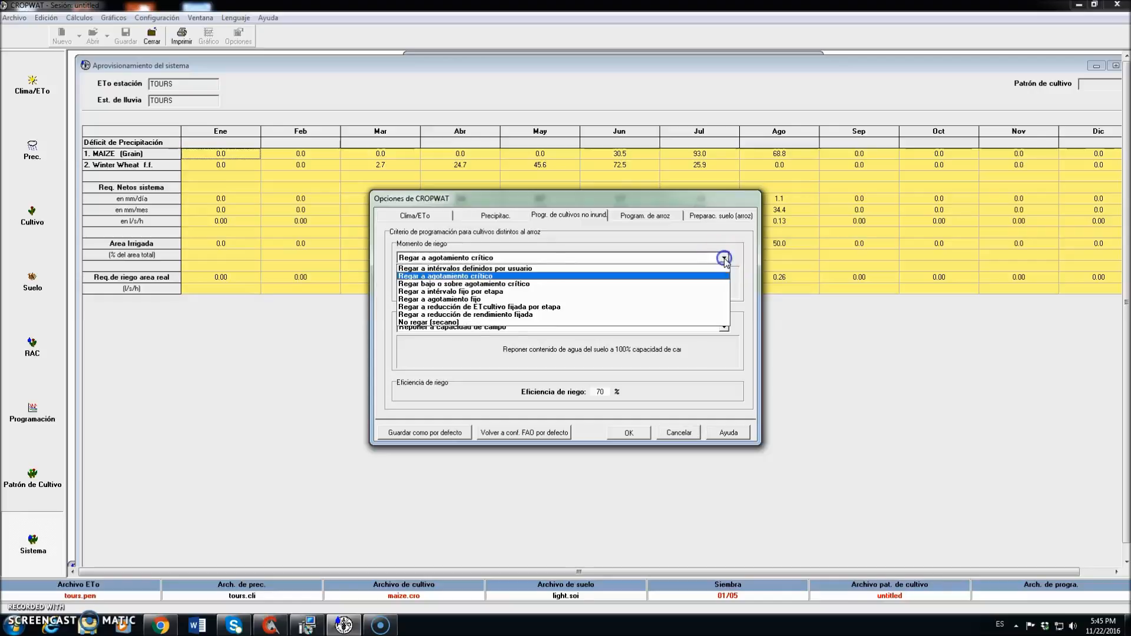
left_click(461, 293)
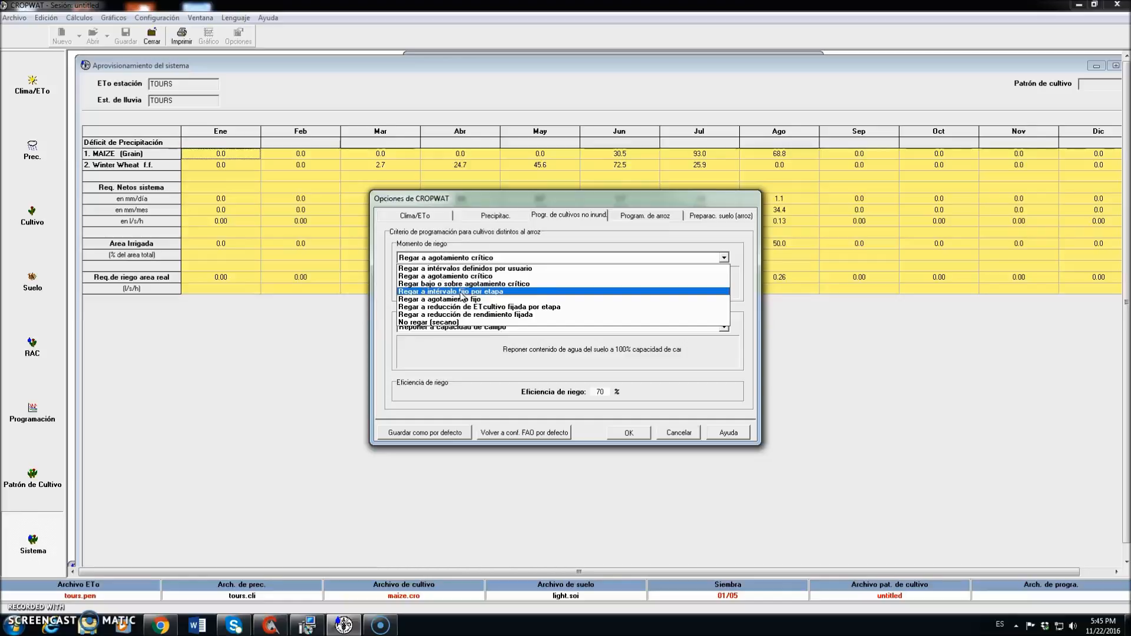
left_click(507, 318)
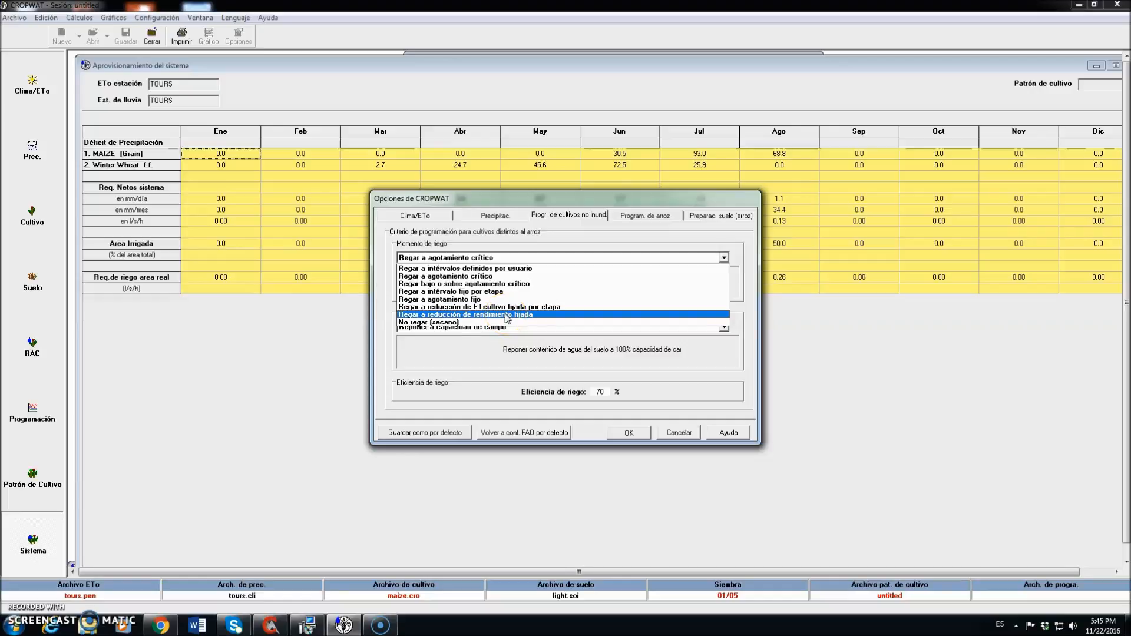
left_click(480, 324)
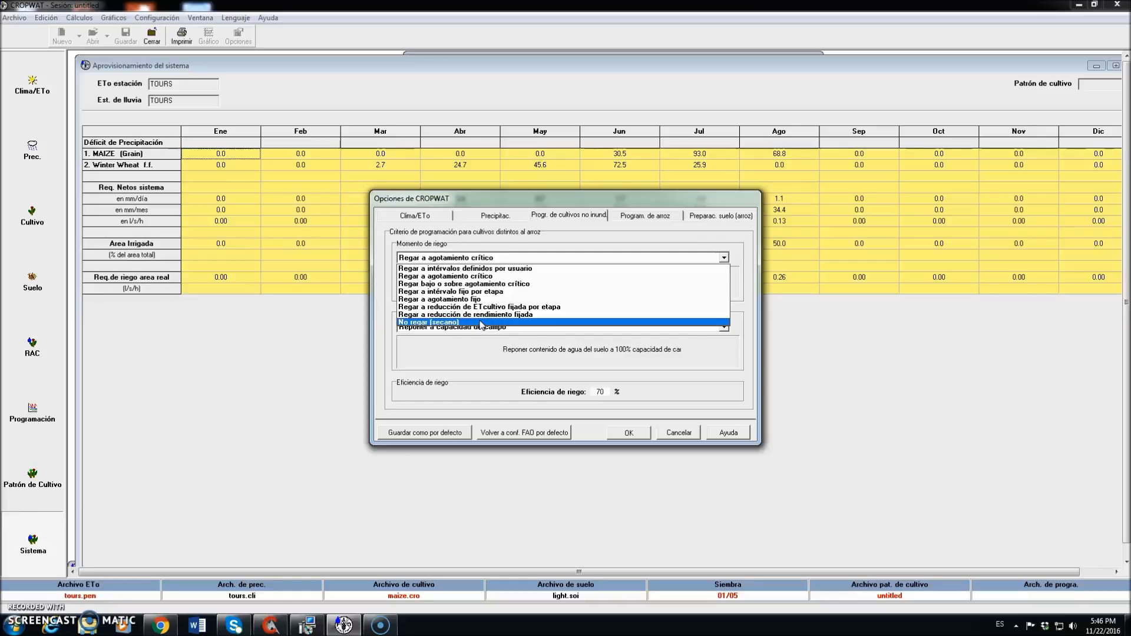
left_click(481, 323)
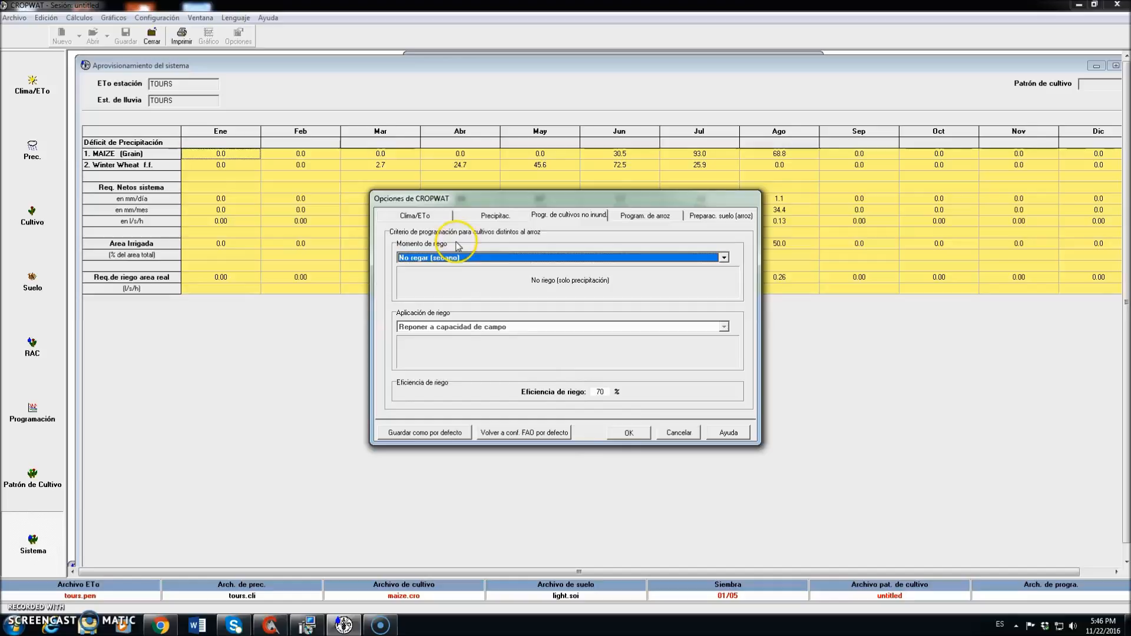
left_click(630, 433)
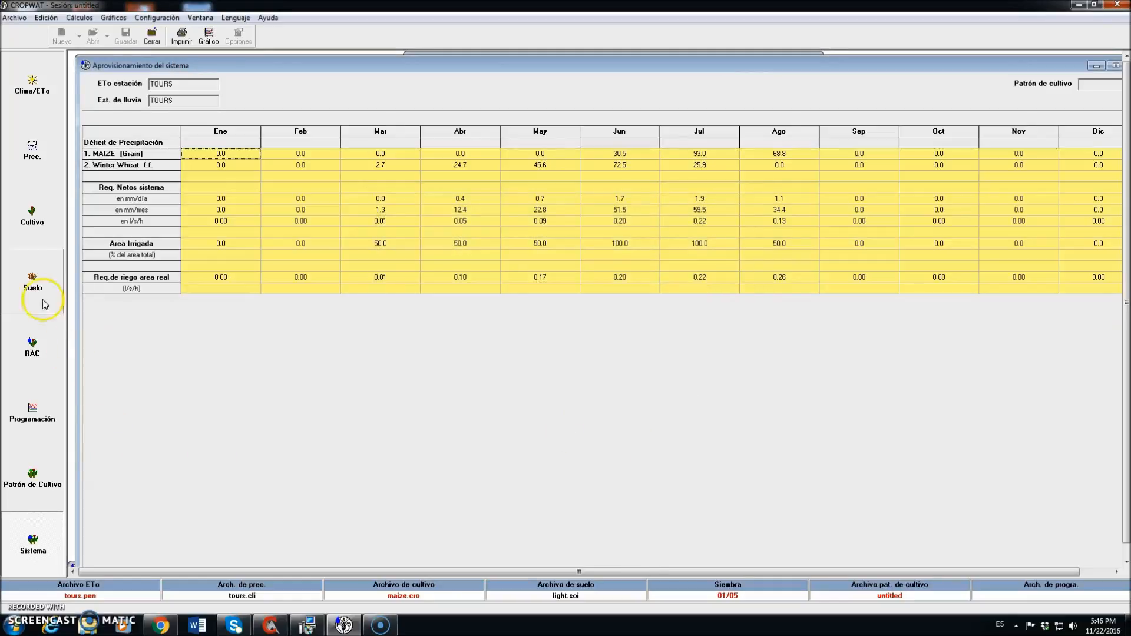
Step: Review the maize crop water requirements and its rainfed irrigation schedule with the yield reduction, and close both result windows
left_click(34, 352)
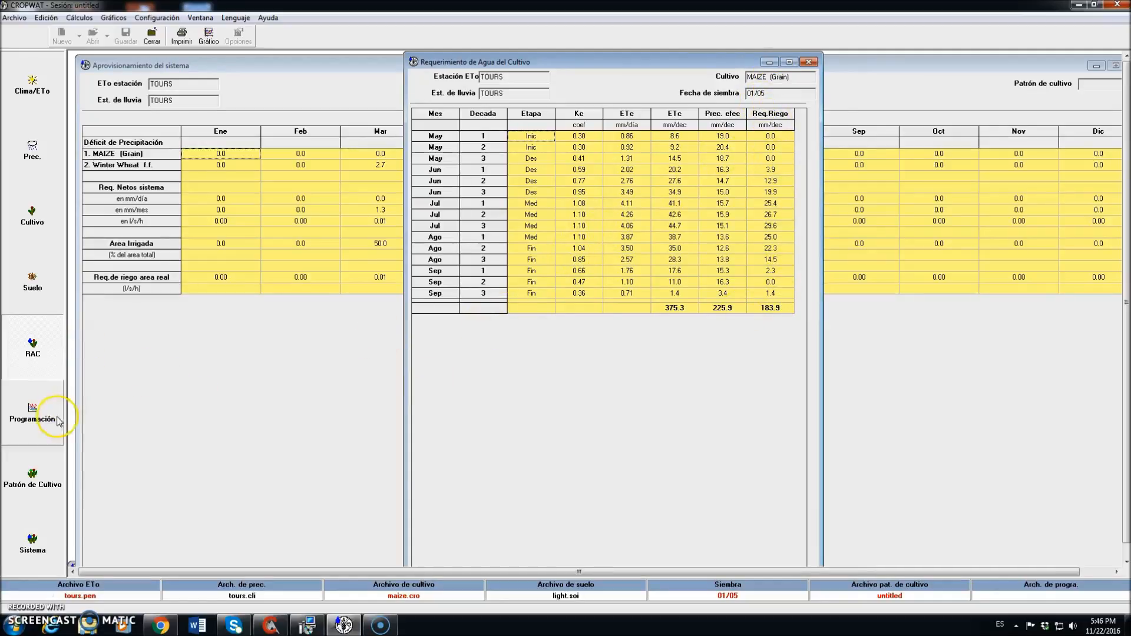
left_click(39, 420)
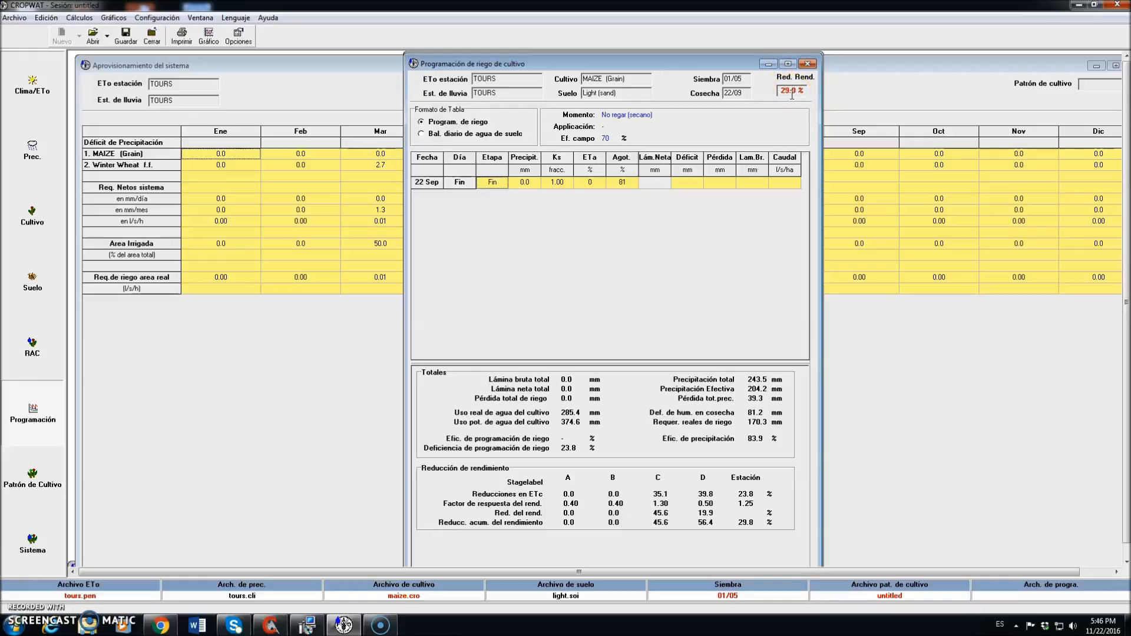
left_click(807, 63)
left_click(808, 63)
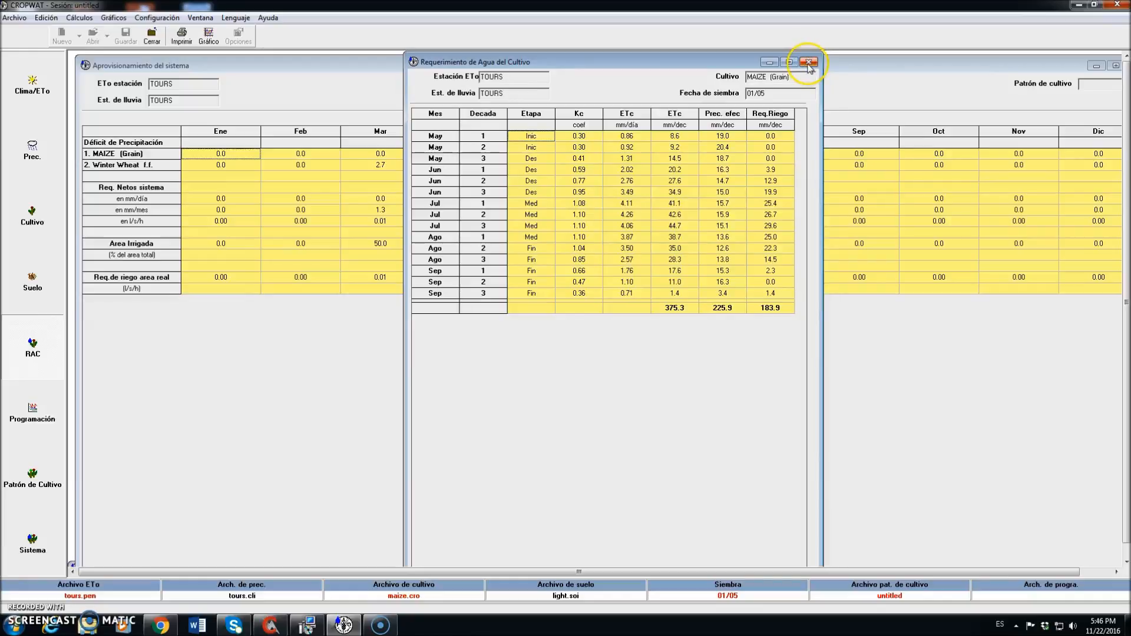
Step: Change the irrigation timing for non-flooded crops to Regar a intérvalos definidos por usuario in the CROPWAT options
left_click(154, 18)
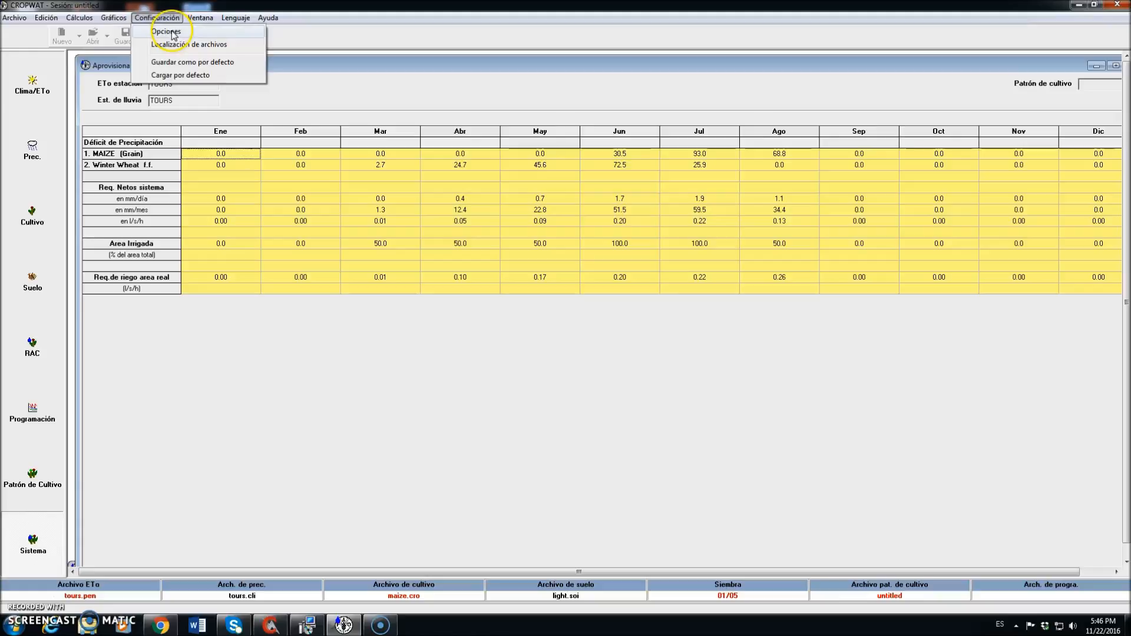
left_click(166, 32)
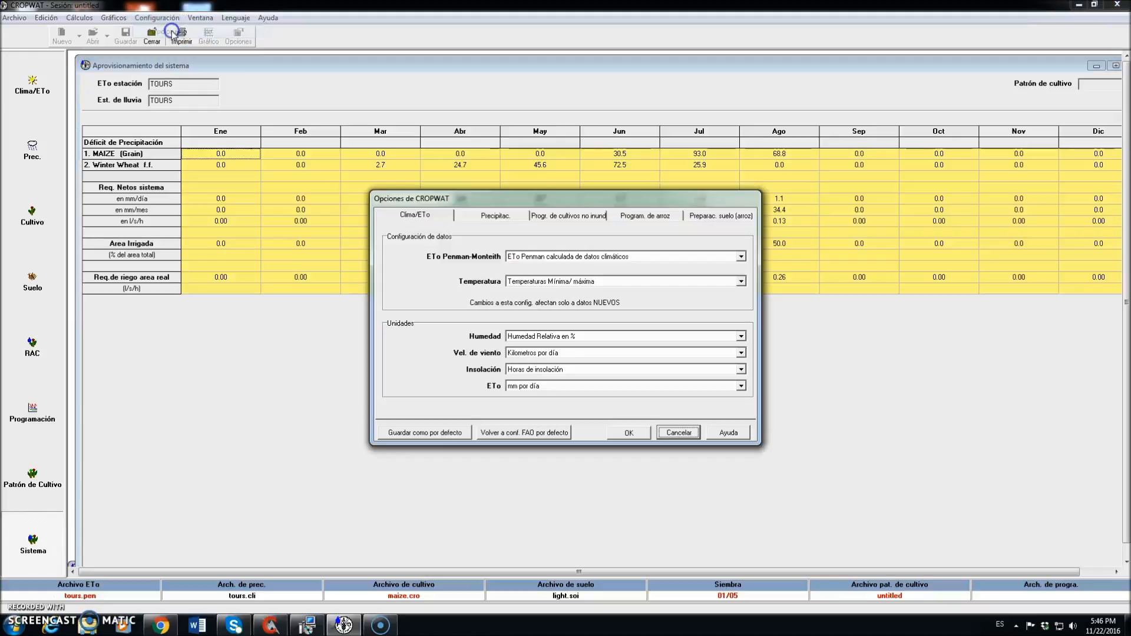
left_click(573, 217)
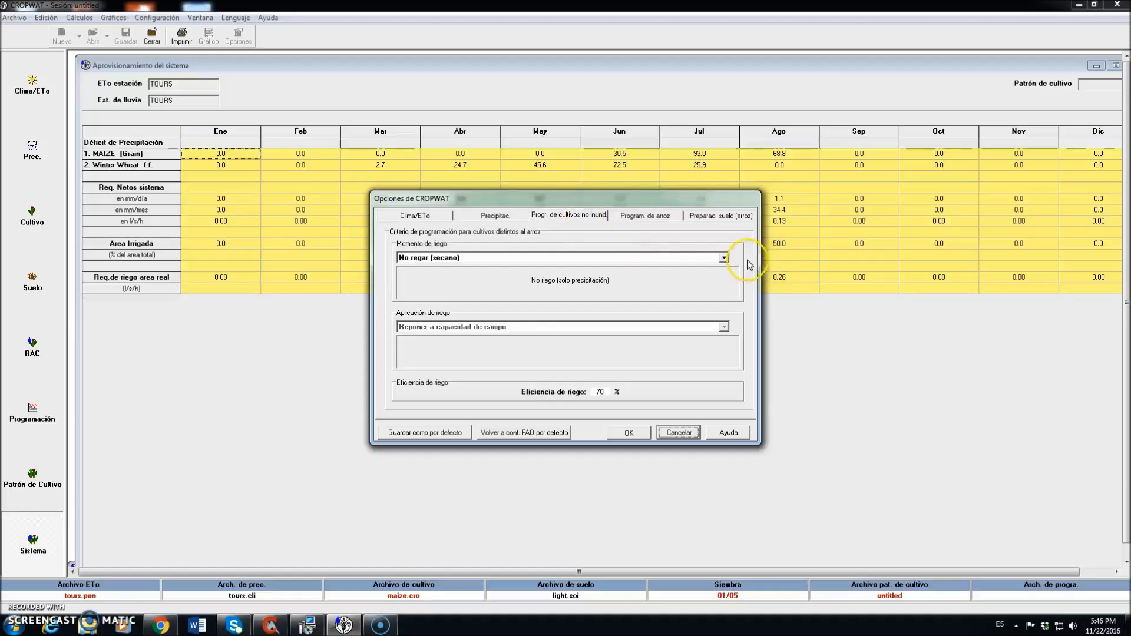
left_click(730, 262)
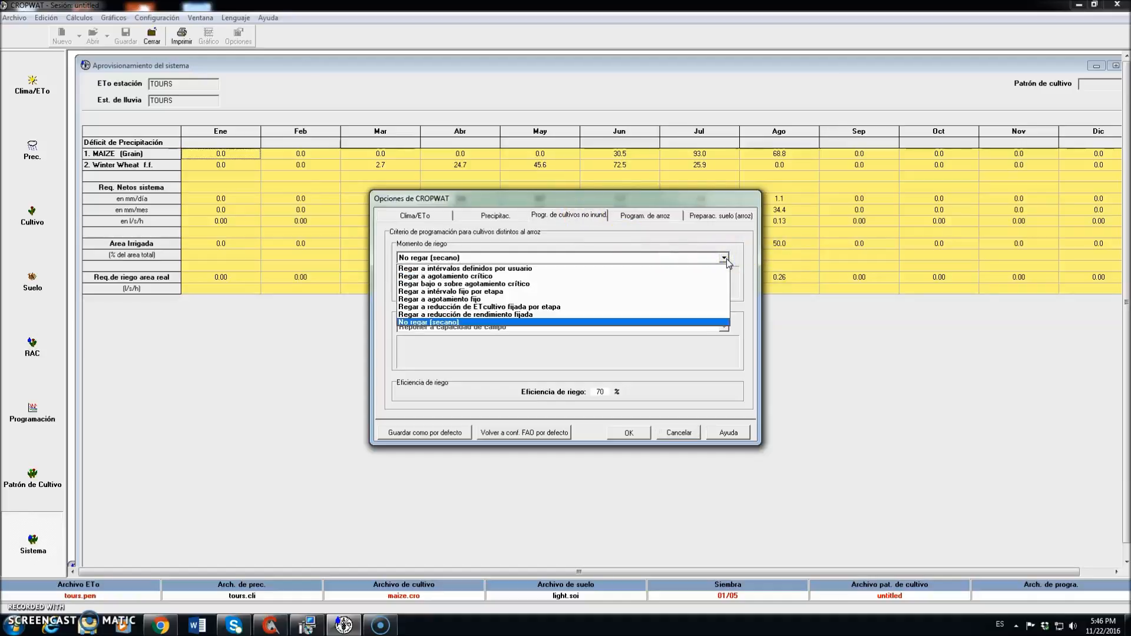
left_click(467, 269)
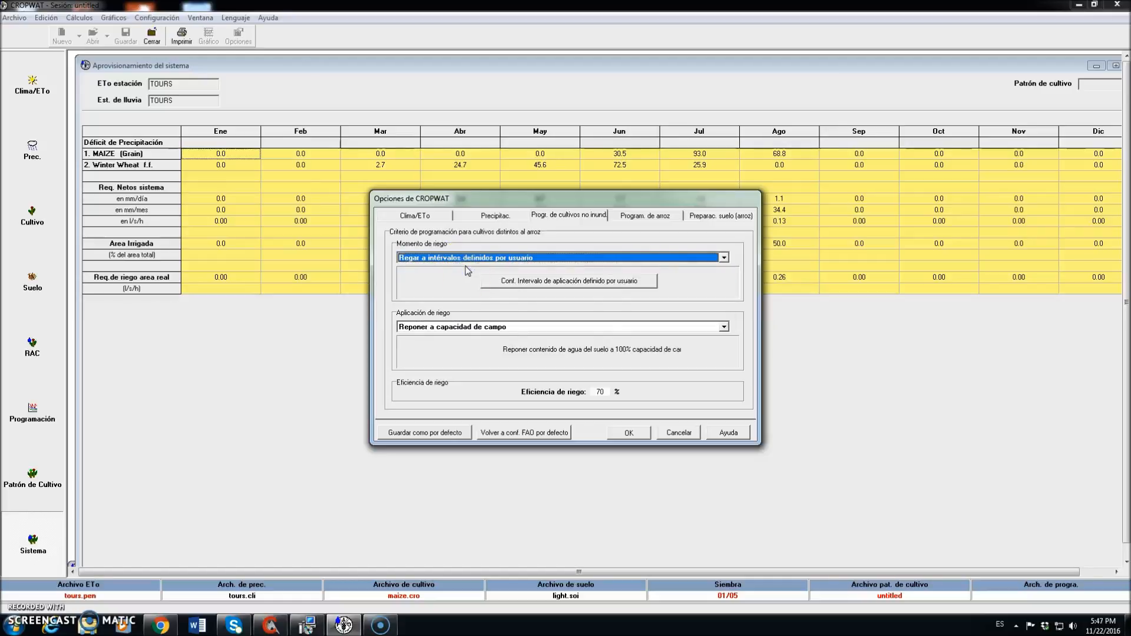
Step: Try the user-defined and fixed application depths for irrigation application, and return it to Reponer a capacidad de campo
left_click(724, 328)
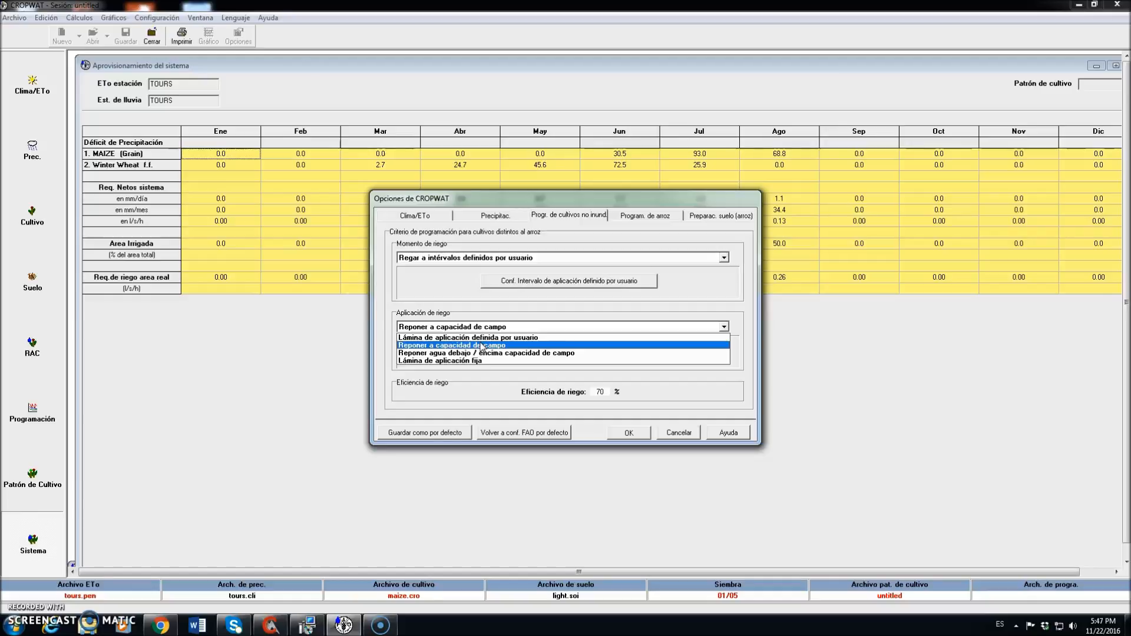
left_click(484, 338)
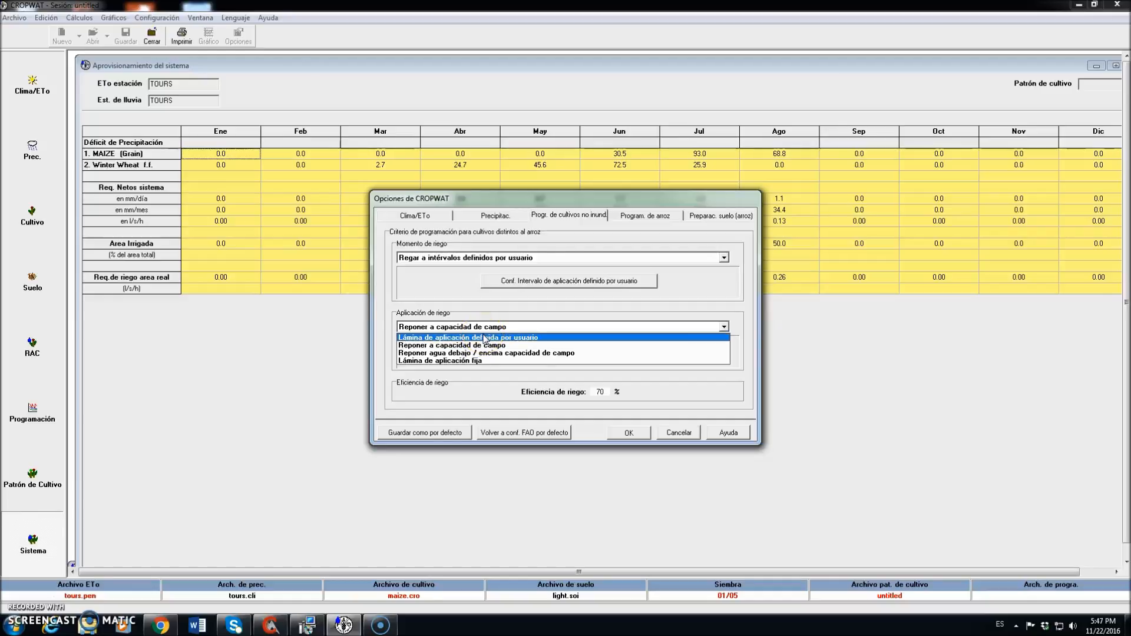
left_click(484, 338)
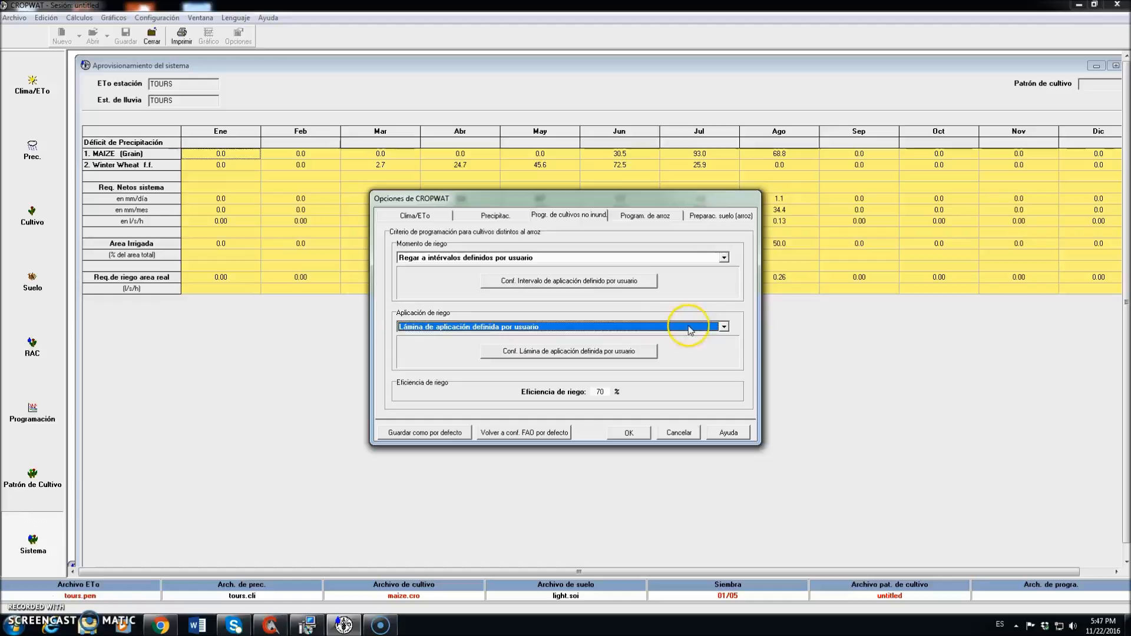
left_click(724, 327)
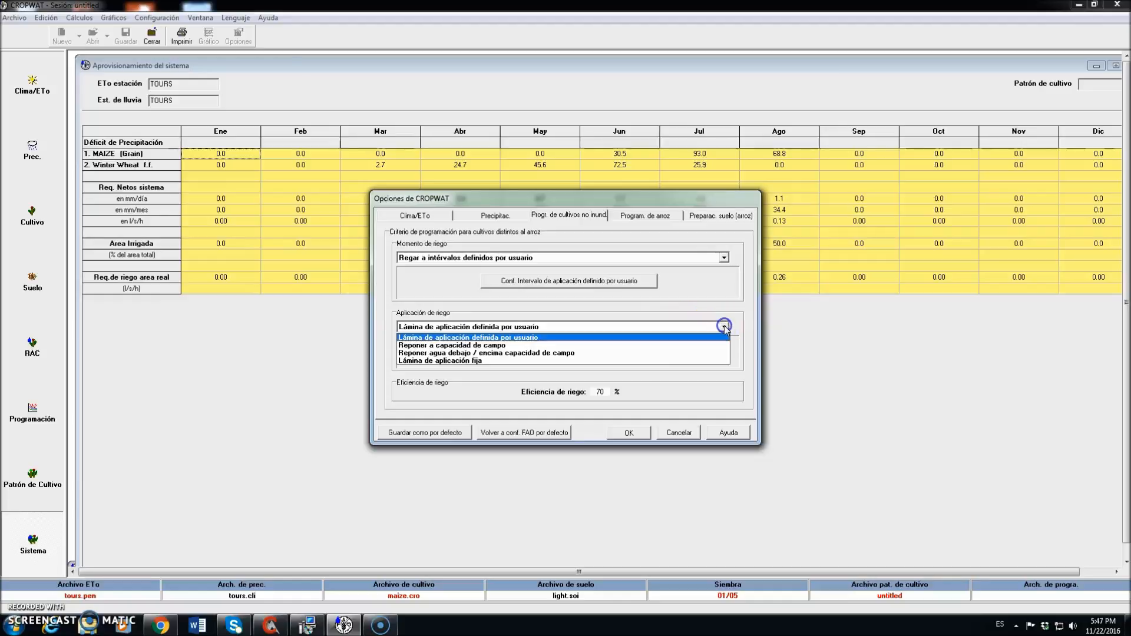
left_click(486, 361)
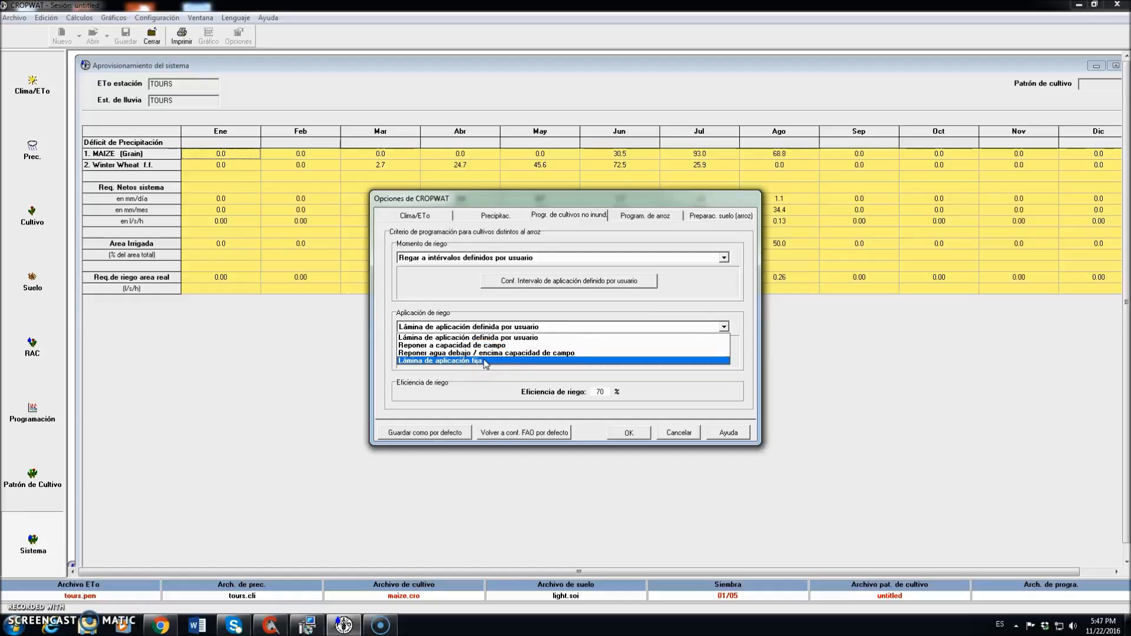
left_click(484, 362)
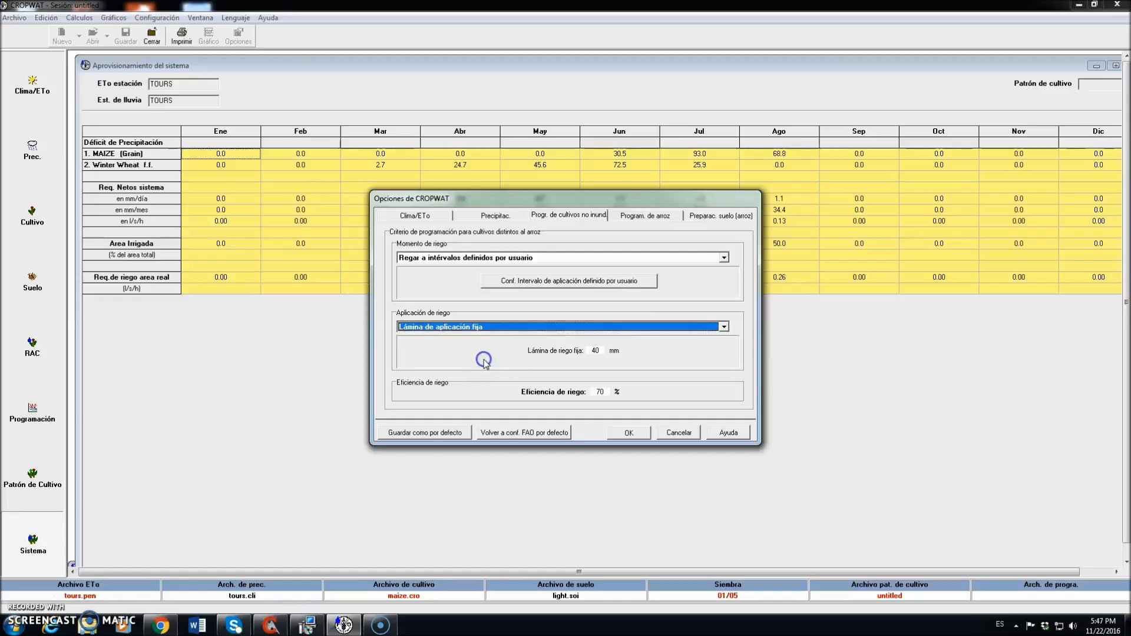
left_click(724, 327)
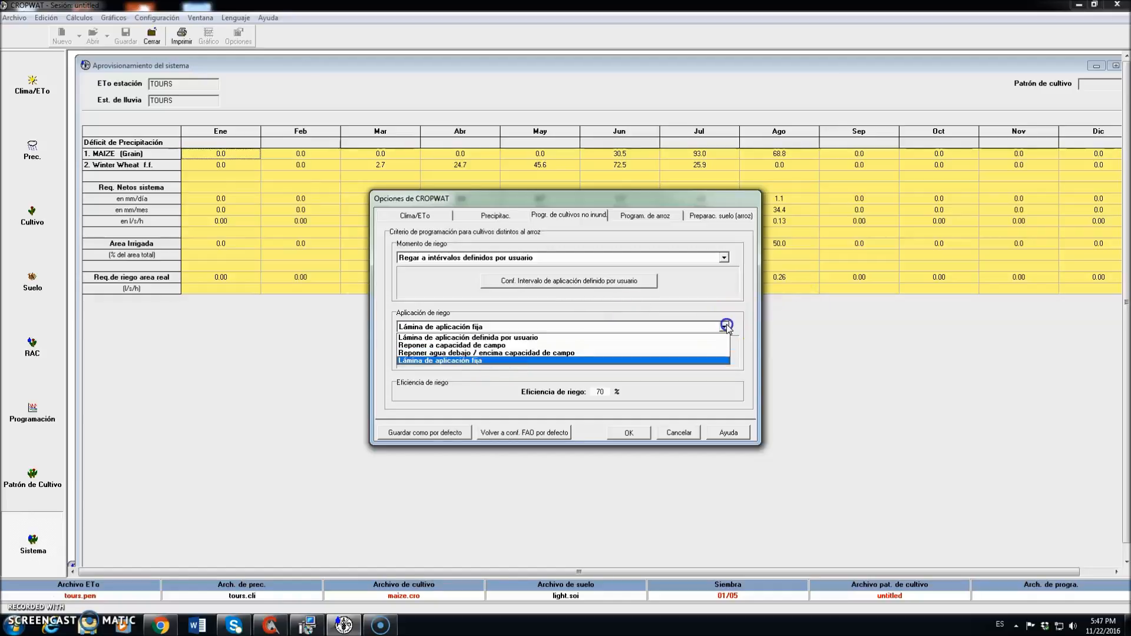
left_click(491, 346)
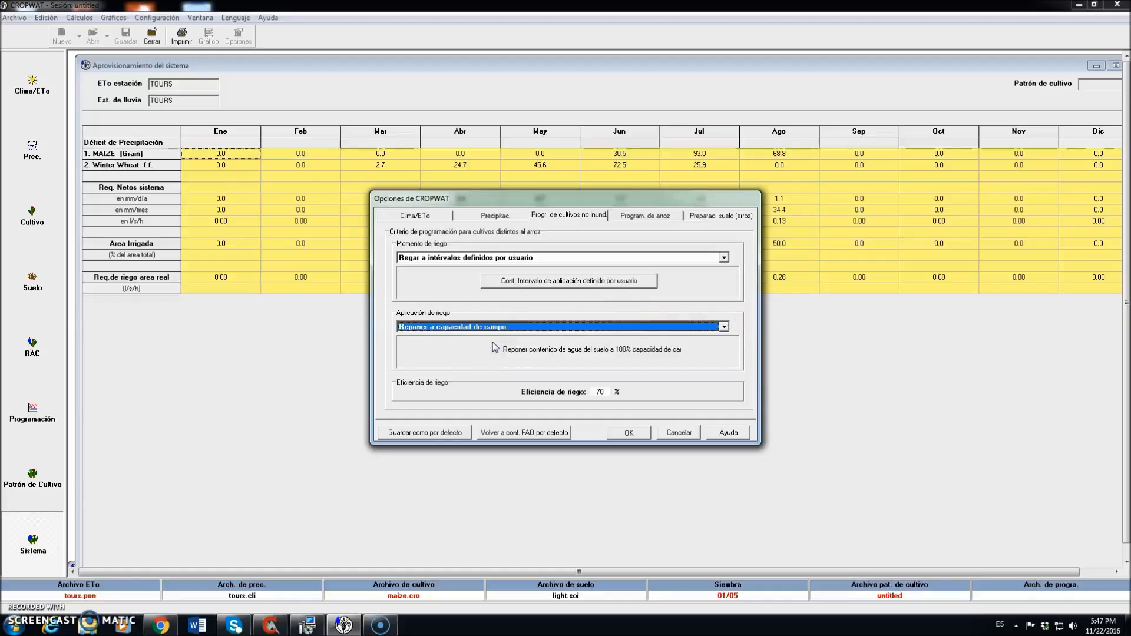
Step: Apply the scheduling options, review the resulting maize irrigation schedule and close its window
left_click(626, 434)
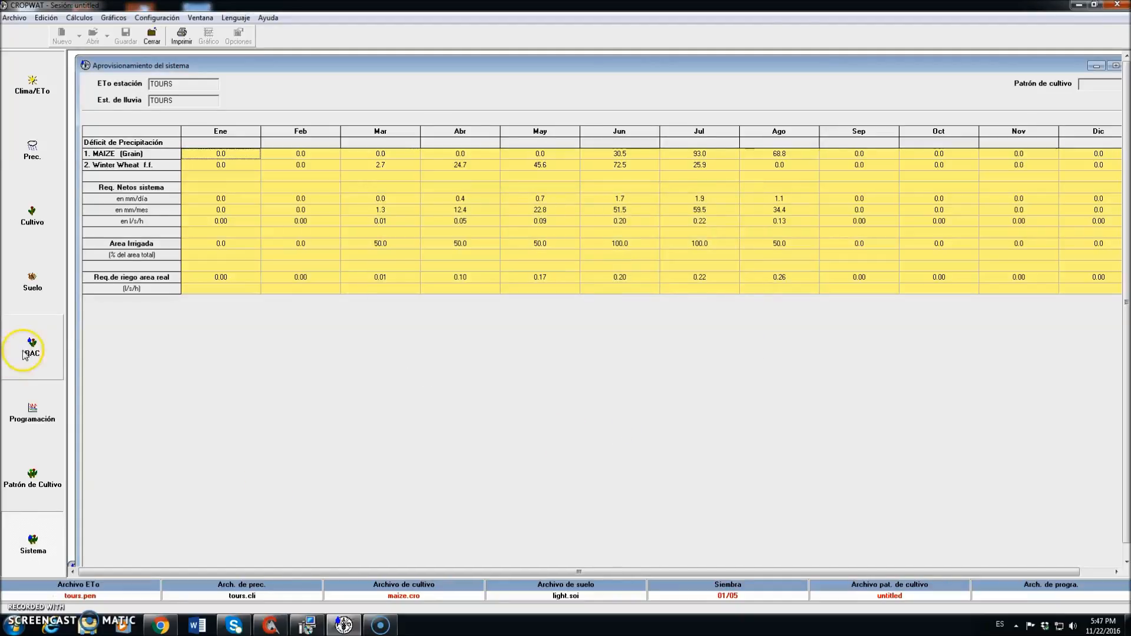
left_click(40, 419)
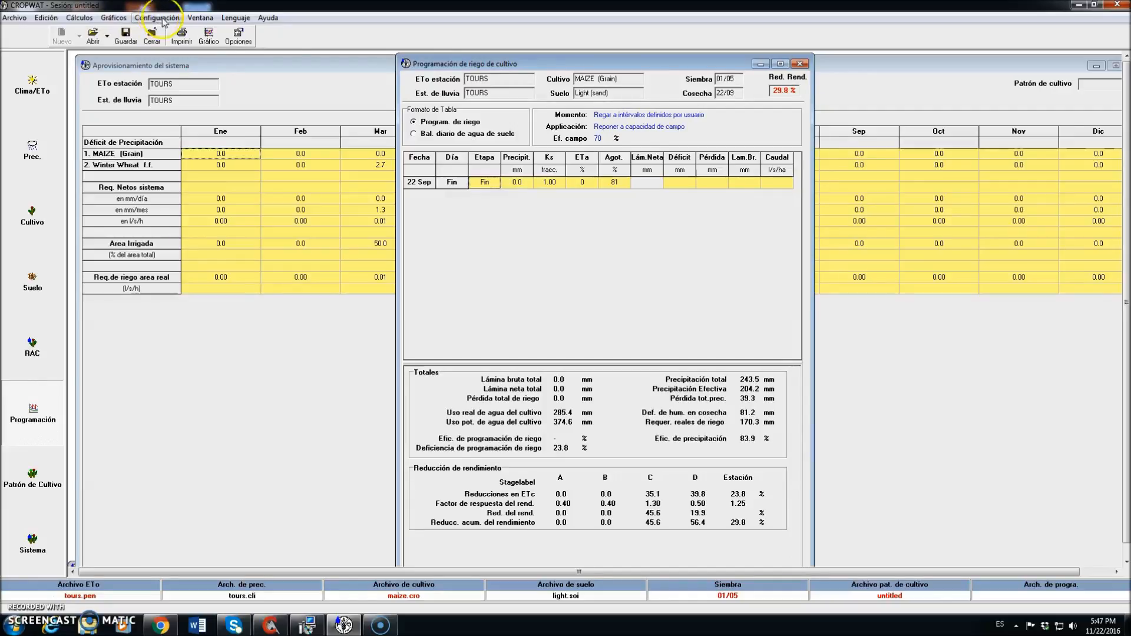
left_click(799, 63)
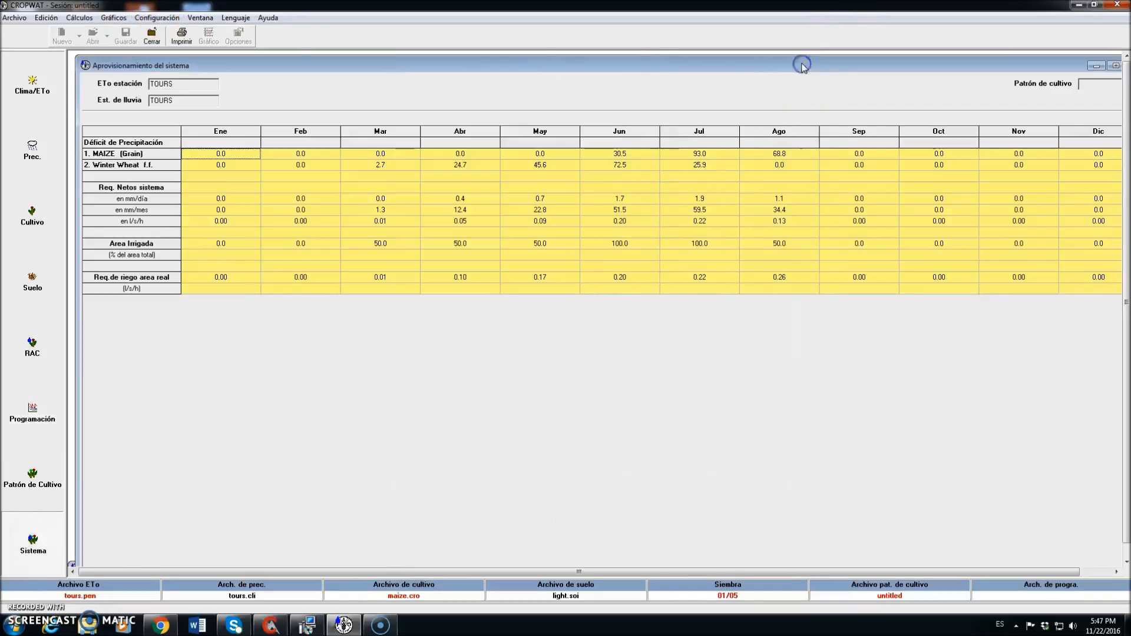
Step: Define the user-defined irrigation intervals for non-flooded crops with applications at 30, 50 and 70 days after sowing
left_click(157, 18)
left_click(166, 31)
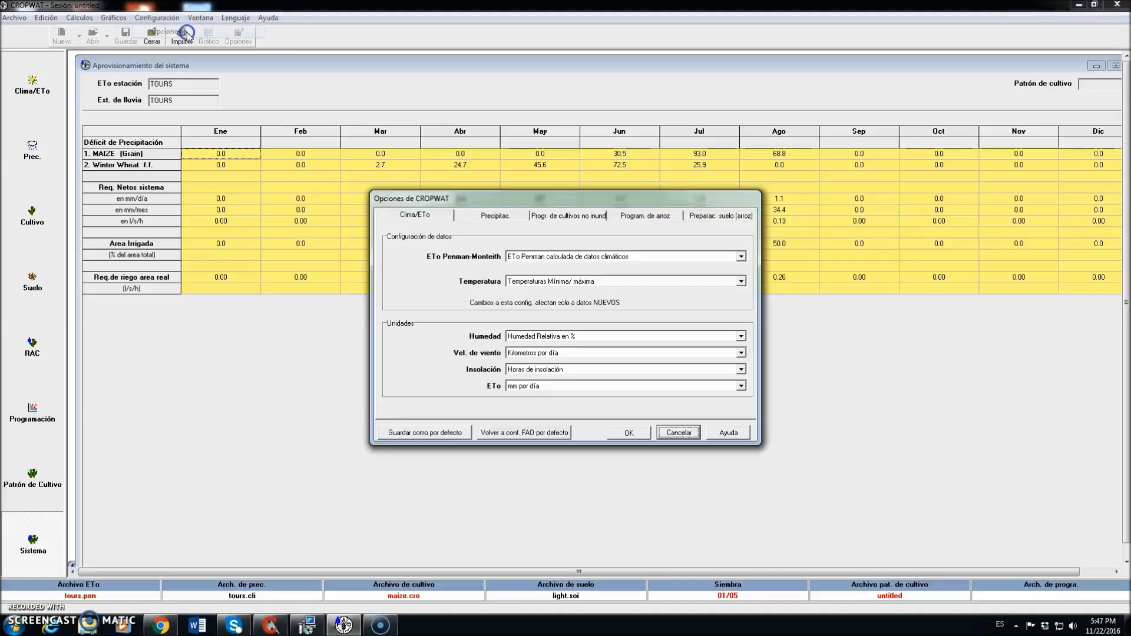
left_click(561, 217)
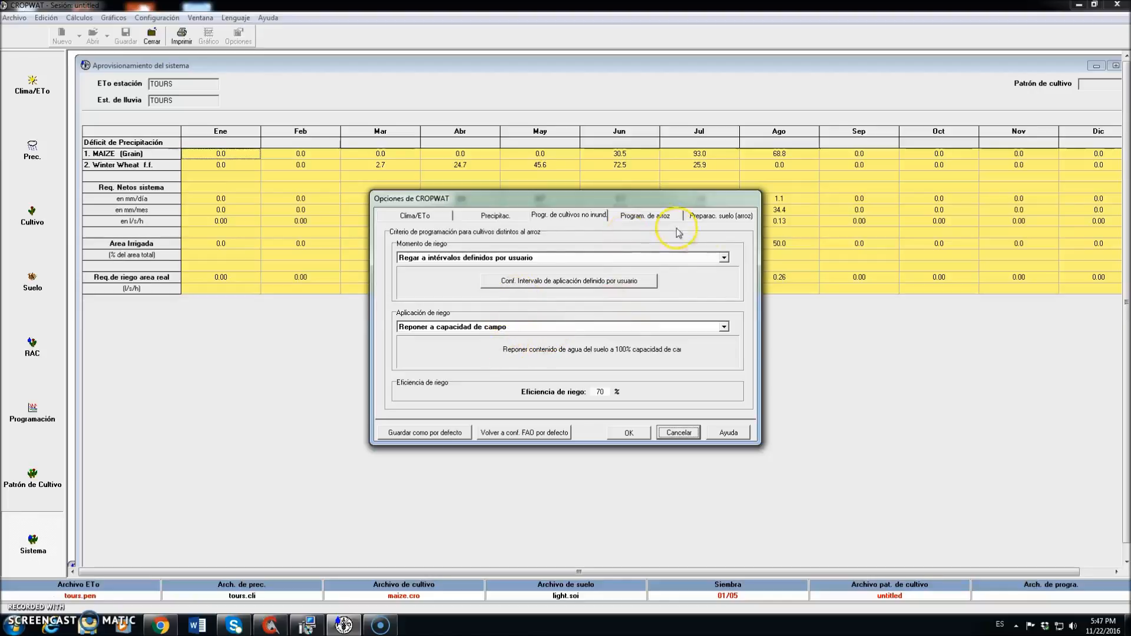
left_click(724, 259)
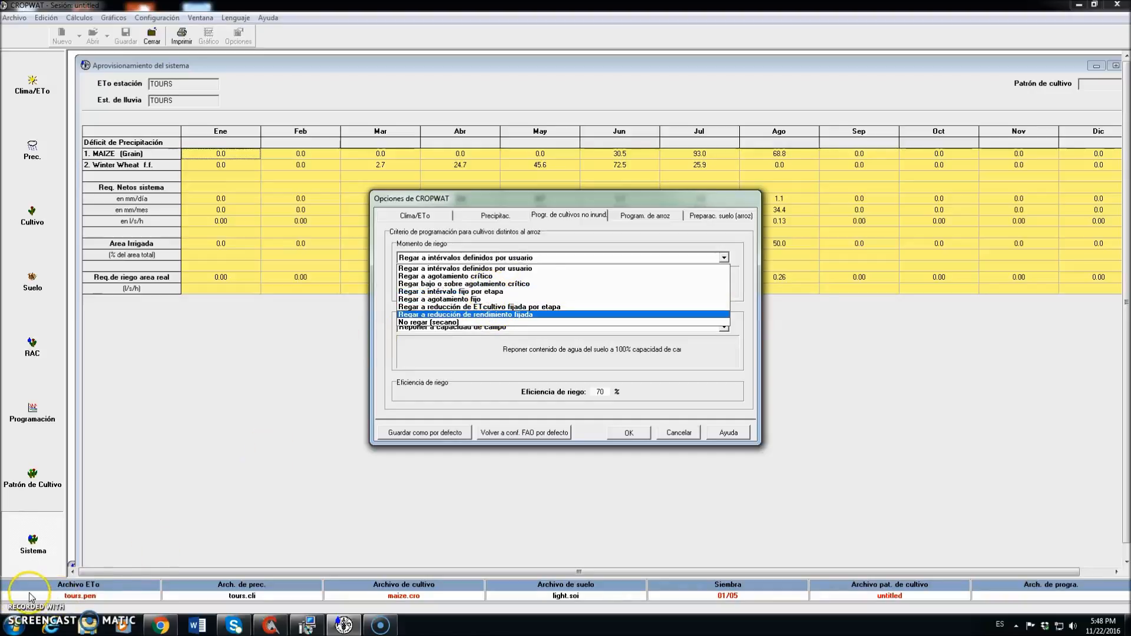
key("Escape")
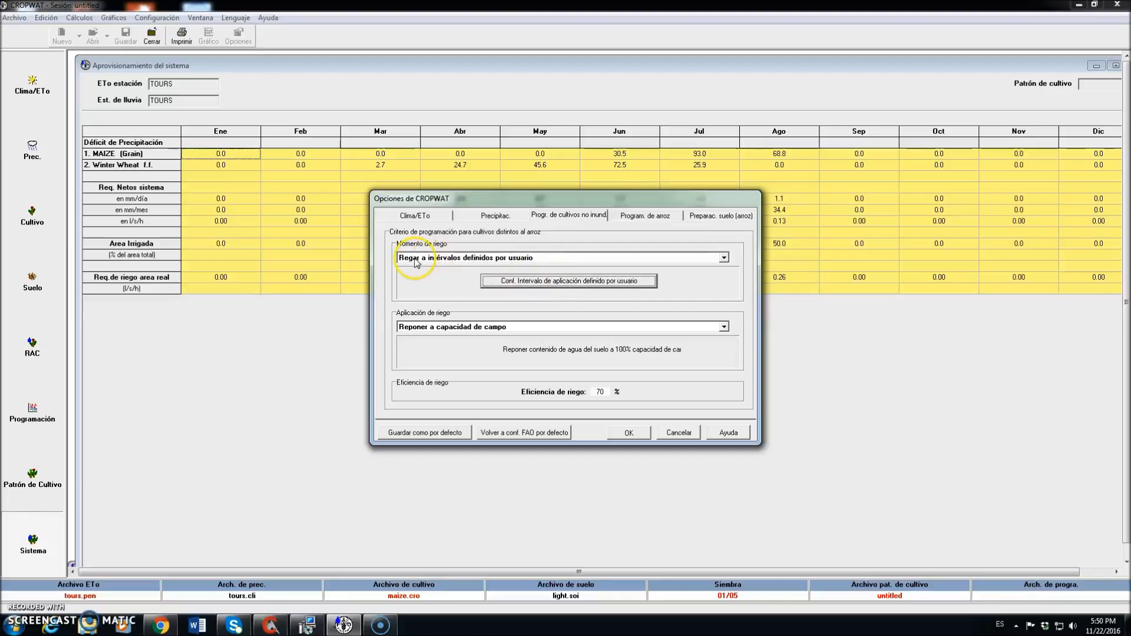
left_click(555, 282)
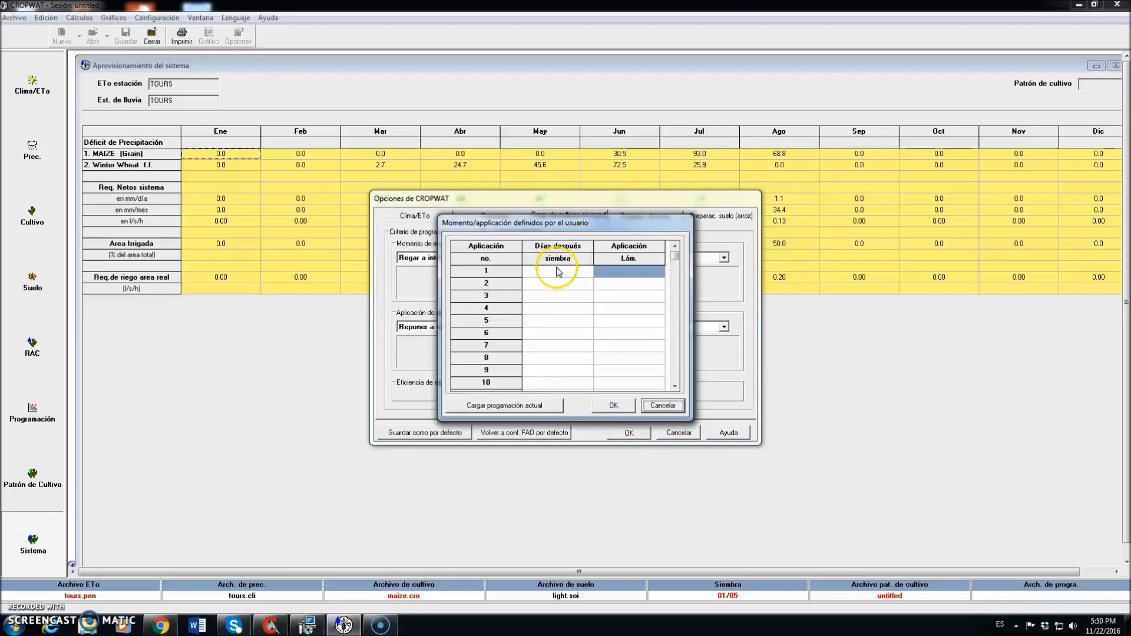
left_click(559, 270)
type("30")
key("Tab")
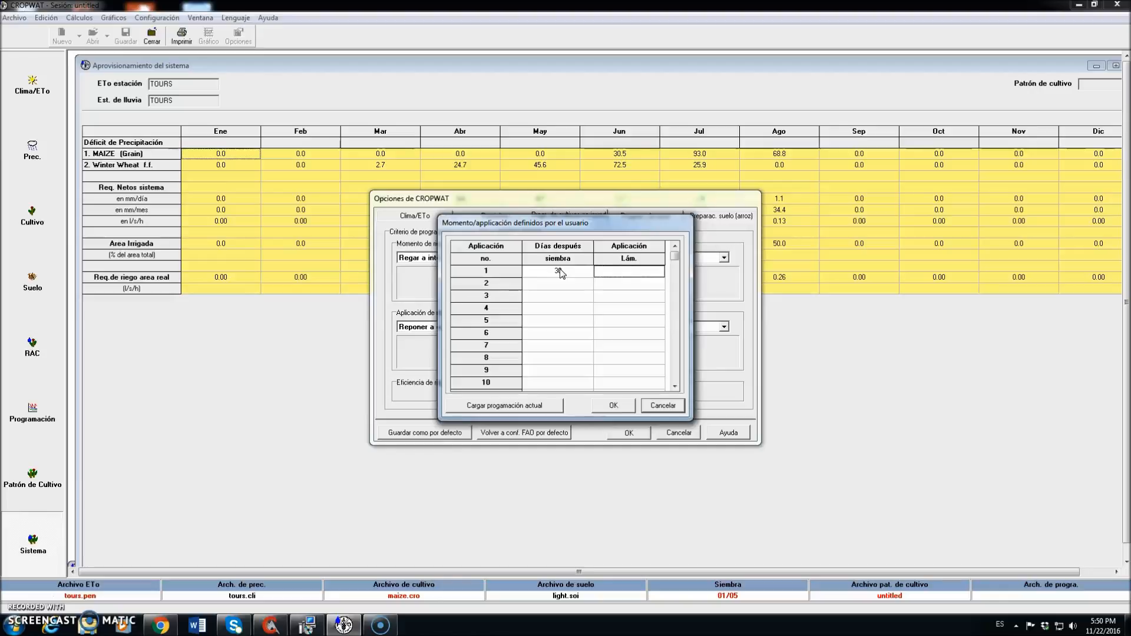
left_click(626, 271)
left_click(557, 285)
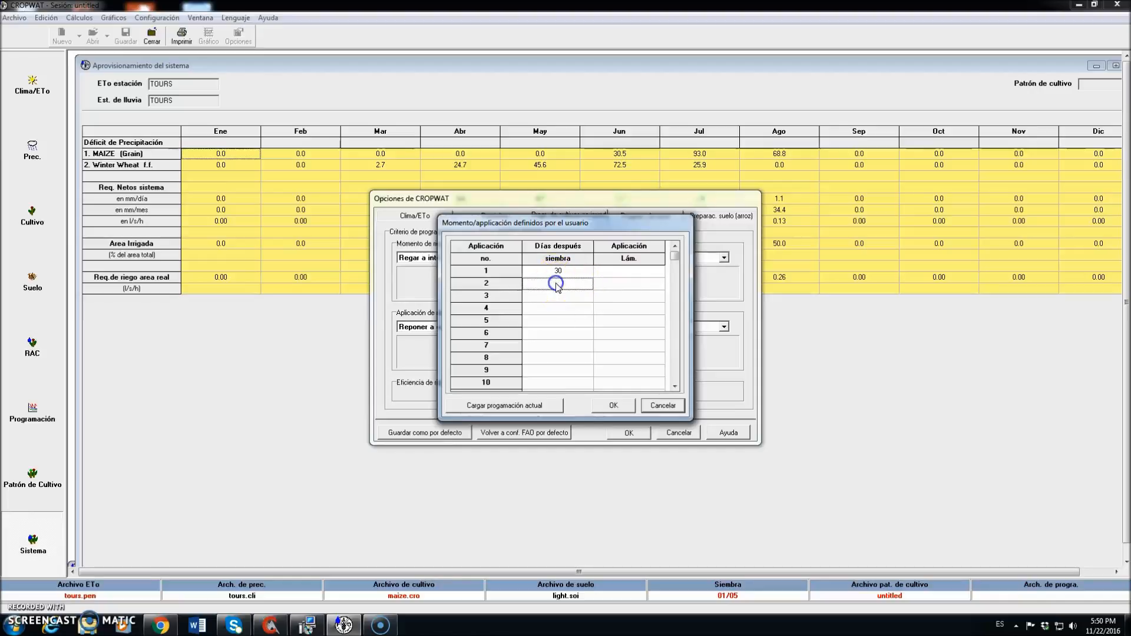
type("50")
left_click(612, 404)
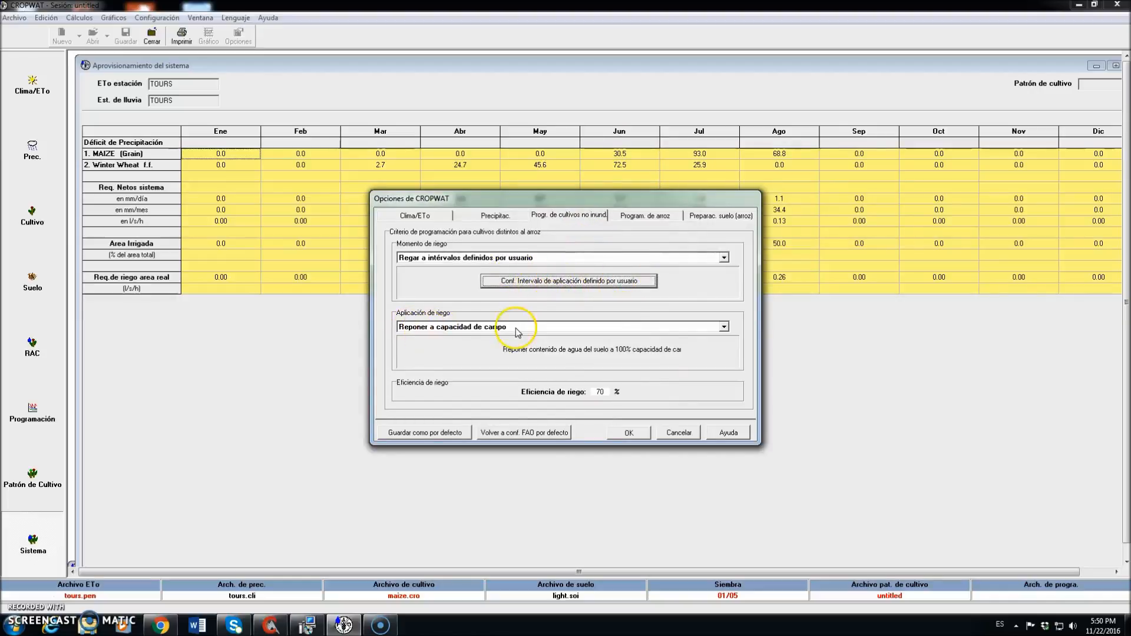
Step: Apply the user-defined intervals, review the maize irrigation schedule with its yield reduction, and close the schedule window
left_click(628, 432)
left_click(32, 412)
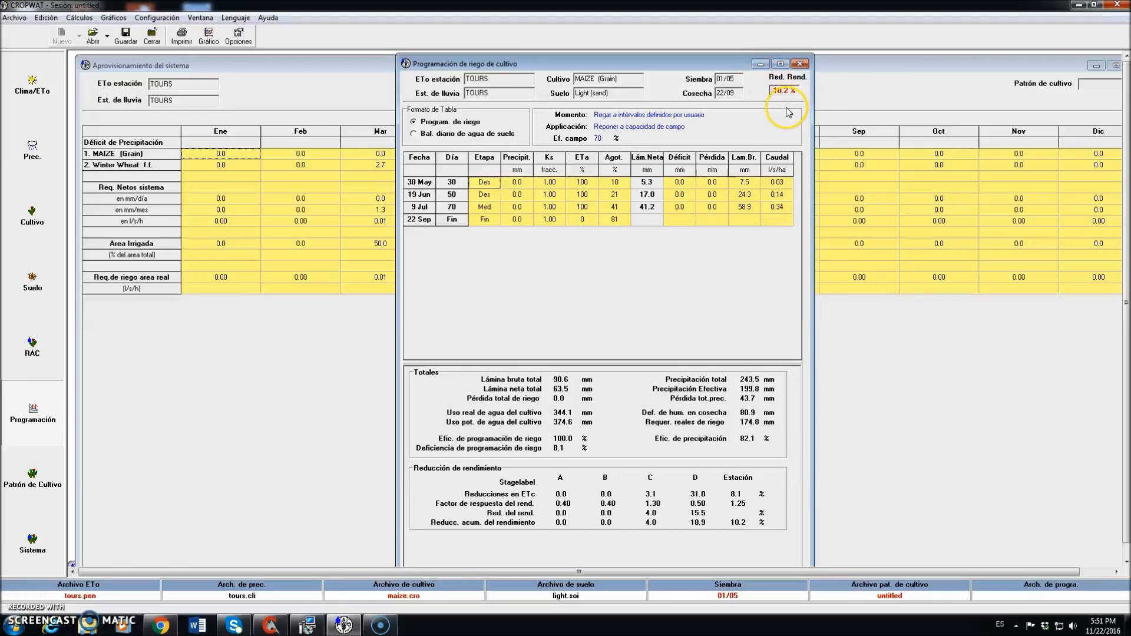
left_click(800, 63)
Step: Change the irrigation timing to Regar a intérvalo fijo por etapa with 40 days initial, 20 development, 10 mid-season and 20 late season
left_click(158, 17)
left_click(176, 35)
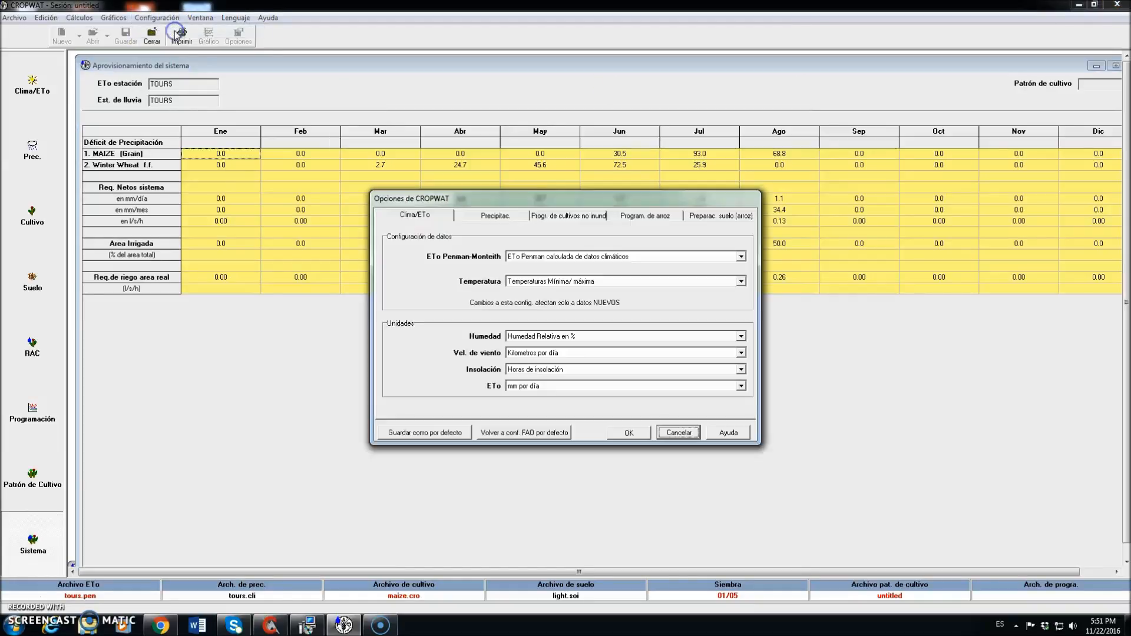
left_click(589, 215)
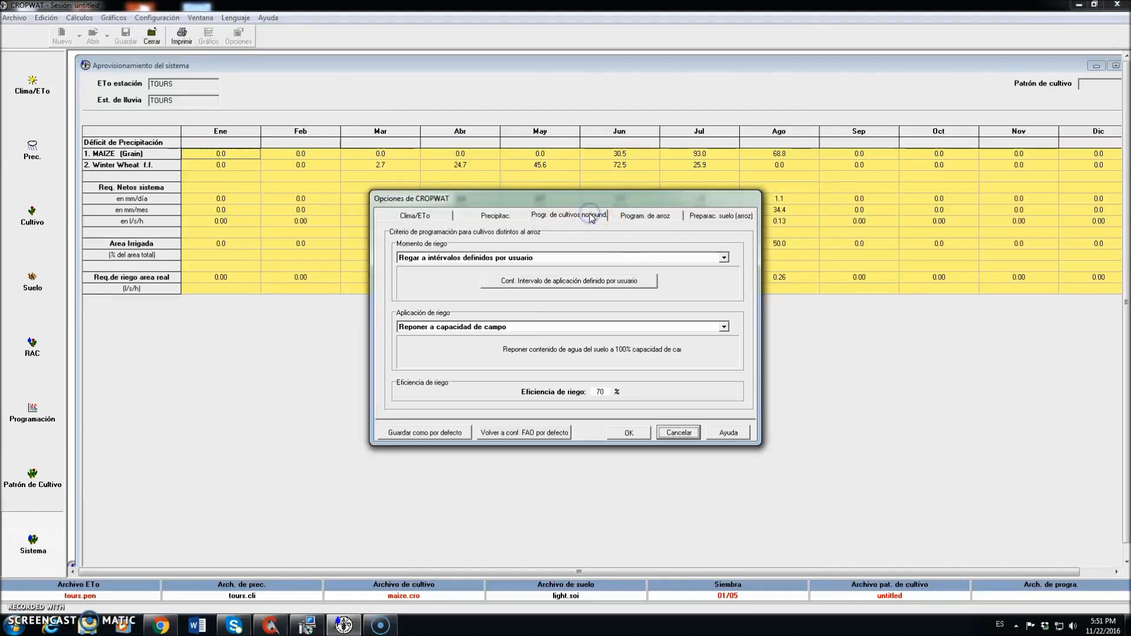
left_click(724, 258)
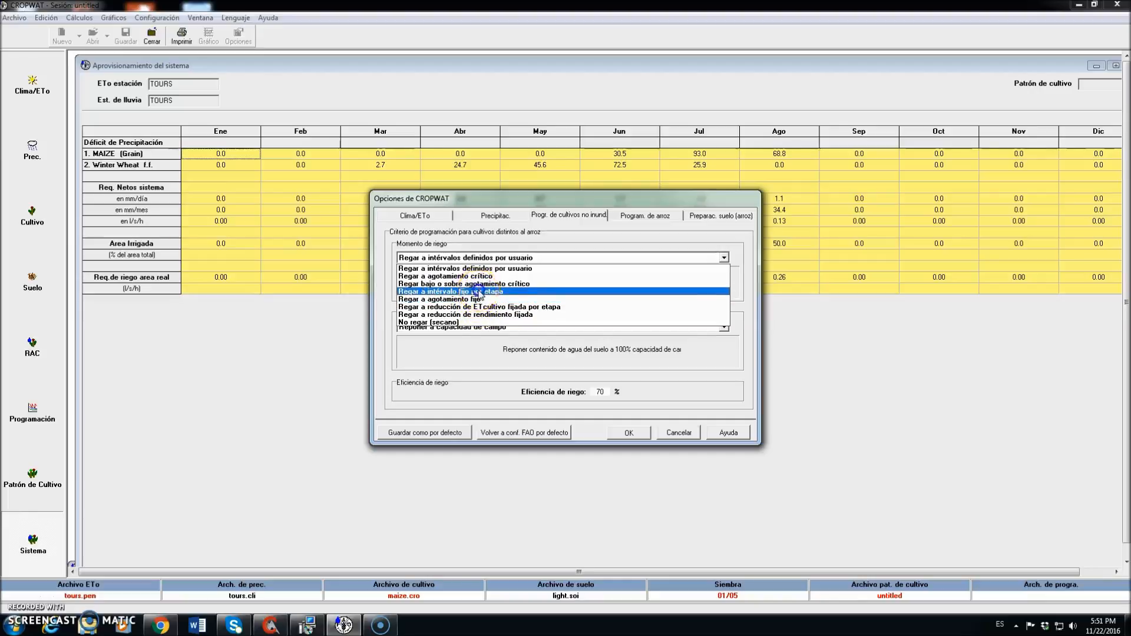
left_click(480, 292)
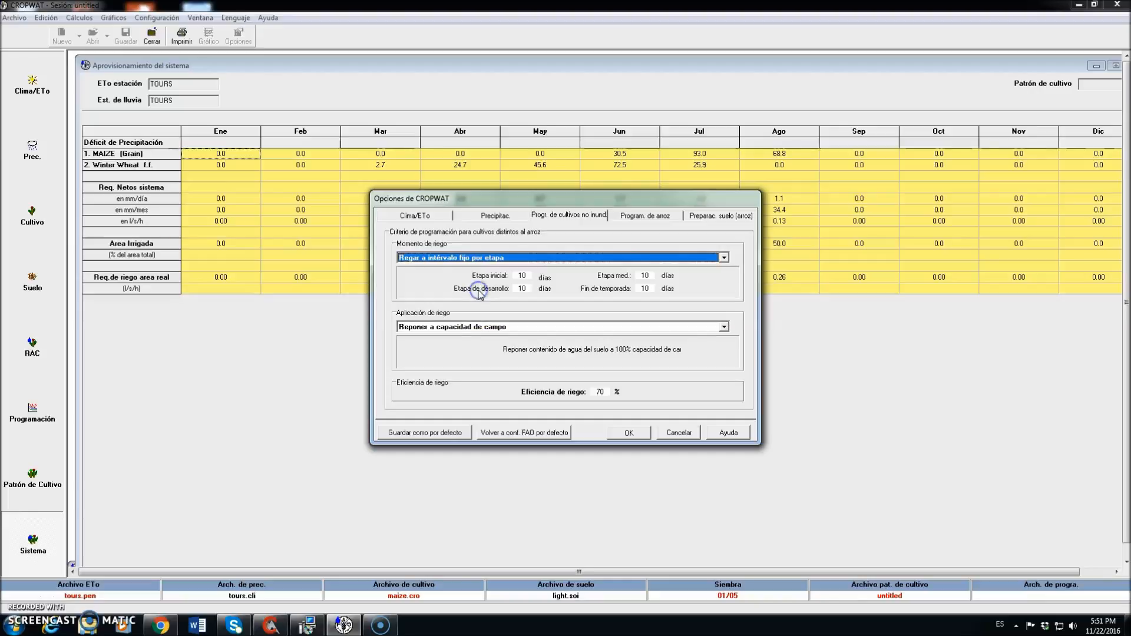
double_click(531, 277)
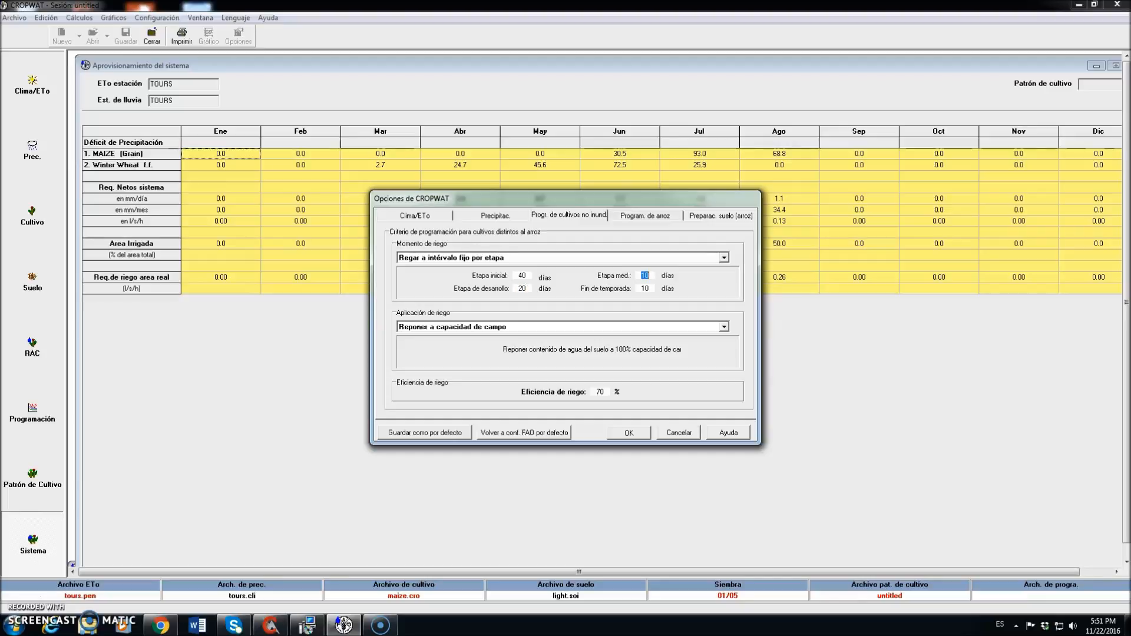
key("Tab")
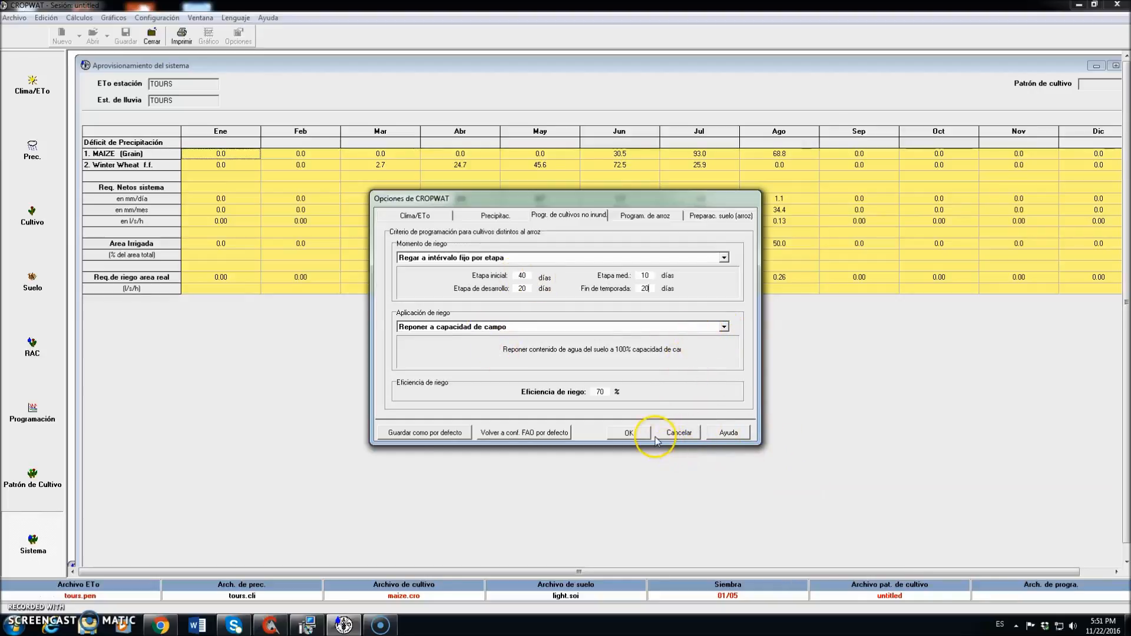
Step: Apply the fixed stage intervals, review the maize schedule's irrigation dates and totals, and close its window
left_click(629, 433)
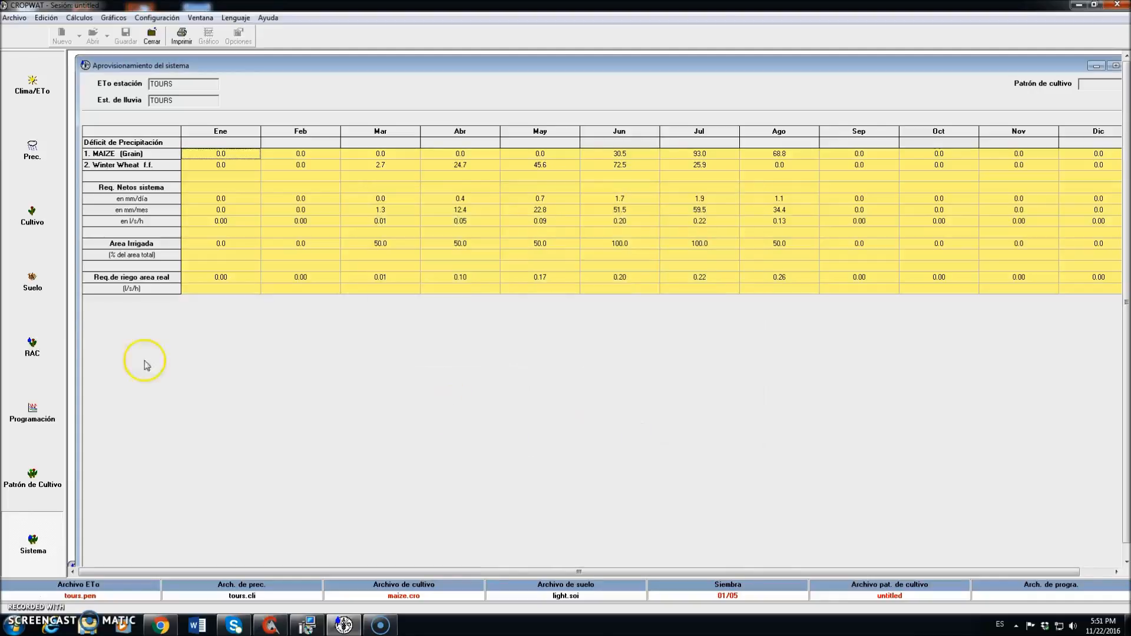
left_click(35, 409)
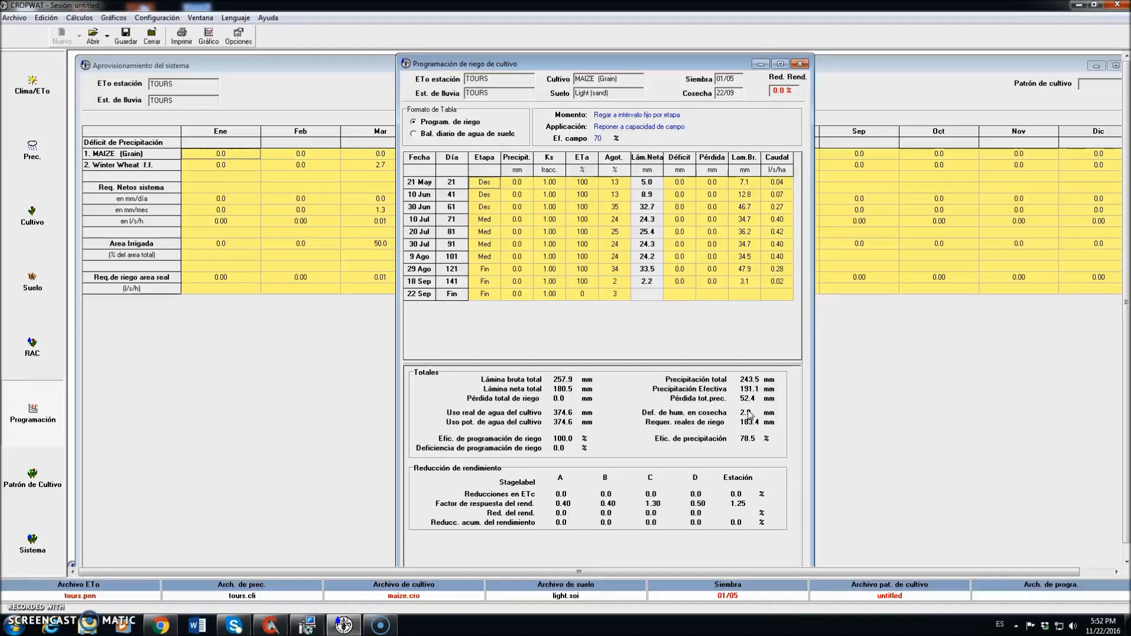
left_click(800, 63)
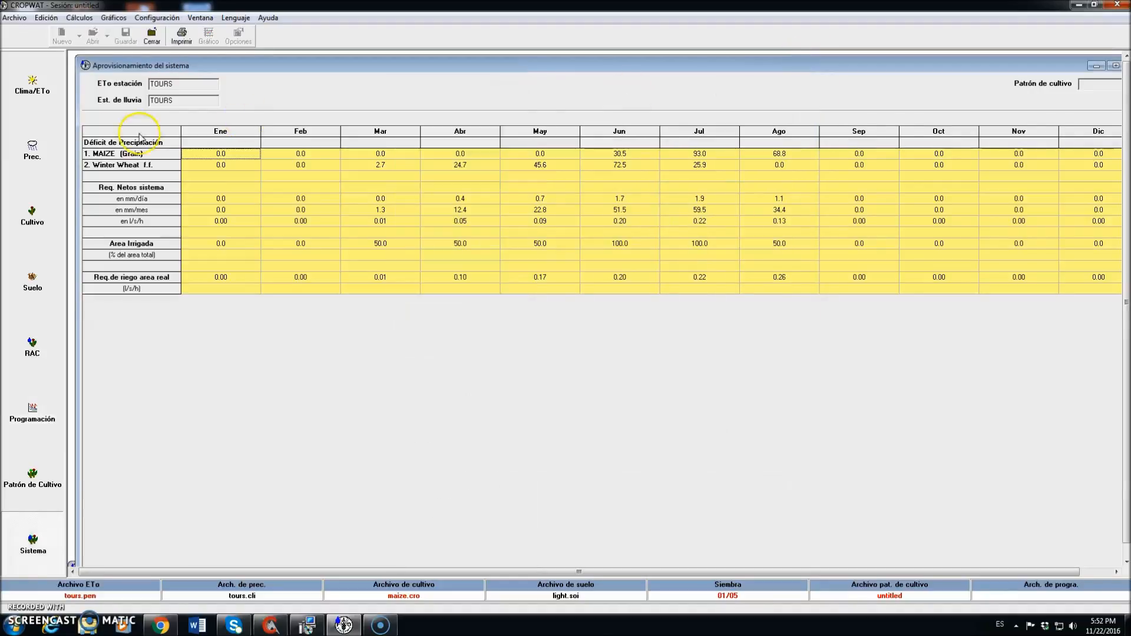
Step: Change the irrigation timing for non-flooded crops to Regar bajo o sobre agotamiento crítico at 80% of critical depletion
left_click(155, 18)
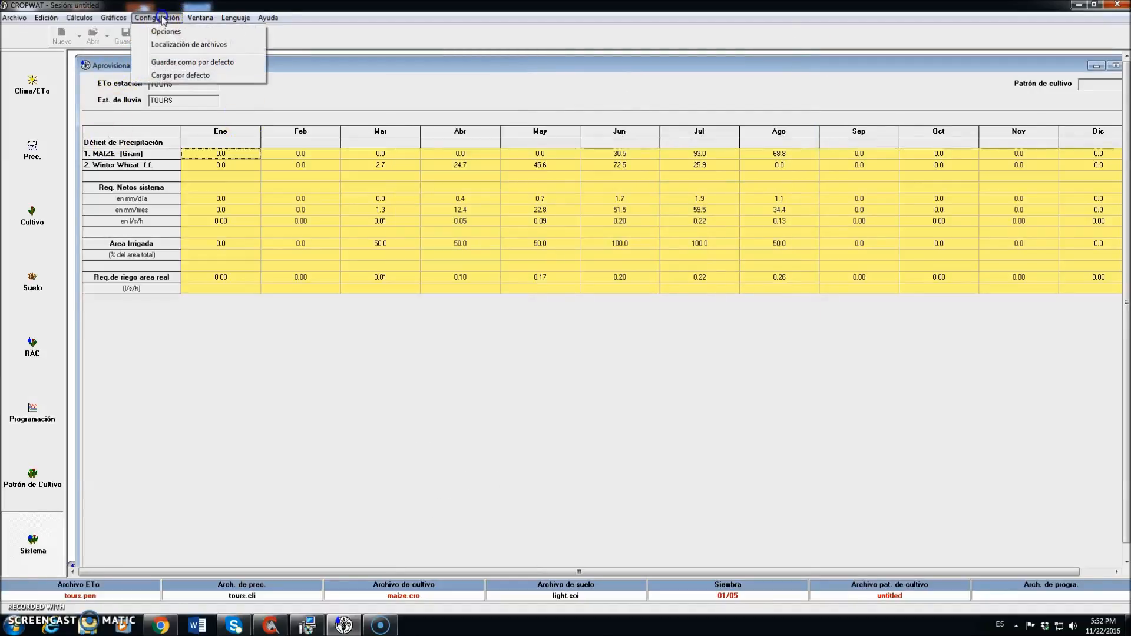
left_click(166, 32)
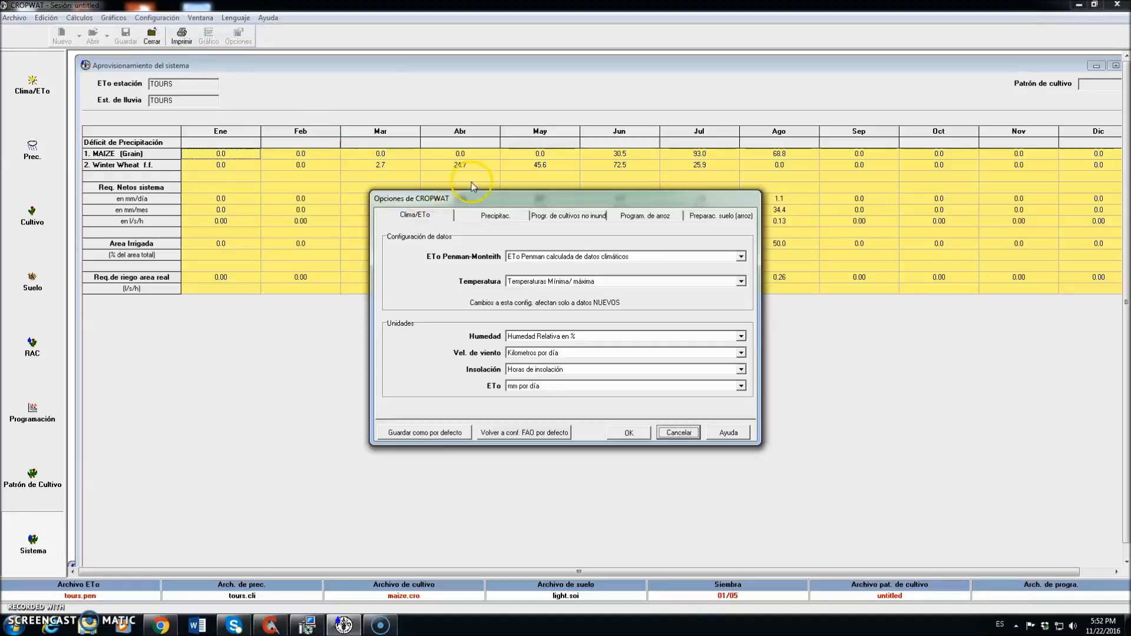
left_click(542, 214)
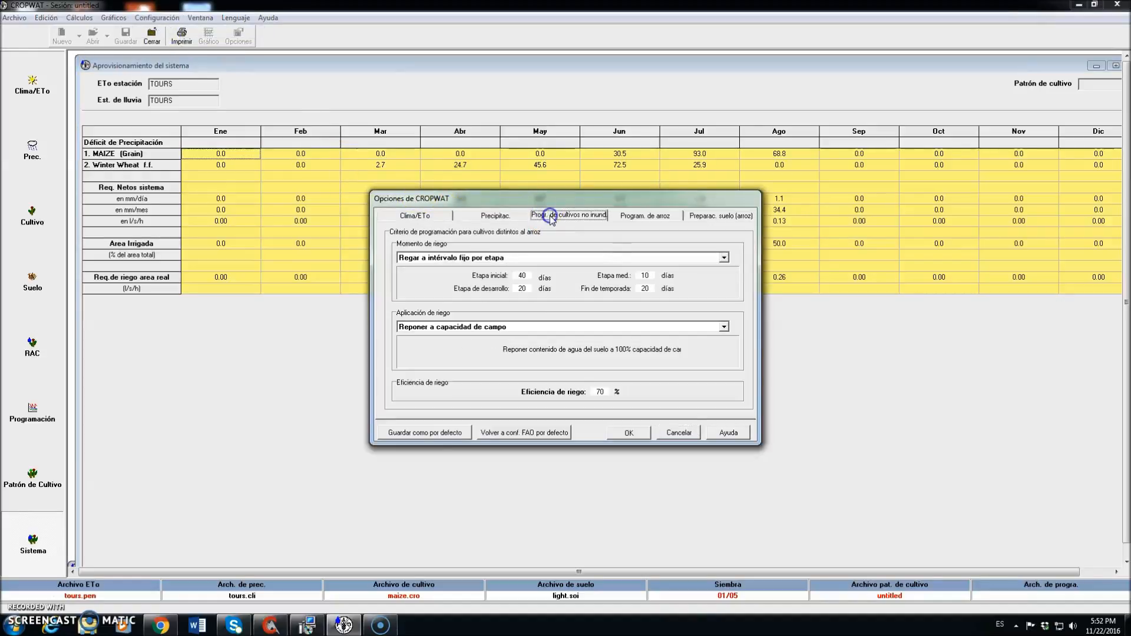
left_click(724, 260)
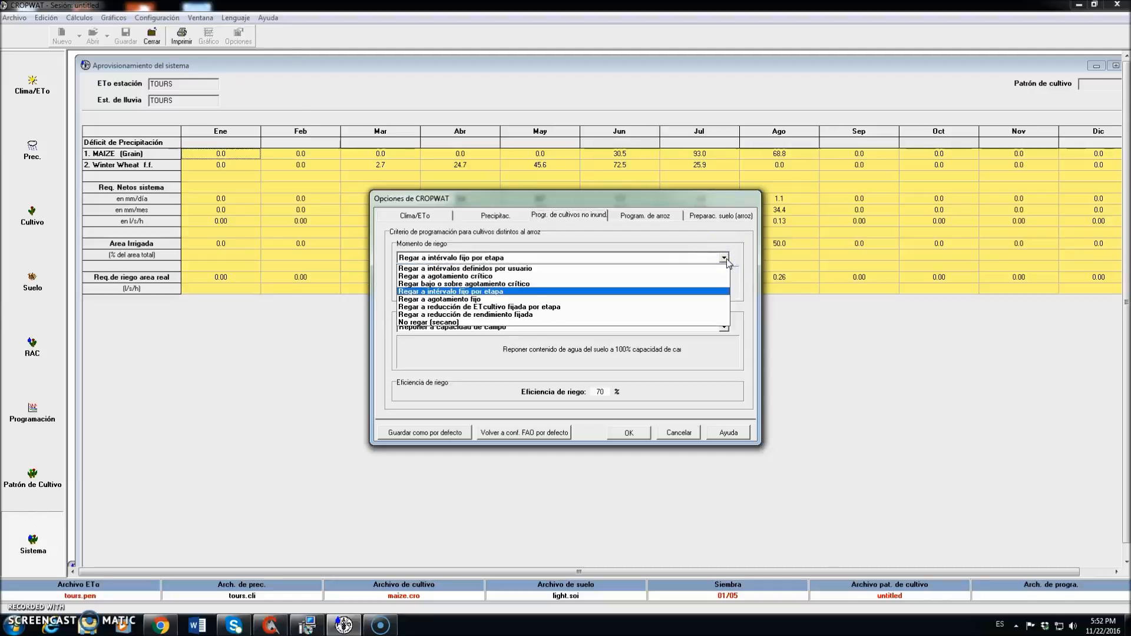
left_click(450, 284)
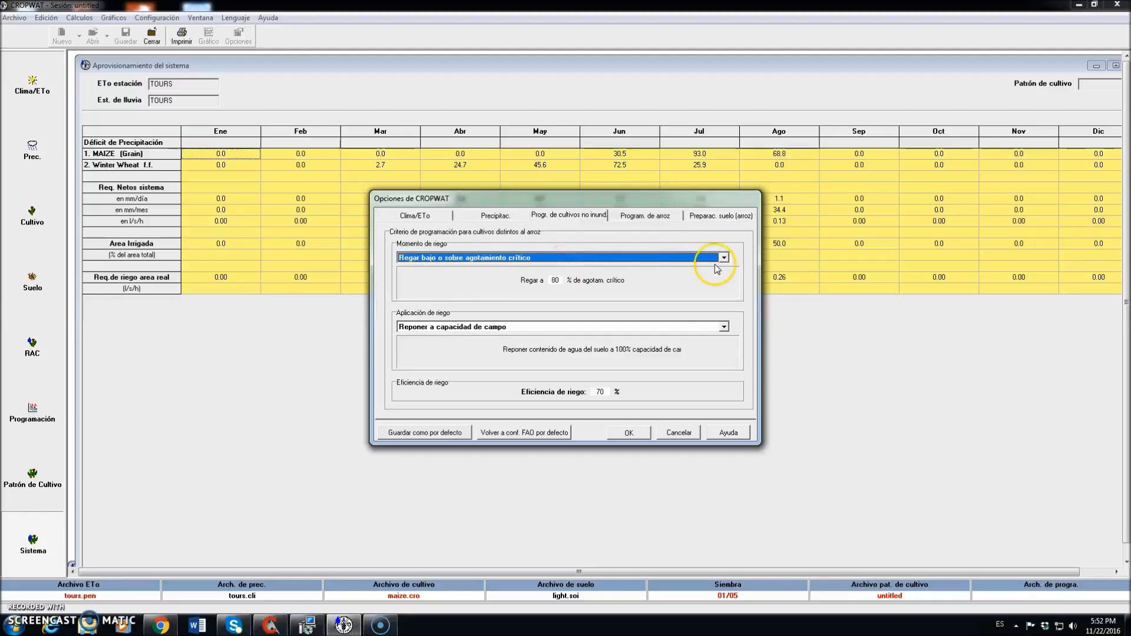
left_click(552, 281)
double_click(552, 281)
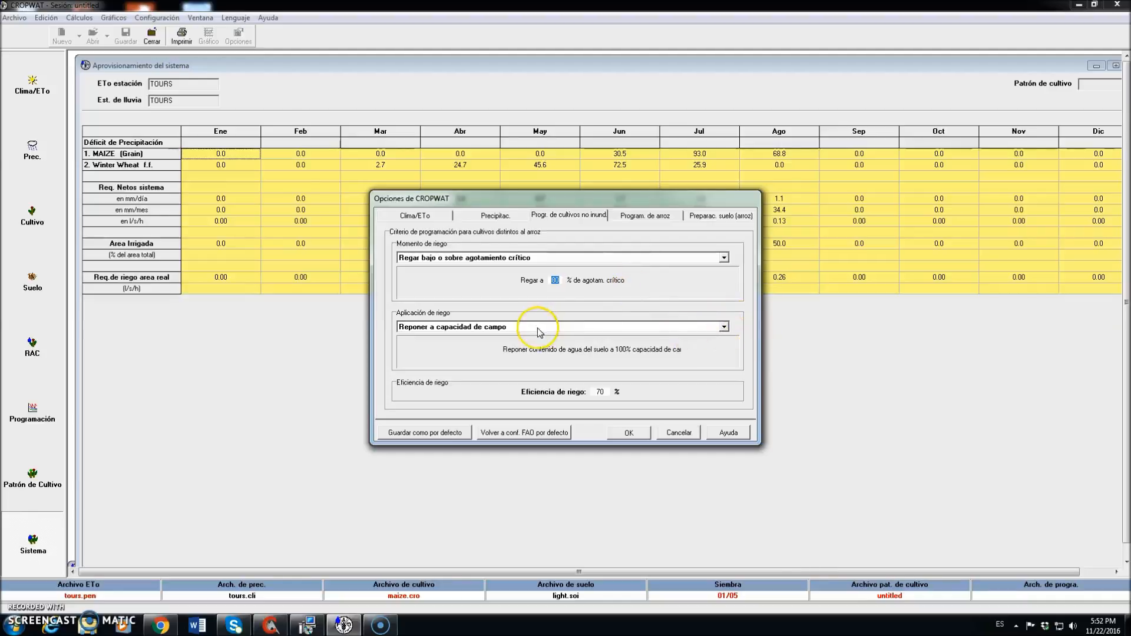
Step: Set the irrigation application to Reponer agua debajo / encima capacidad de campo at 120% of field capacity
left_click(724, 328)
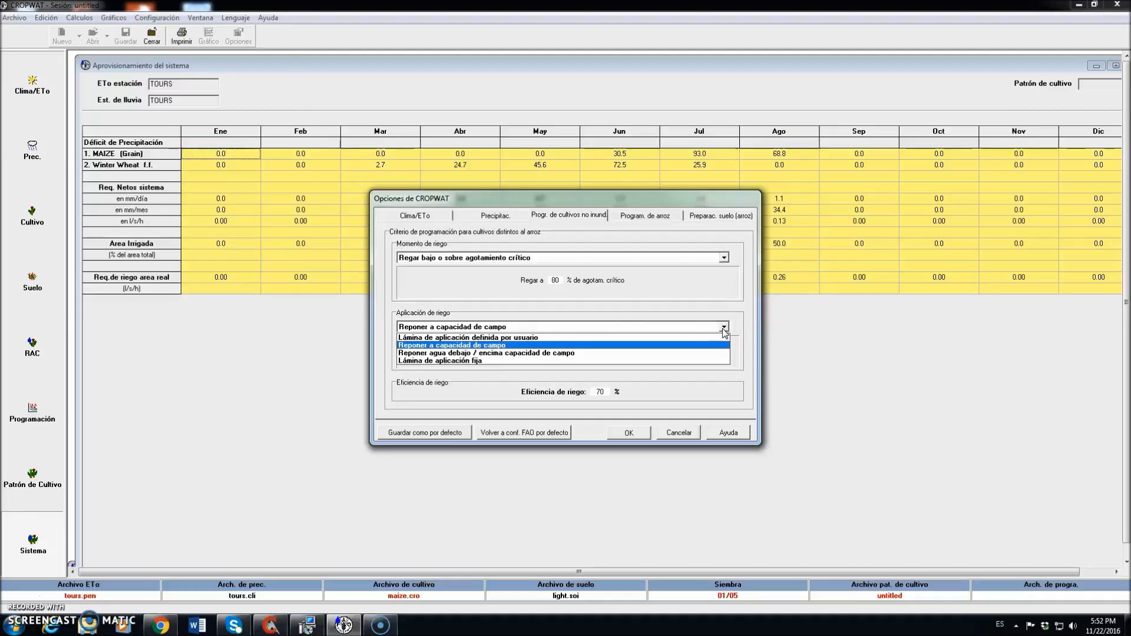
left_click(517, 353)
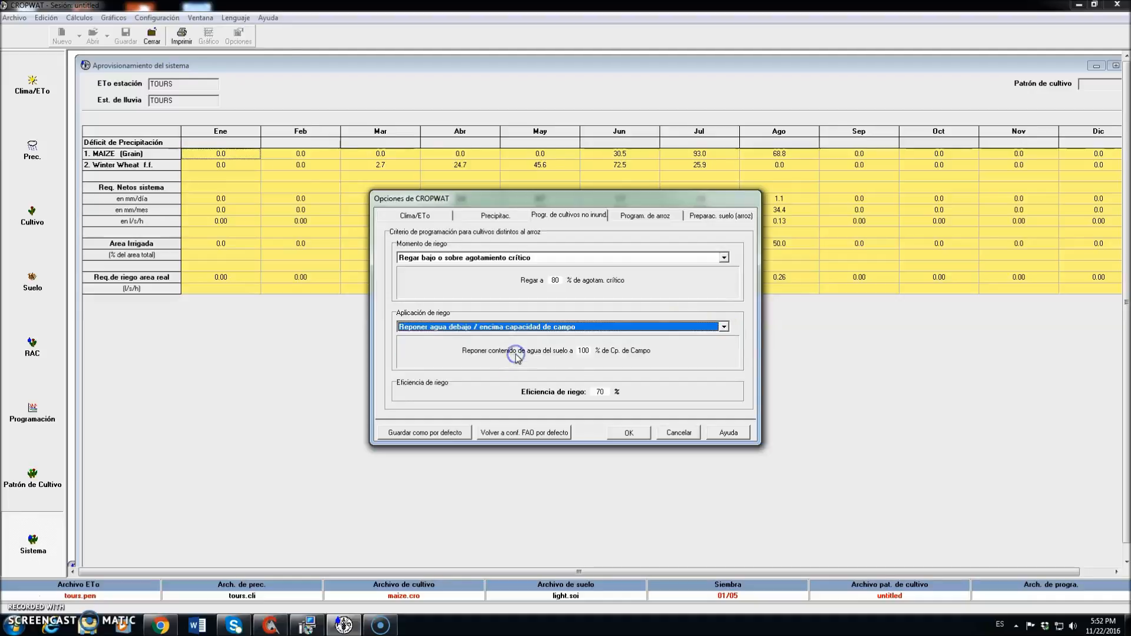
double_click(577, 351)
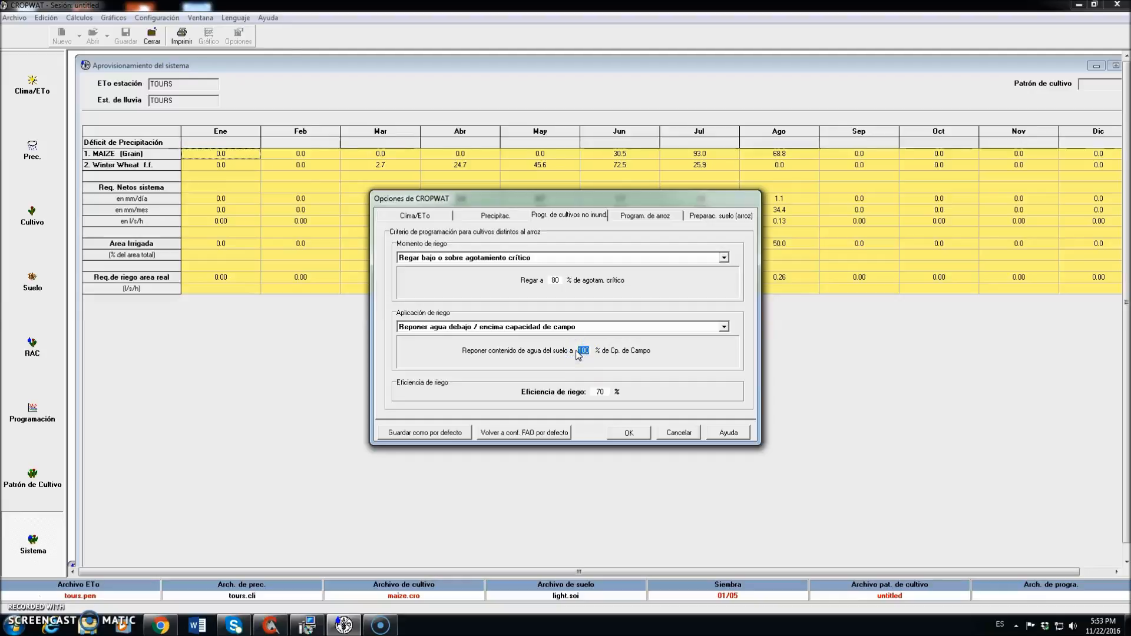
type("12")
Step: Apply the 80% depletion and 120% refill criteria, review the maize schedule's irrigation losses and efficiency, and close its window
left_click(629, 433)
left_click(37, 416)
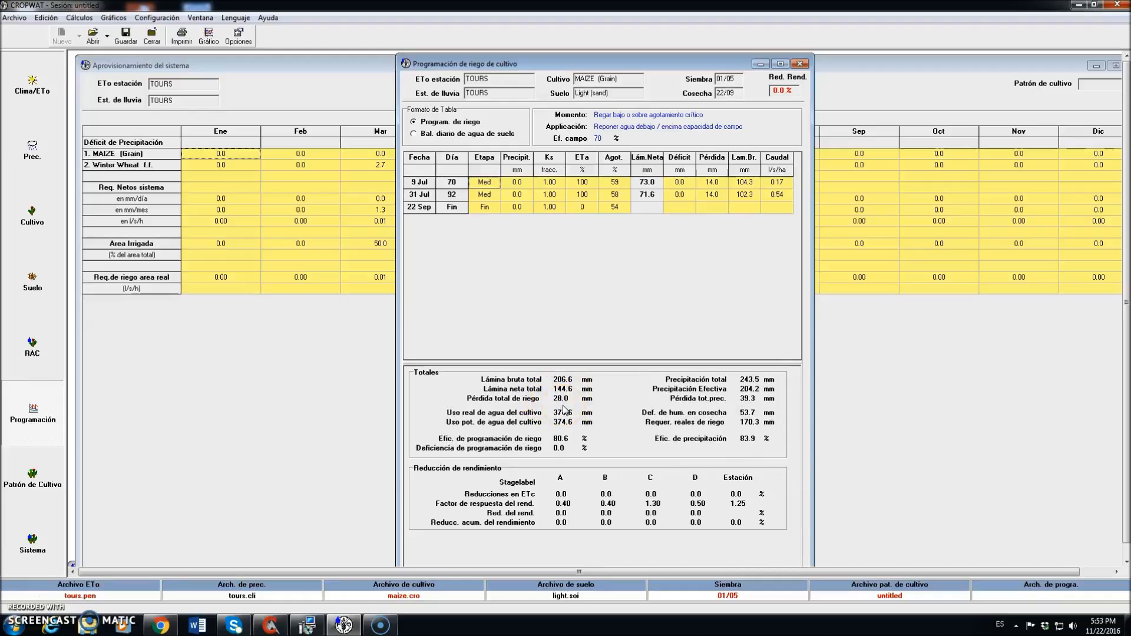
left_click(802, 64)
Step: Change the irrigation timing to Regar a agotamiento crítico, keeping Reponer agua debajo / encima capacidad de campo as the application method
left_click(157, 18)
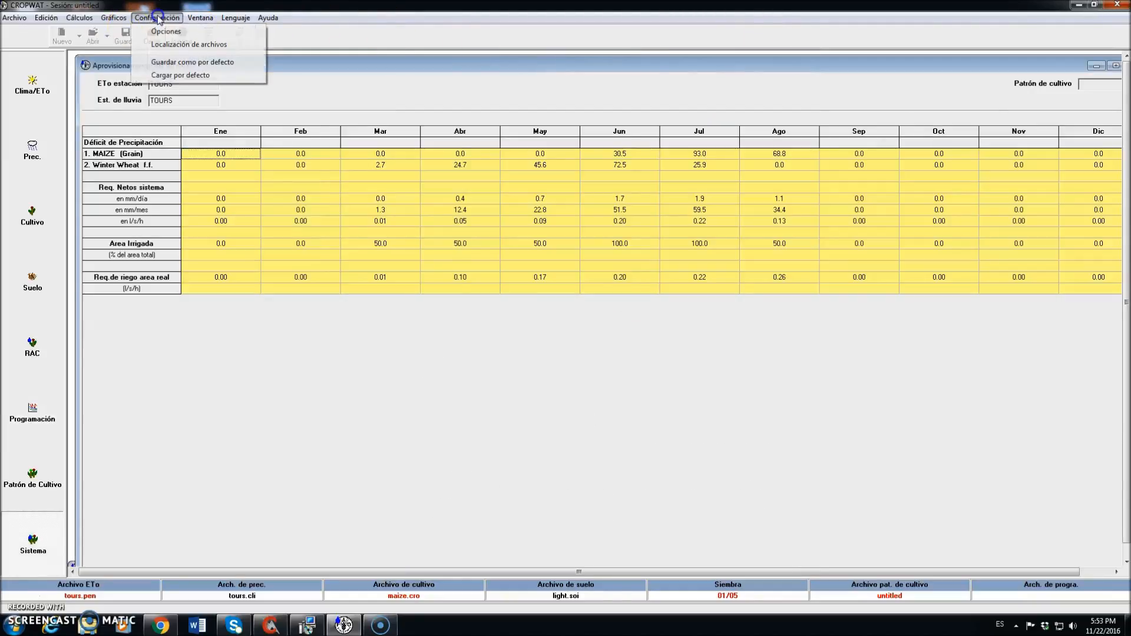
left_click(165, 31)
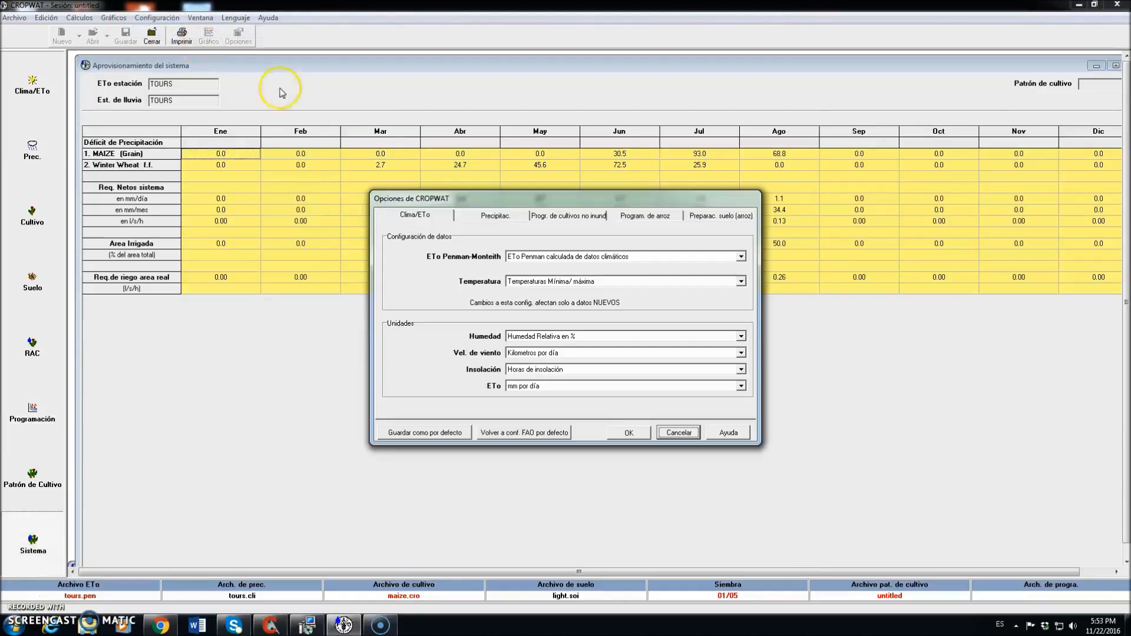
left_click(571, 219)
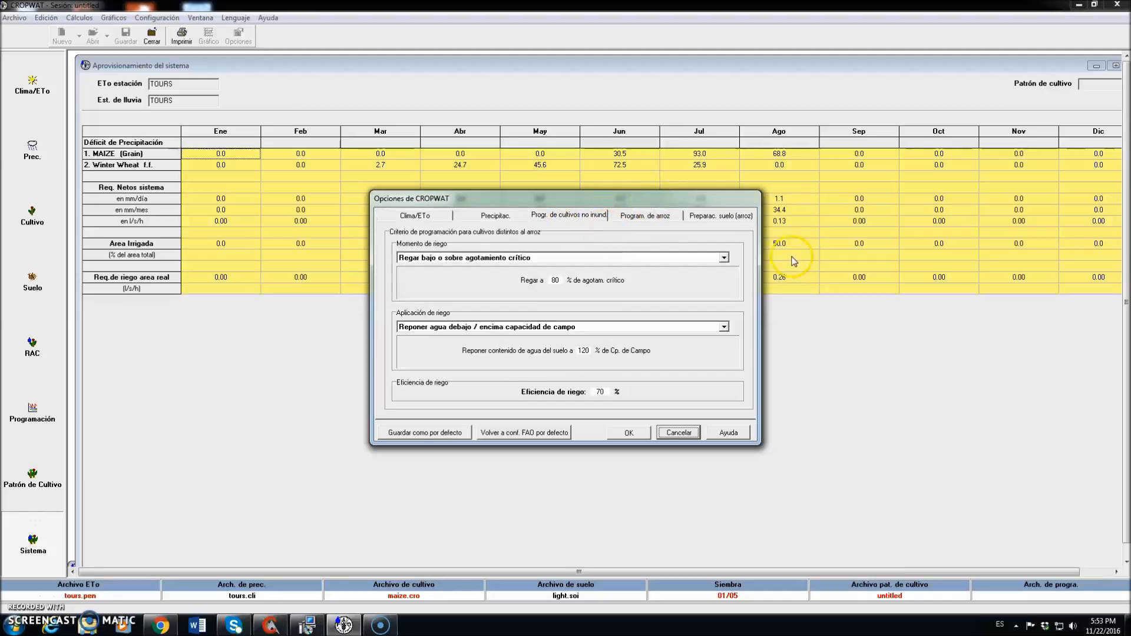
left_click(724, 258)
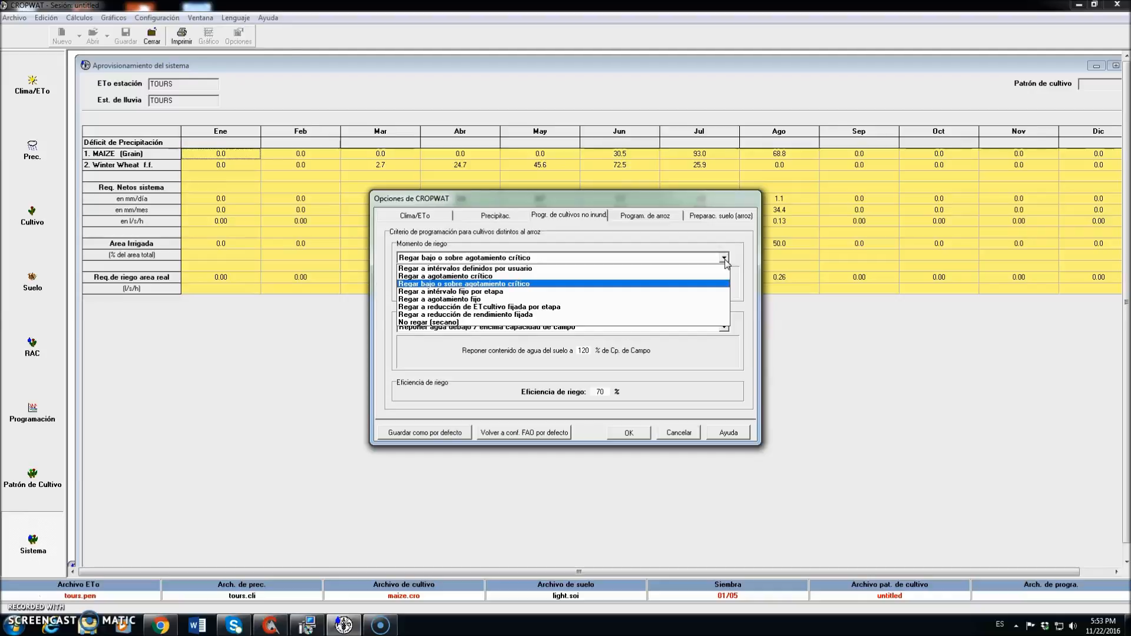
left_click(472, 276)
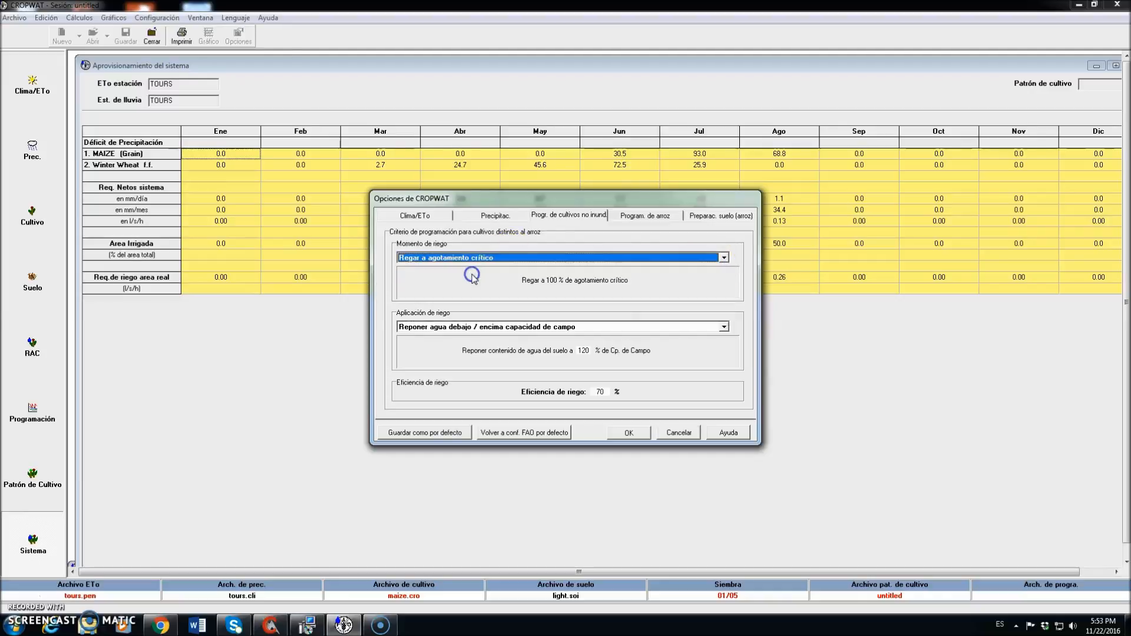
left_click(724, 328)
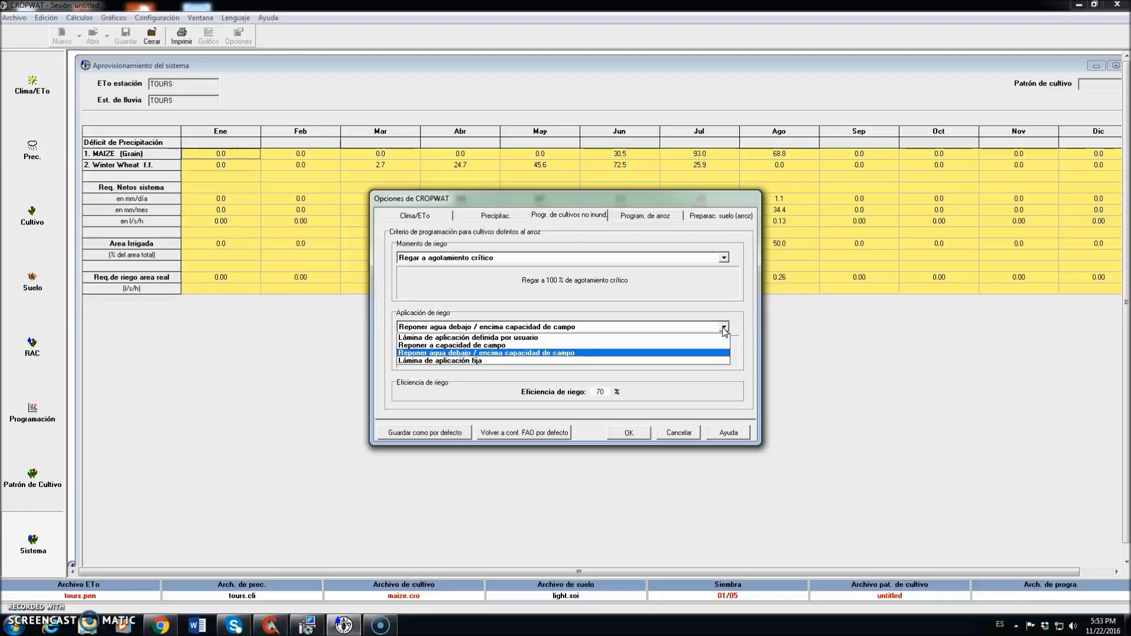
left_click(494, 354)
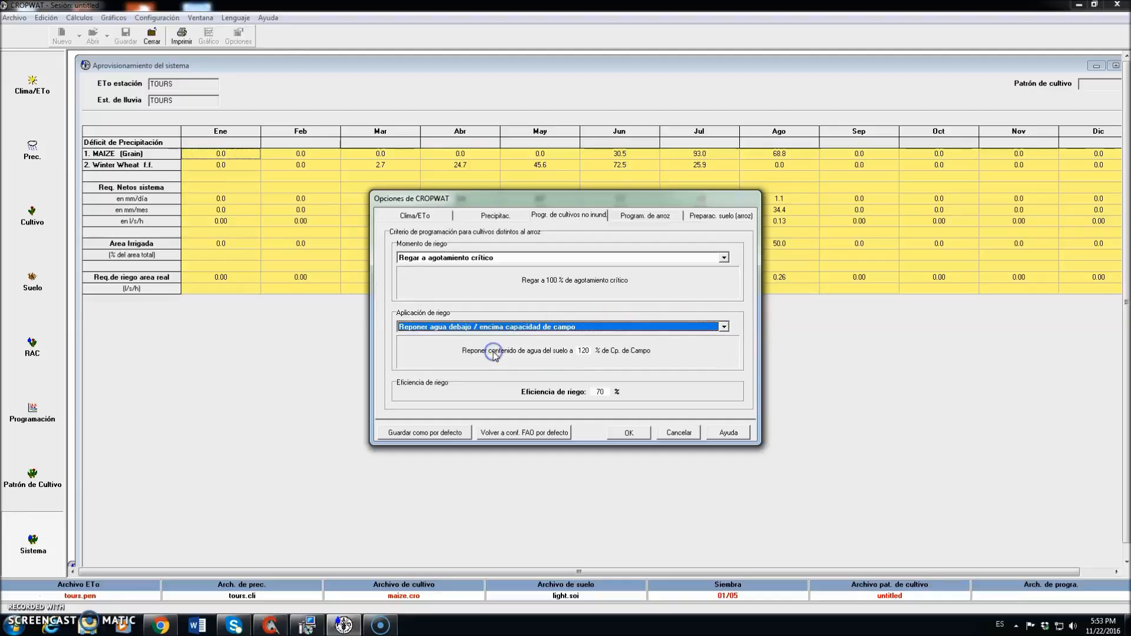
Step: Set the refill level to 80% of field capacity, apply it, and review the recalculated maize irrigation schedule
double_click(582, 351)
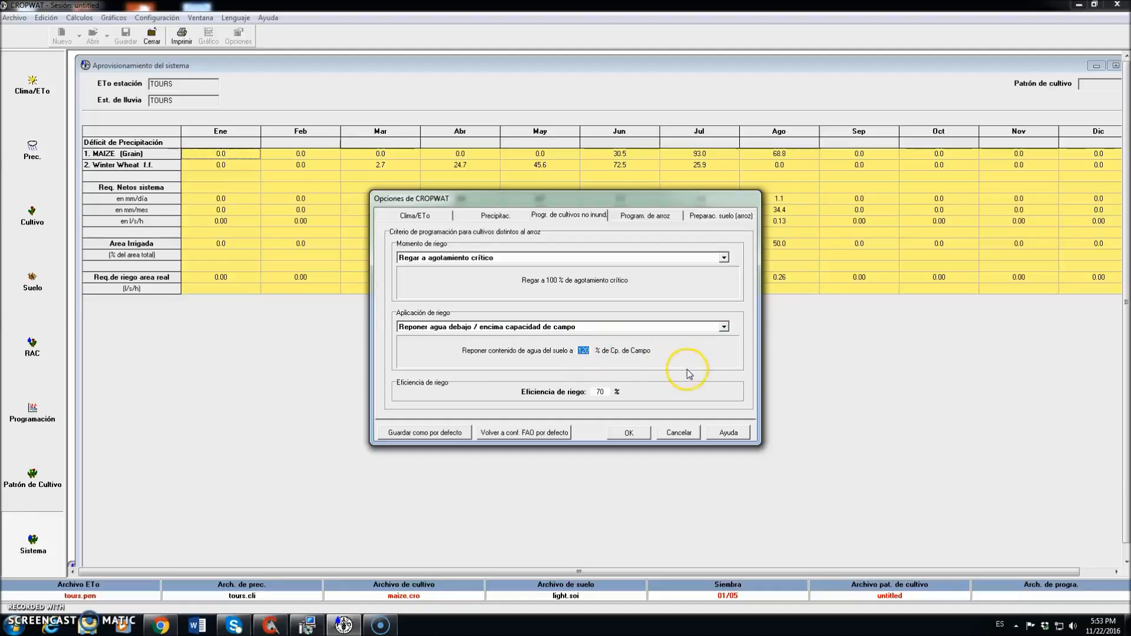
type("80")
left_click(629, 433)
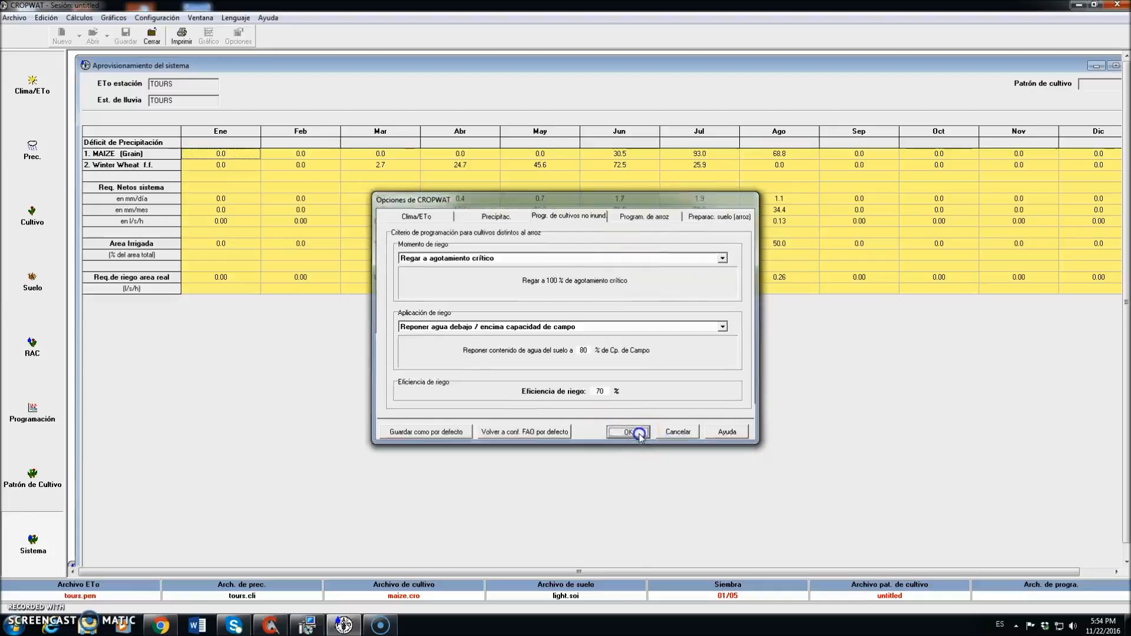
left_click(41, 411)
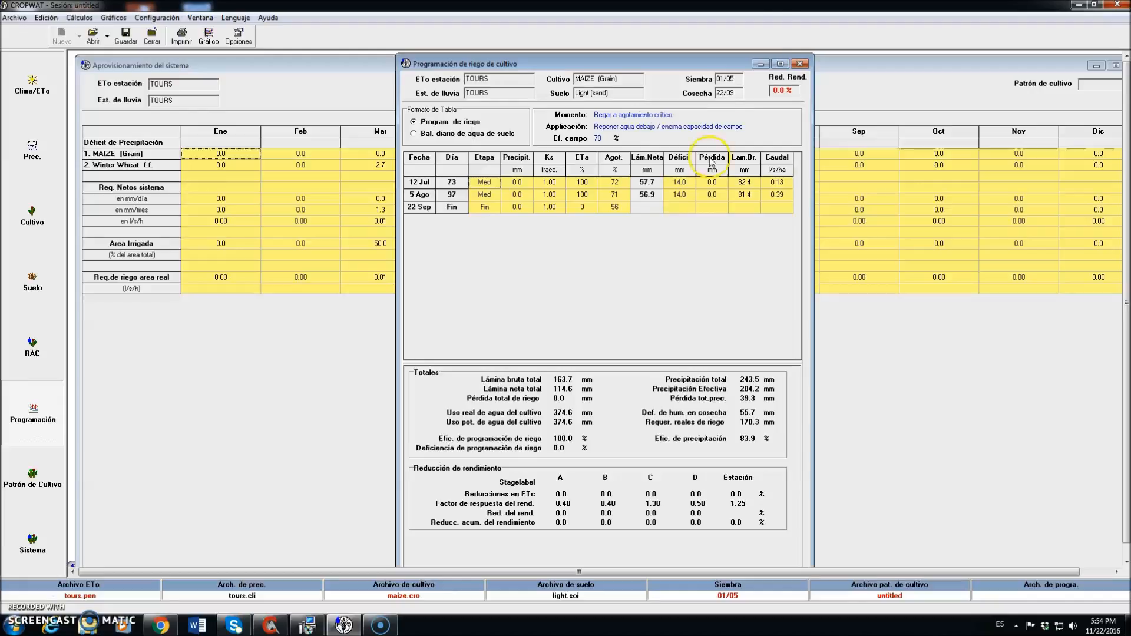
left_click(800, 64)
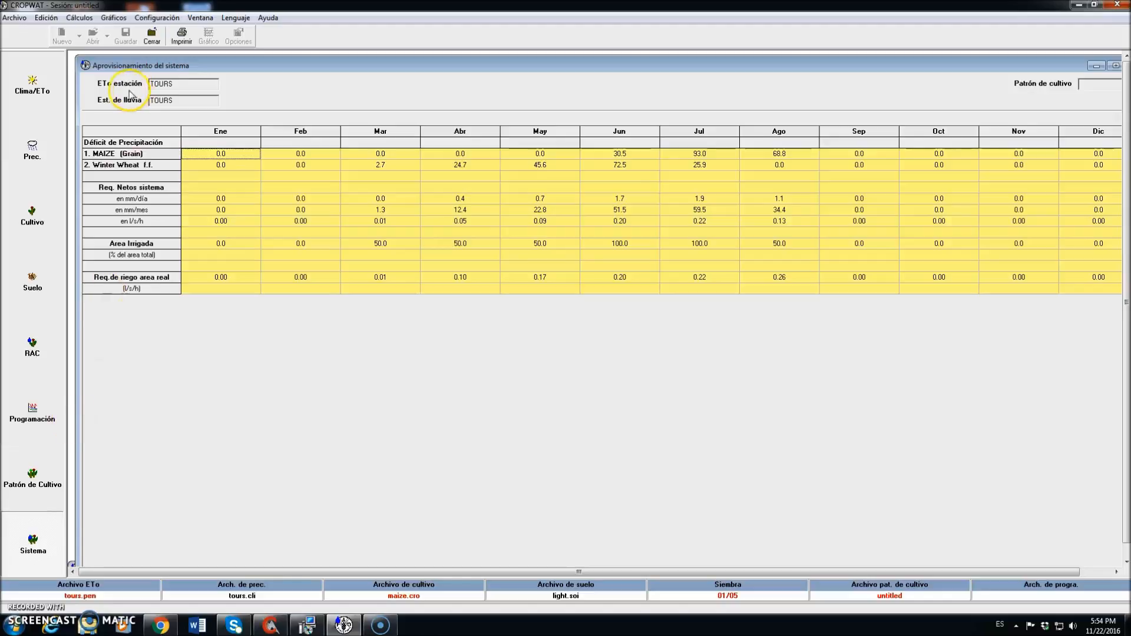
Step: Open the Clima/ETo/Precipit. chart and show precipitation as bars with ETo as a line
left_click(114, 17)
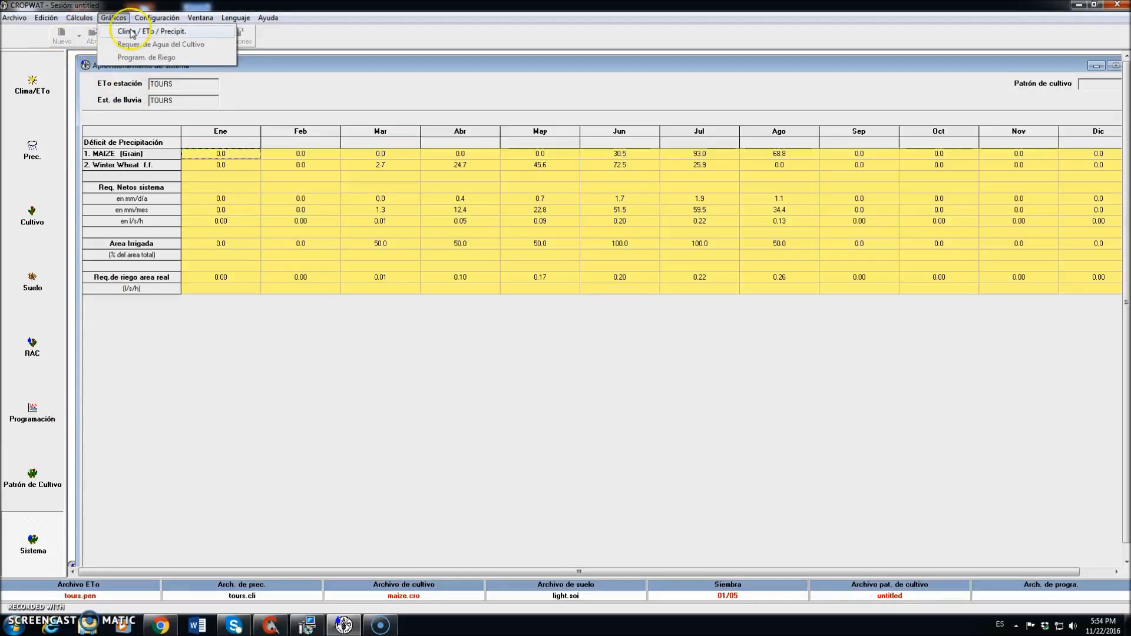
left_click(131, 35)
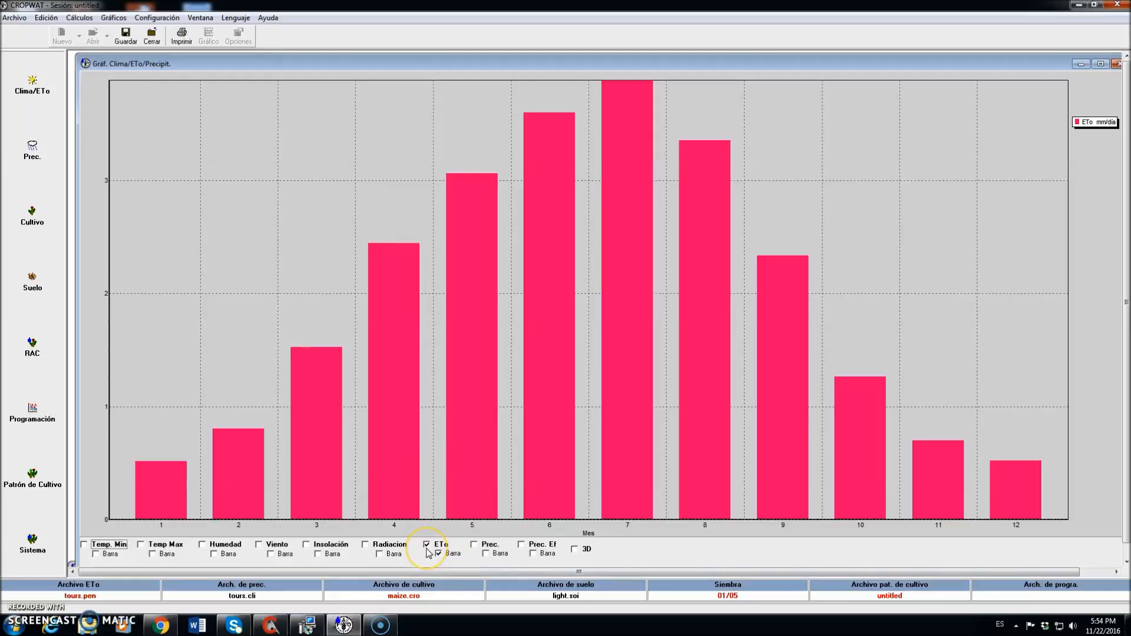
left_click(474, 544)
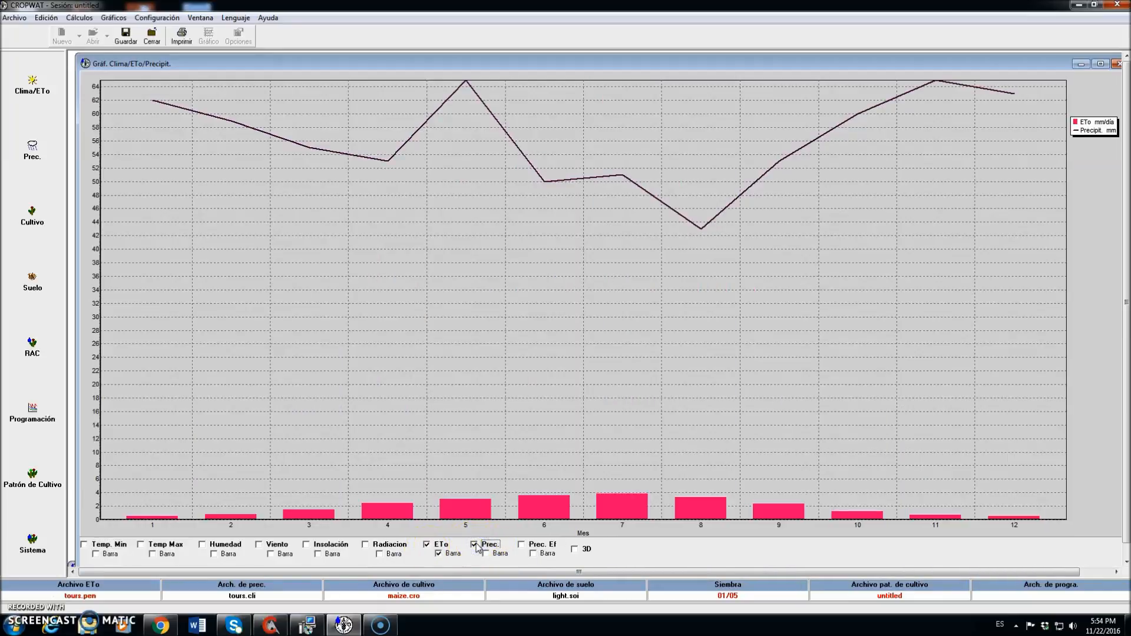
left_click(485, 553)
left_click(438, 554)
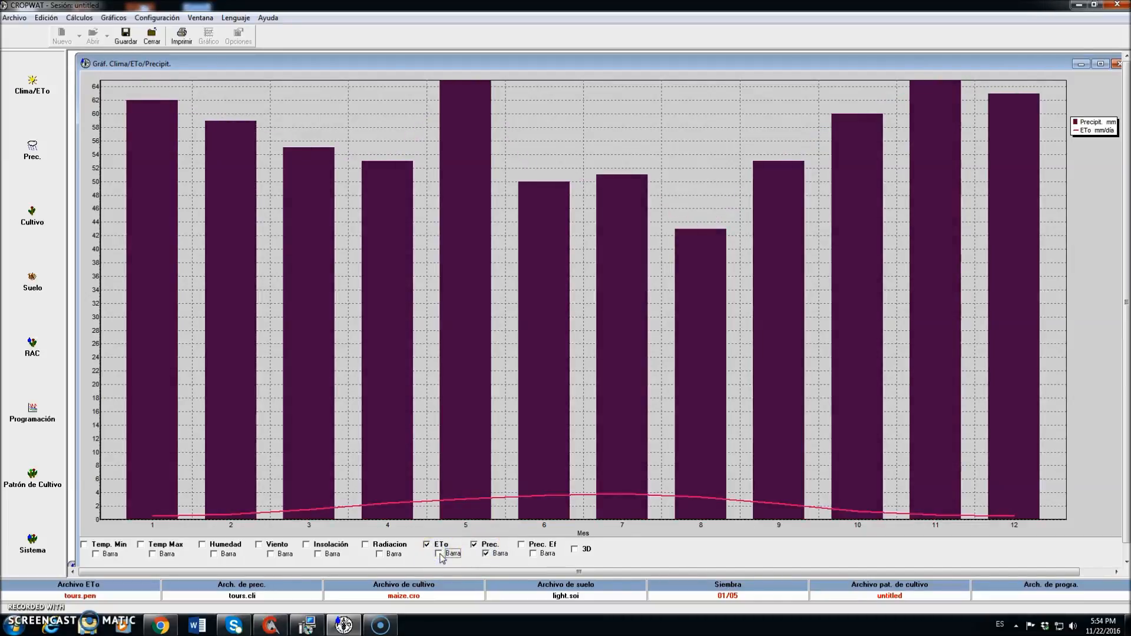
Step: Add effective precipitation to the climate chart as bars and switch ETo back to bars
left_click(520, 544)
left_click(533, 553)
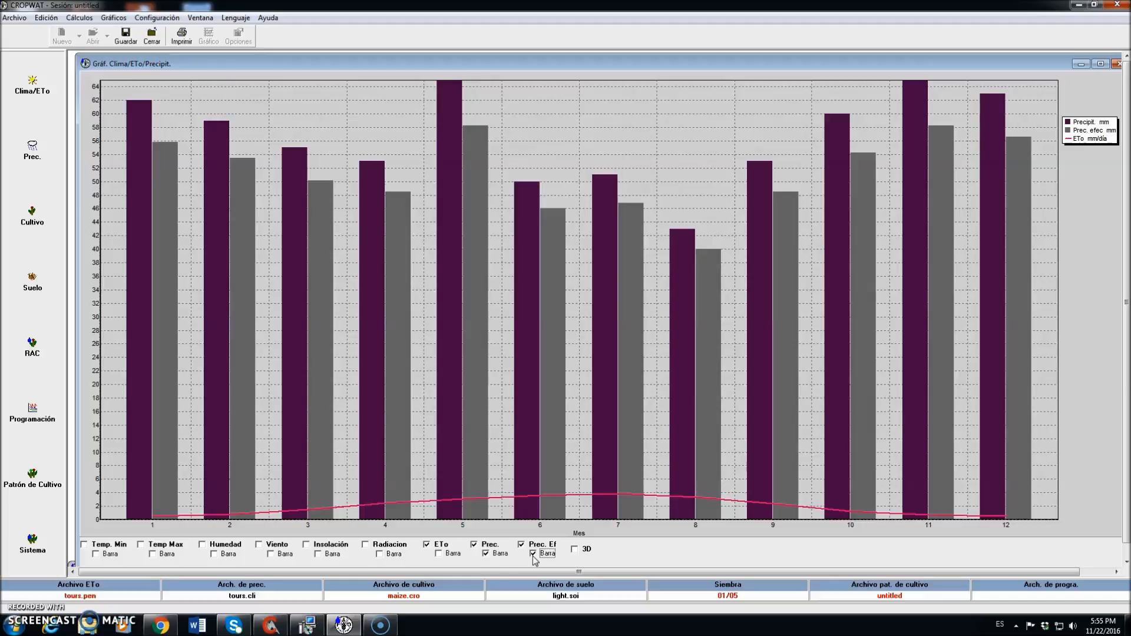
left_click(439, 555)
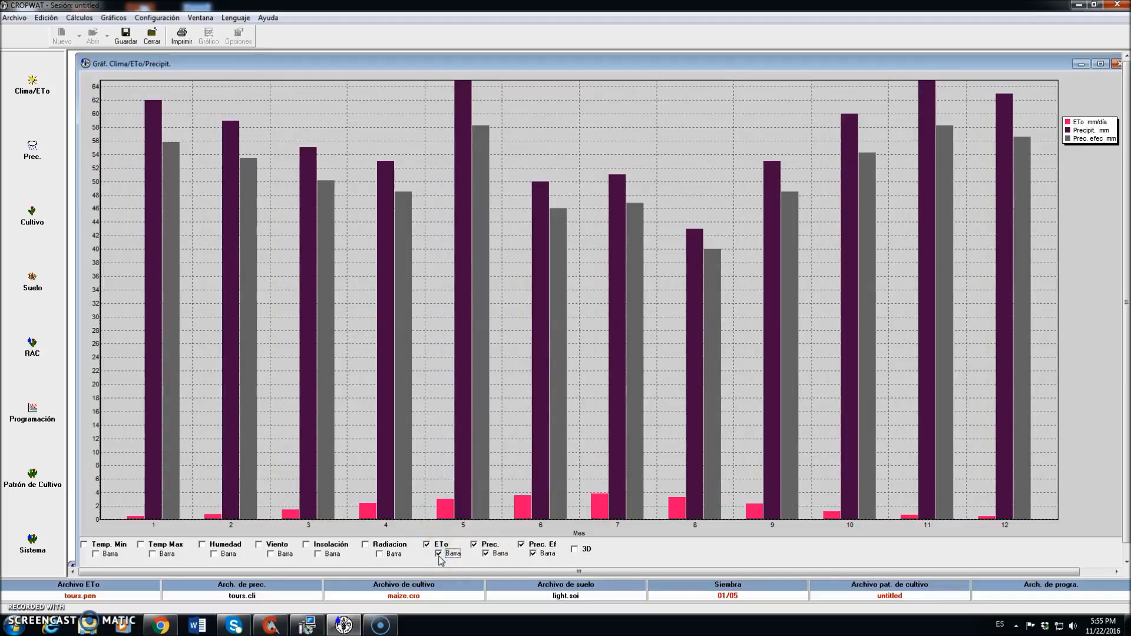
Step: Open the irrigation schedule for maize over the climate chart
left_click(113, 17)
mouse_move(164, 22)
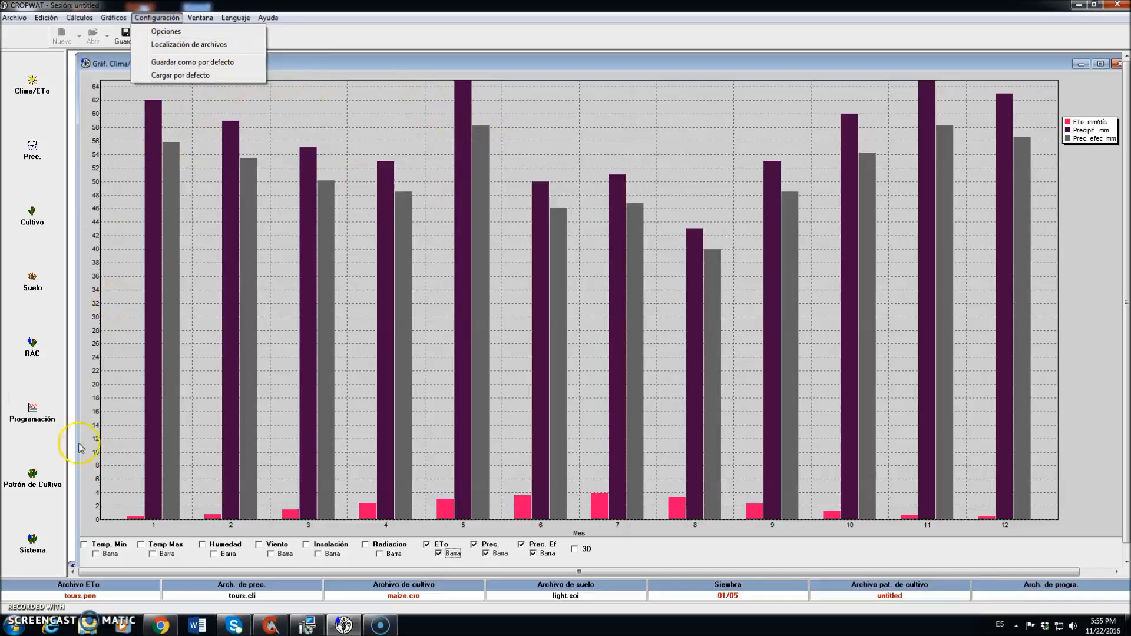
left_click(33, 408)
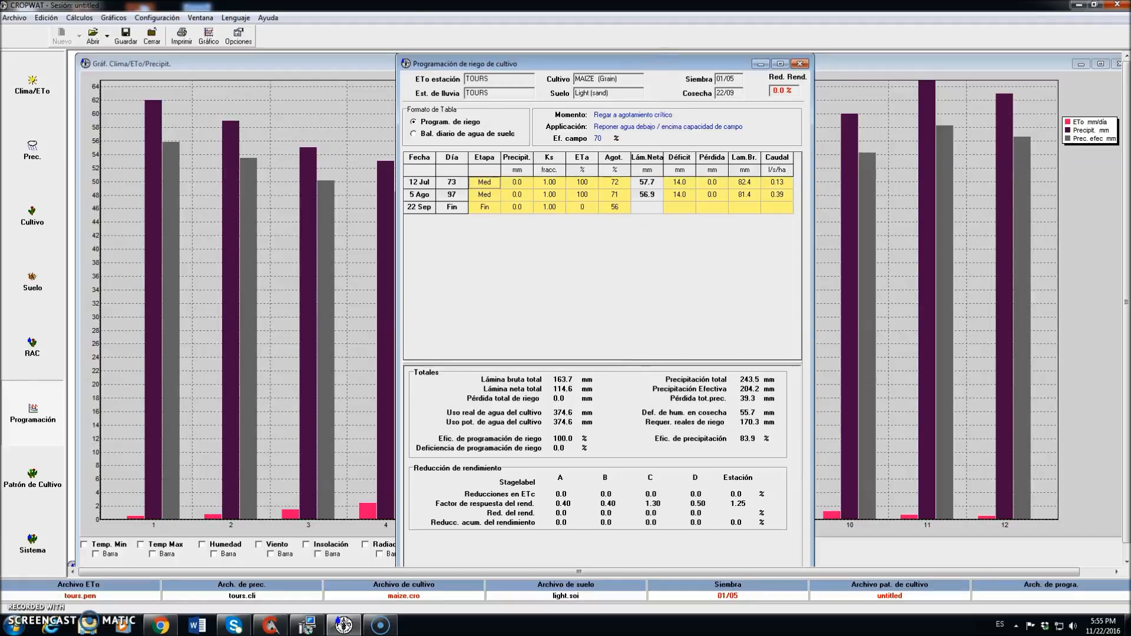
Step: Change the irrigation timing for non-flooded crops to Regar a intérvalo fijo por etapa, with 10 days for all four stages
left_click(158, 18)
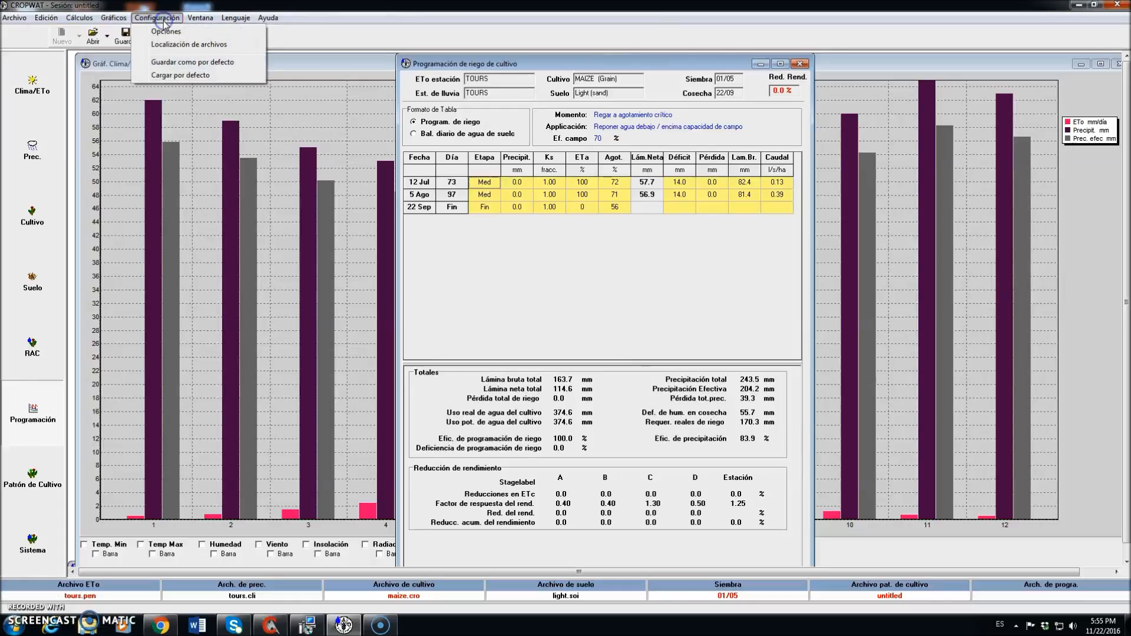
left_click(168, 30)
left_click(579, 216)
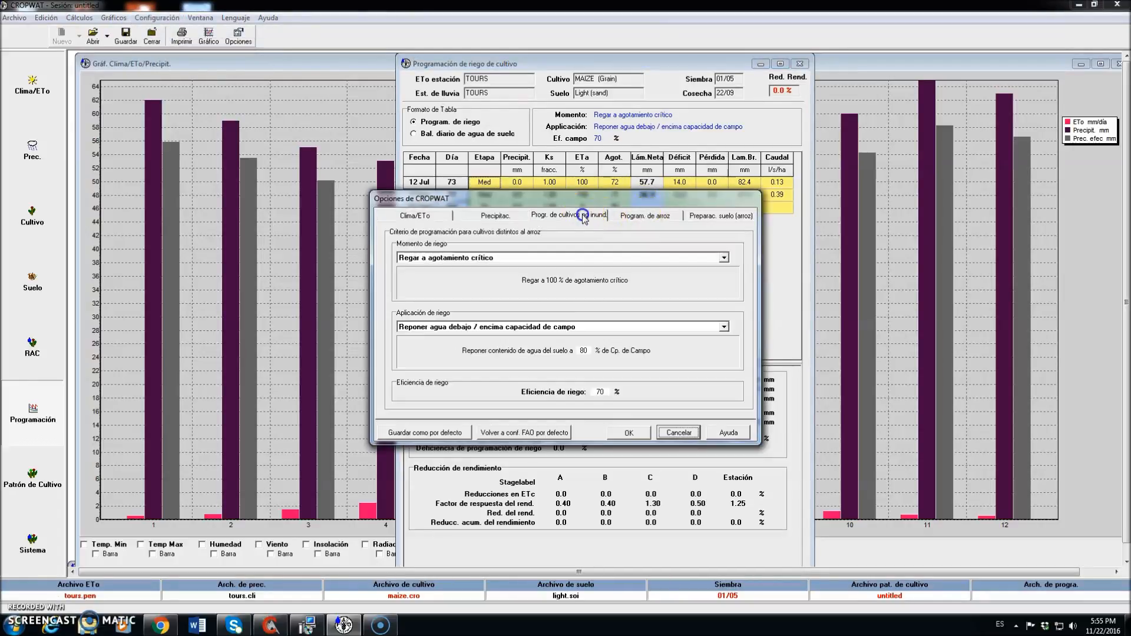
left_click(724, 258)
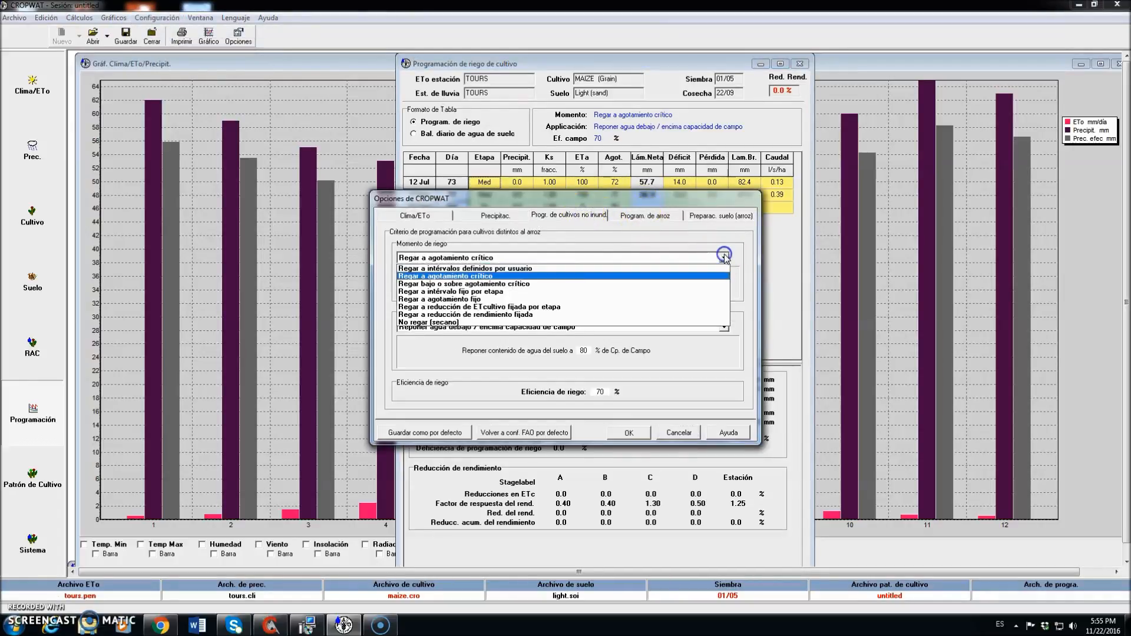
left_click(500, 293)
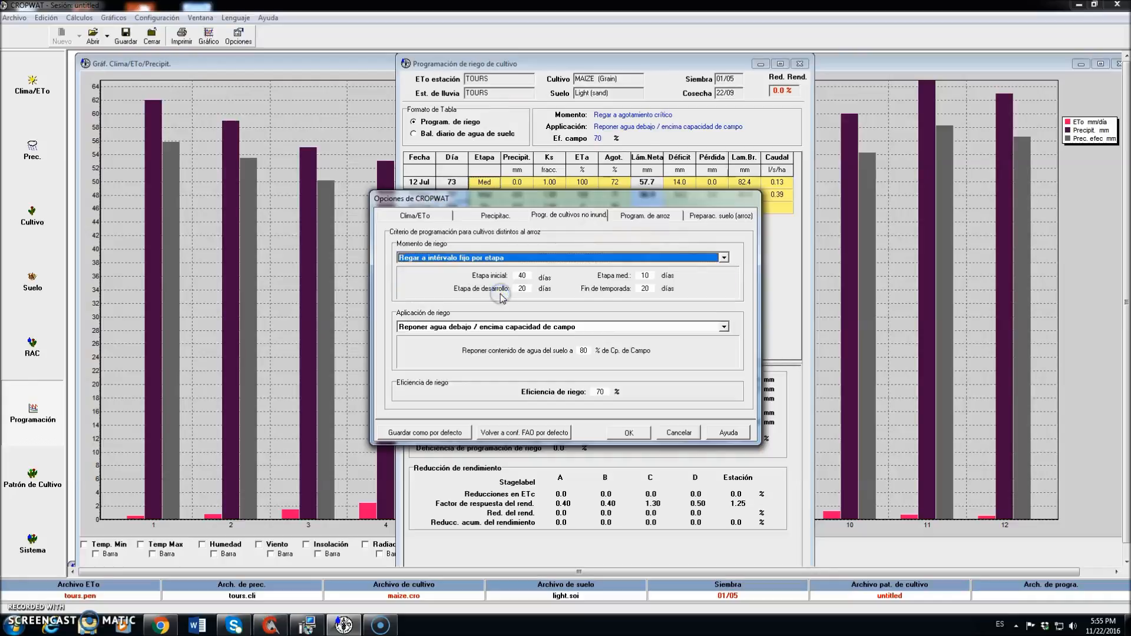
left_click(508, 275)
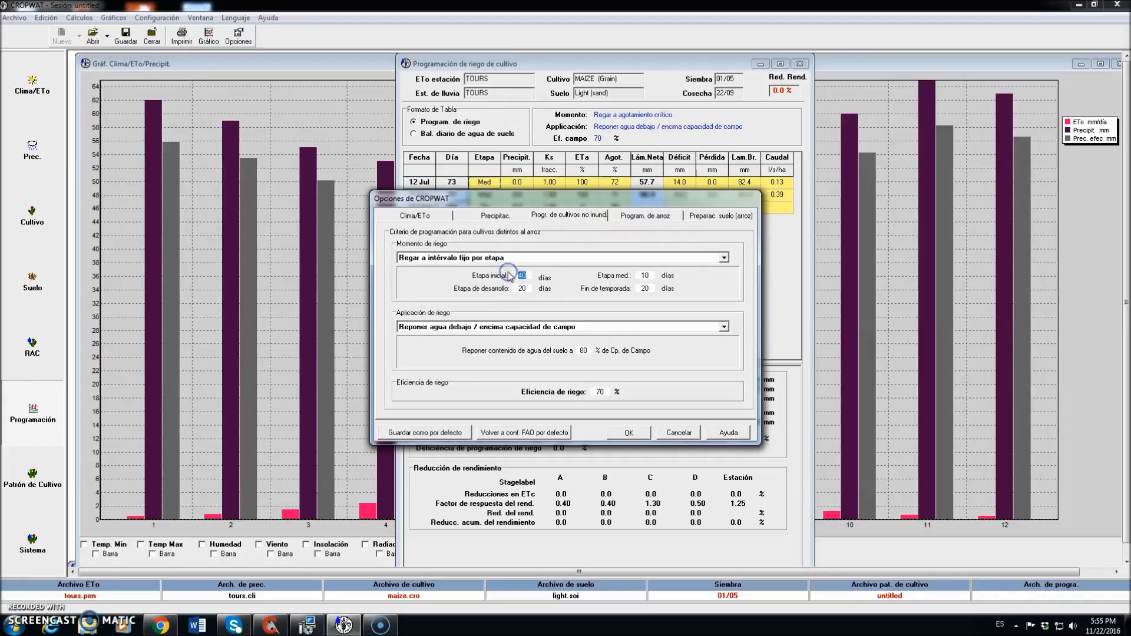
type("10")
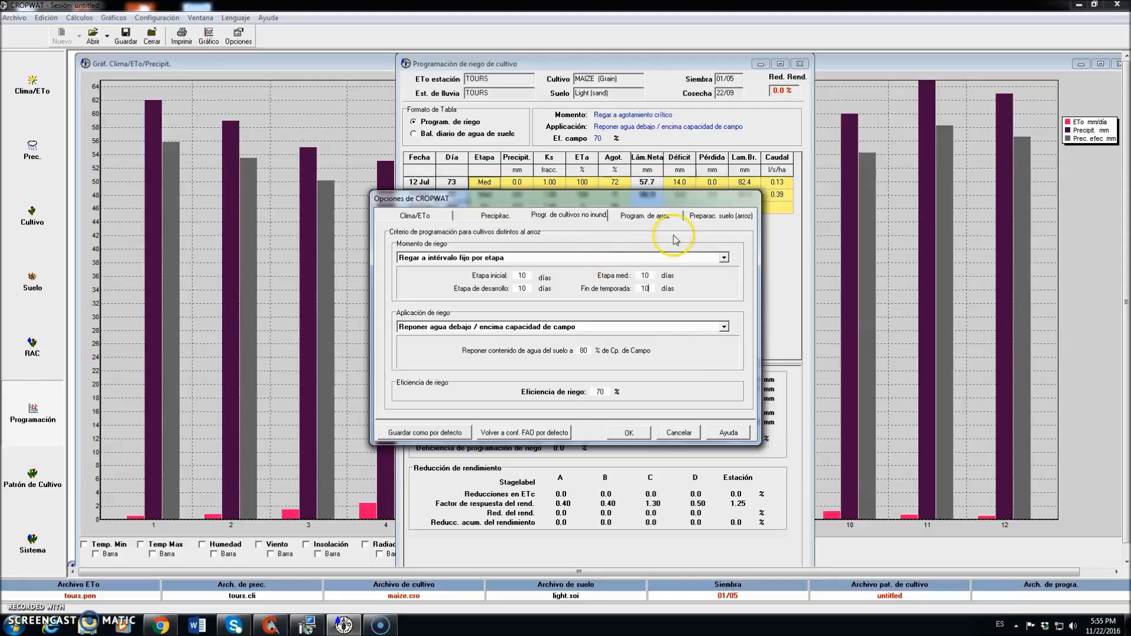
Step: Set the irrigation application to Reponer a capacidad de campo and apply the options to the maize schedule
left_click(724, 328)
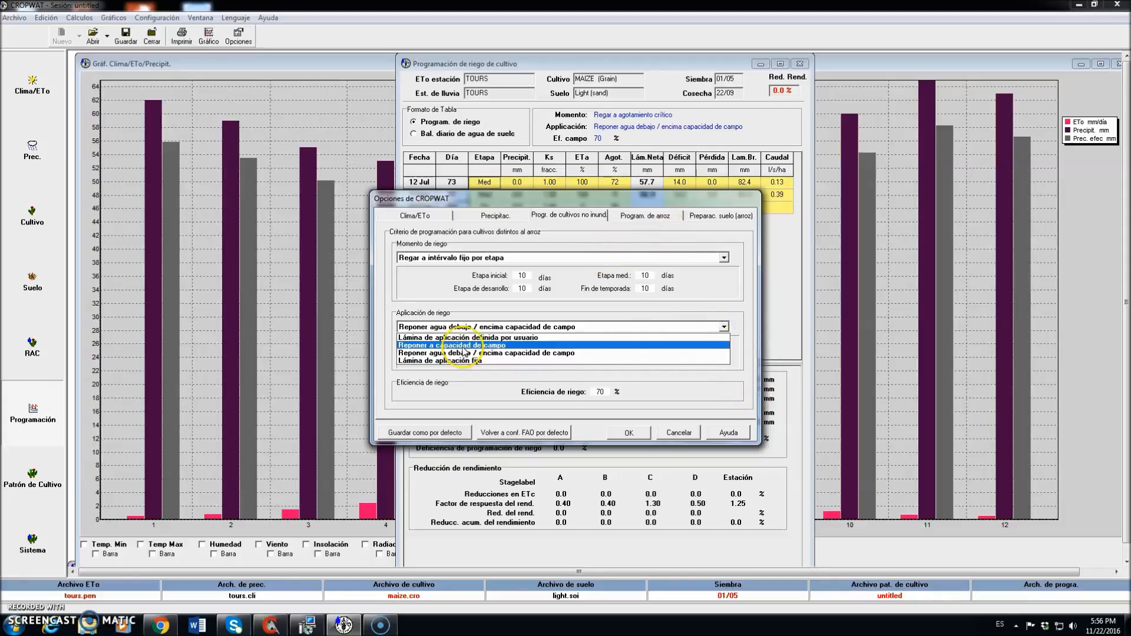
left_click(464, 346)
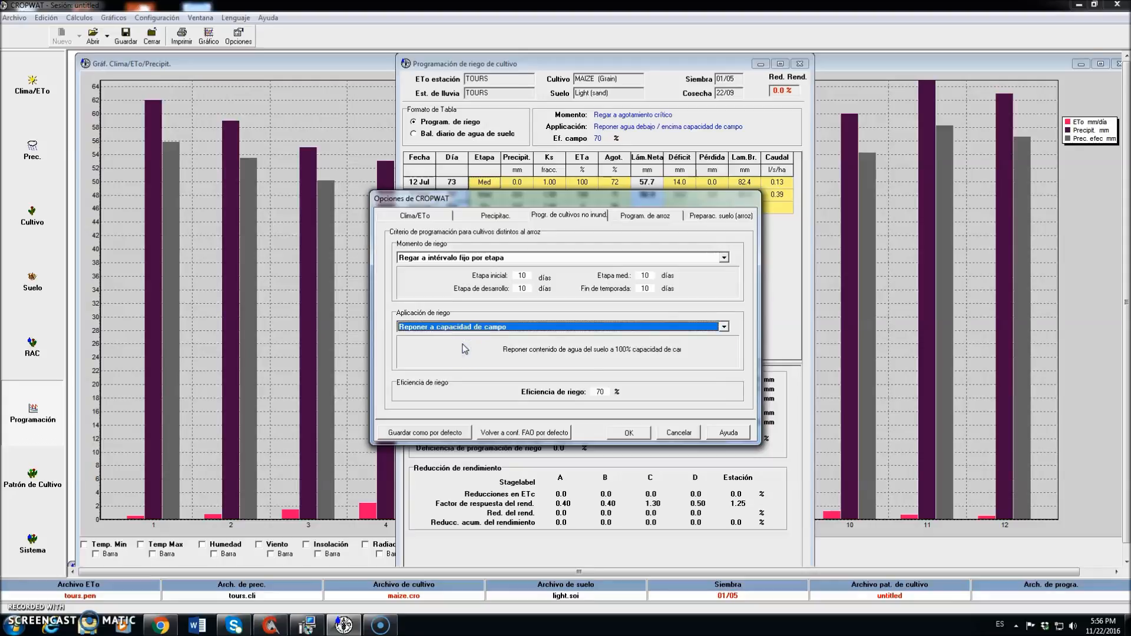
left_click(626, 432)
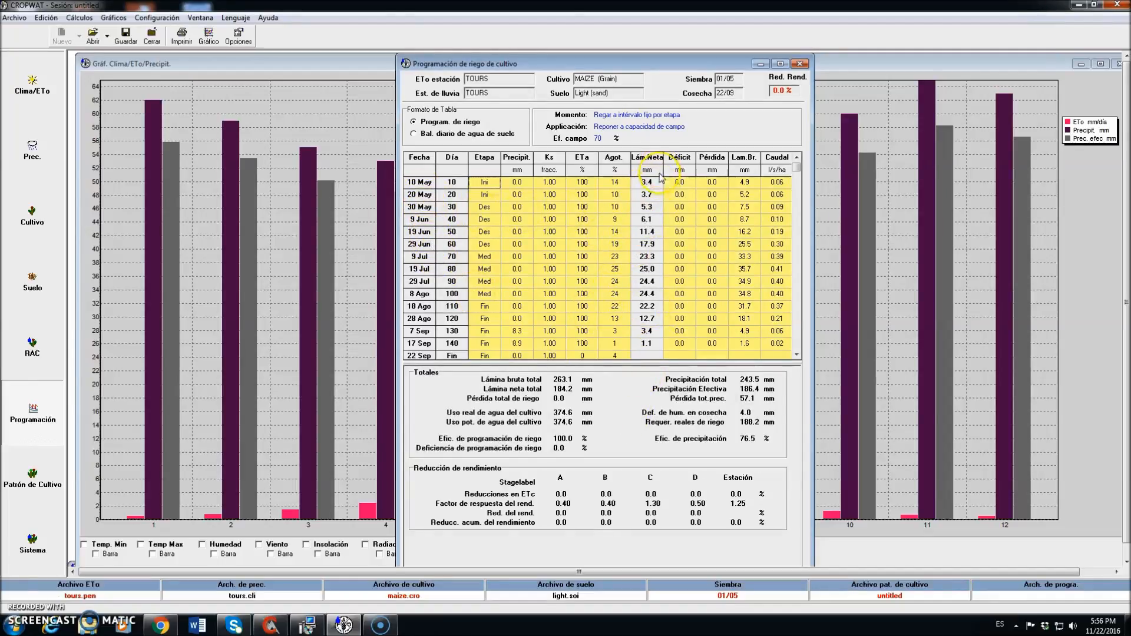
Step: Review the net depths, deficits and losses throughout the 10-day interval maize schedule, and close its window
left_click(796, 356)
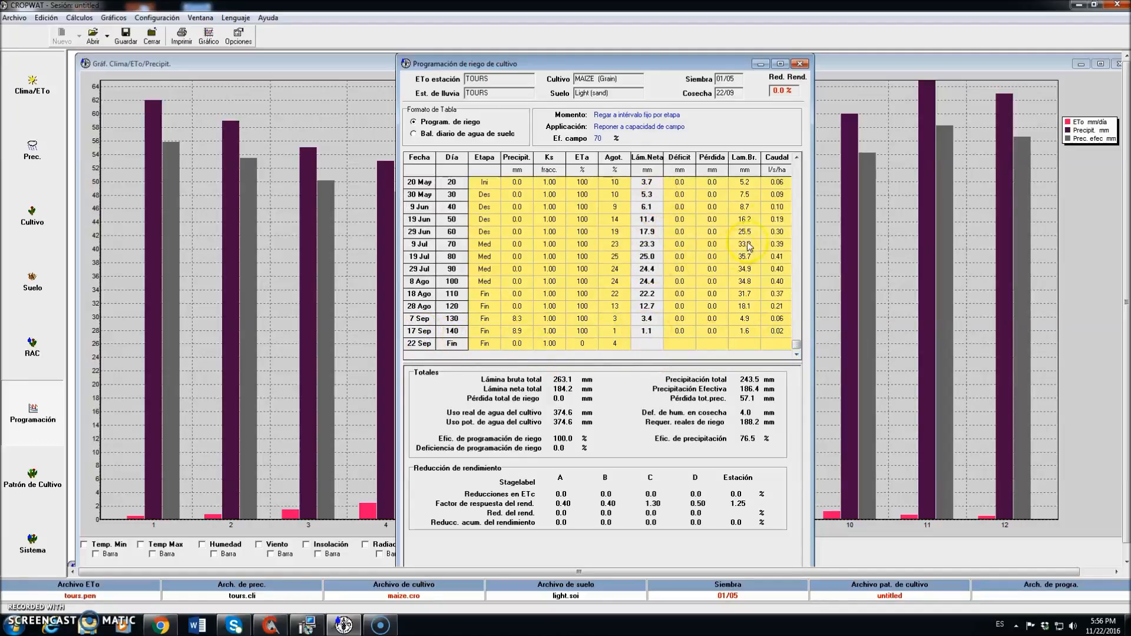
left_click(796, 158)
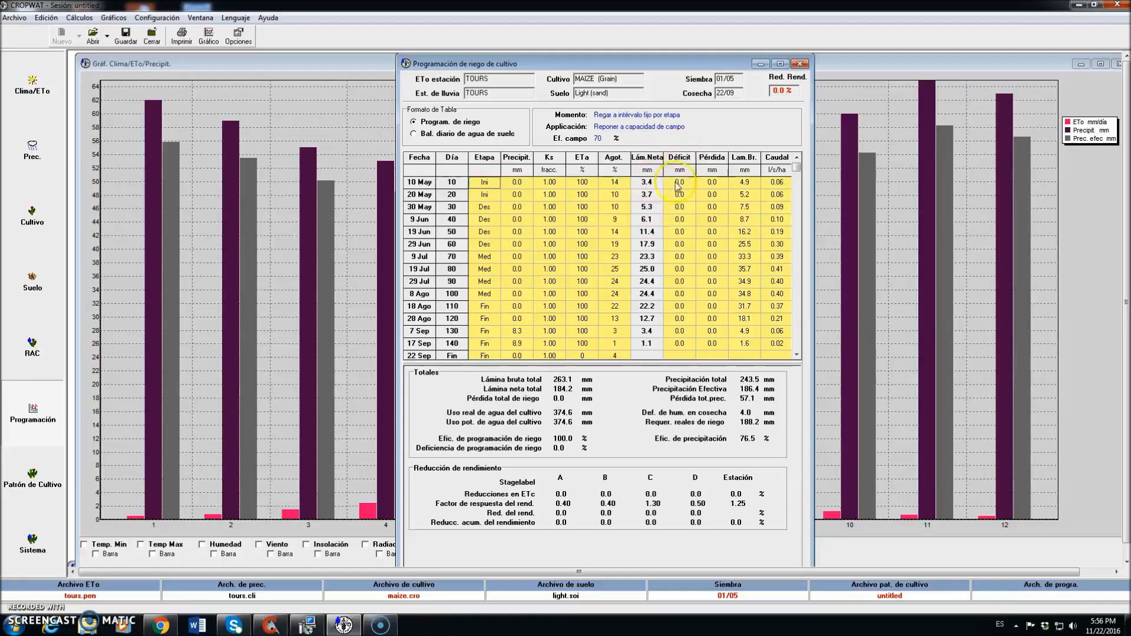
left_click(656, 193)
left_click(660, 201)
left_click(653, 204)
left_click(798, 63)
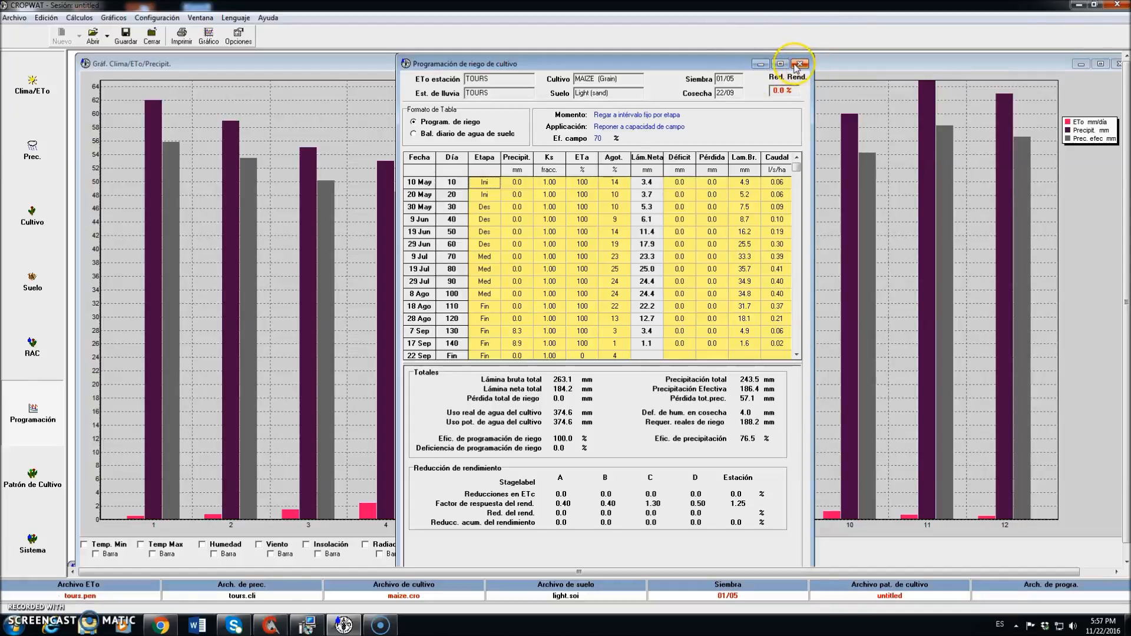